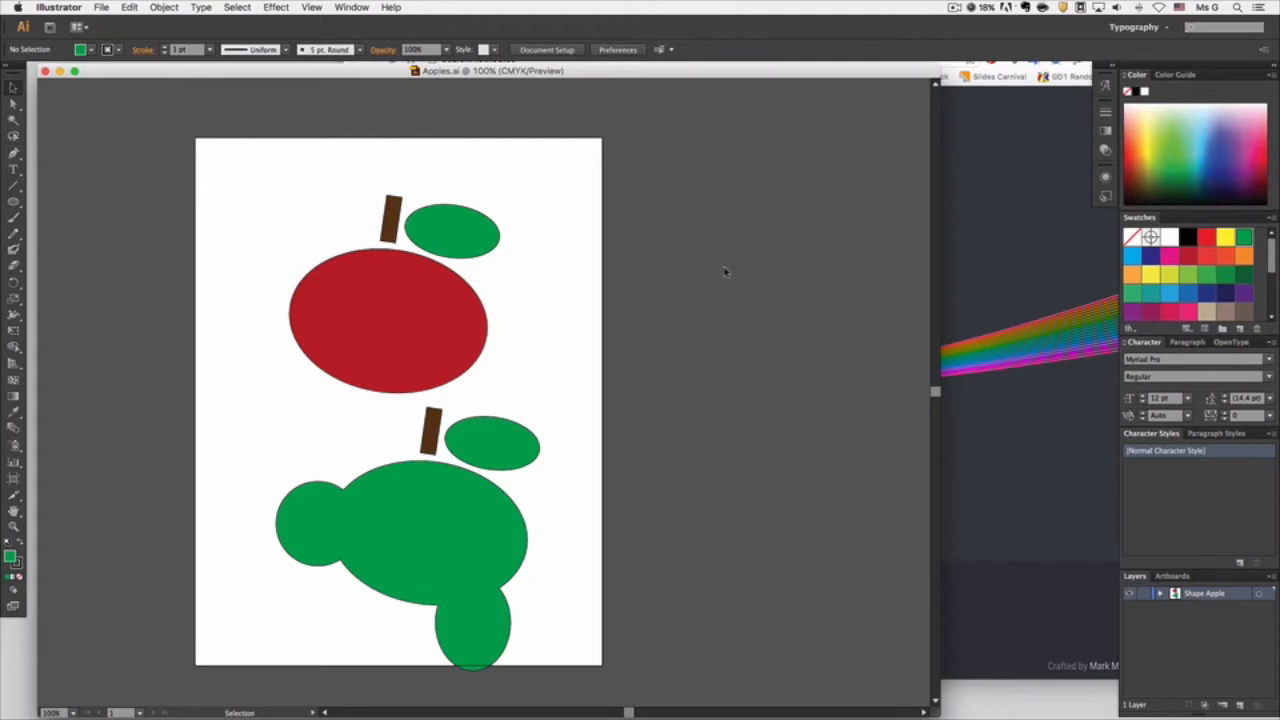
Step: Create a new layer named "Paths Apple" above the Shape Apple layer and widen the document window
left_click(1240, 706)
double_click(1199, 593)
type("Ah_P")
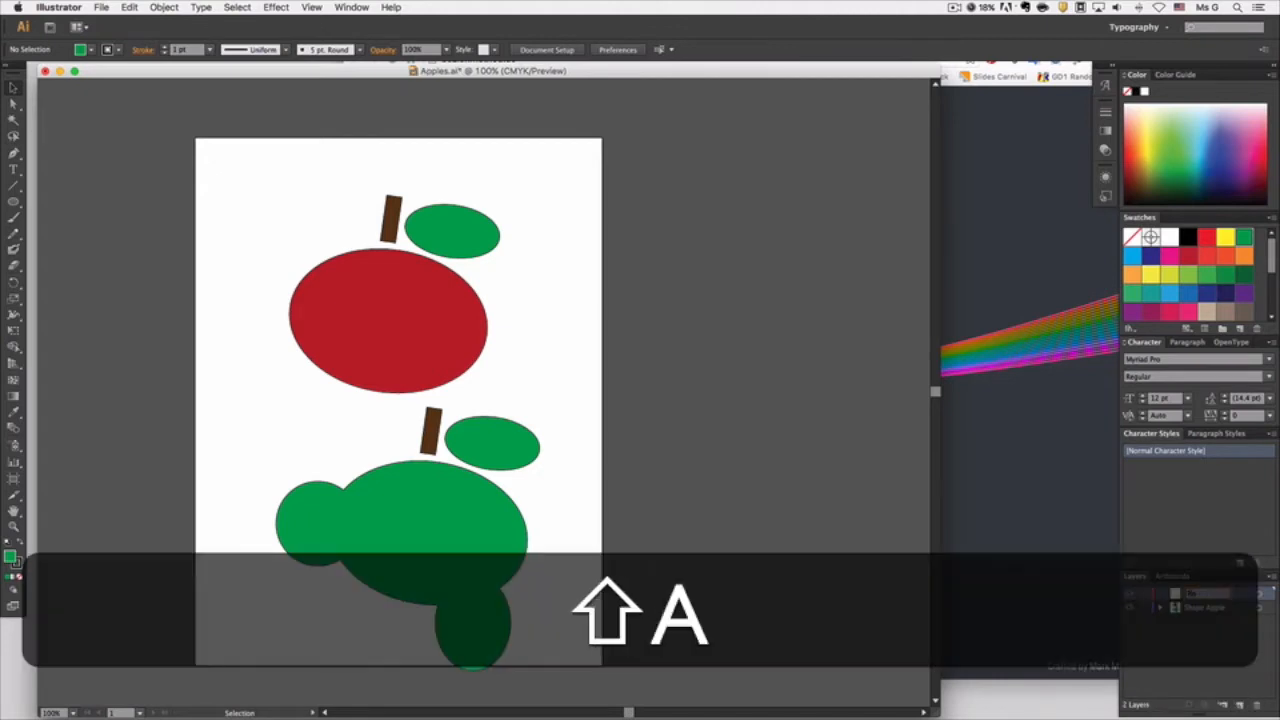
type("e")
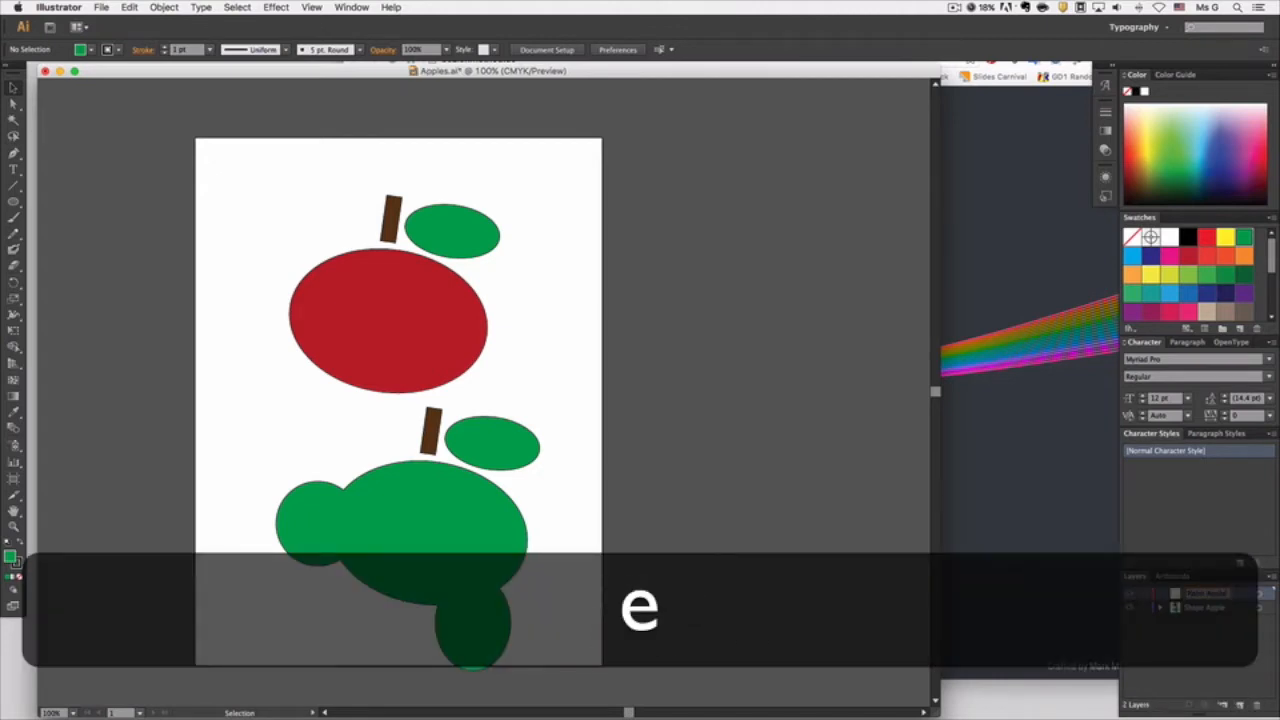
key("Return")
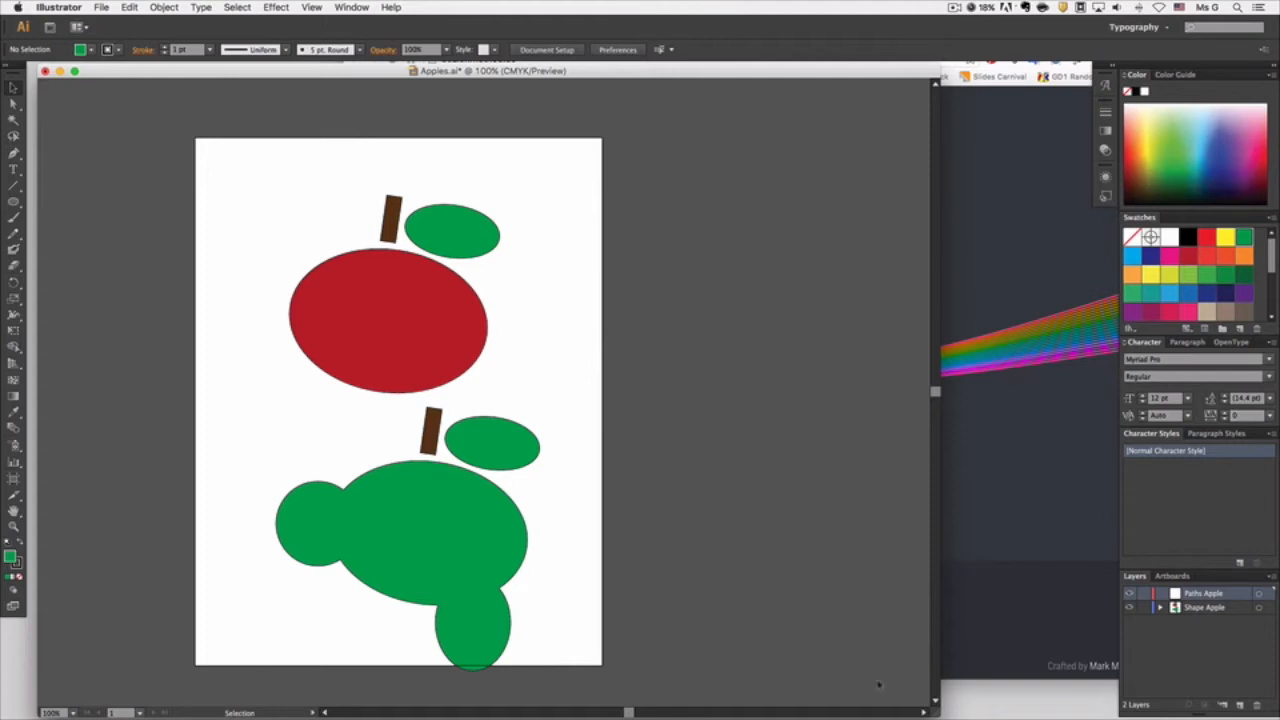
left_click_drag(936, 713, 1112, 718)
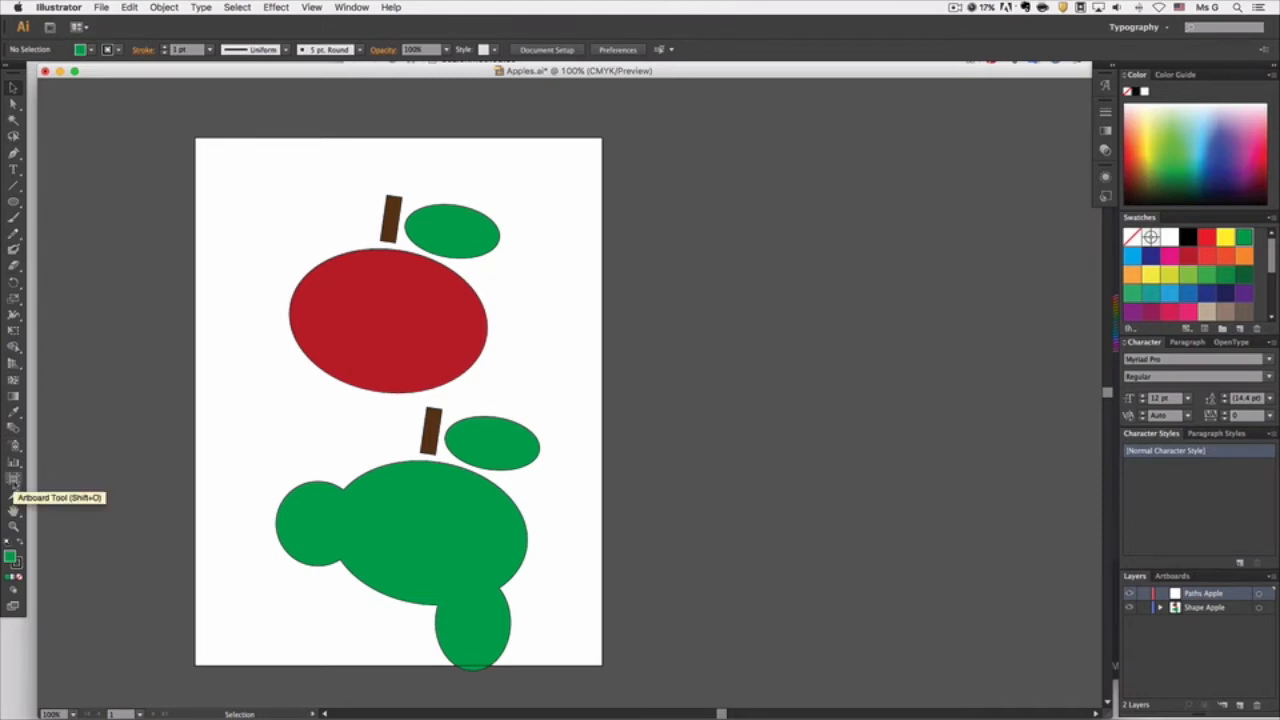
Step: Try duplicating Artboard 1 together with its apple artwork beside the original, and undo the copy
left_click(13, 479)
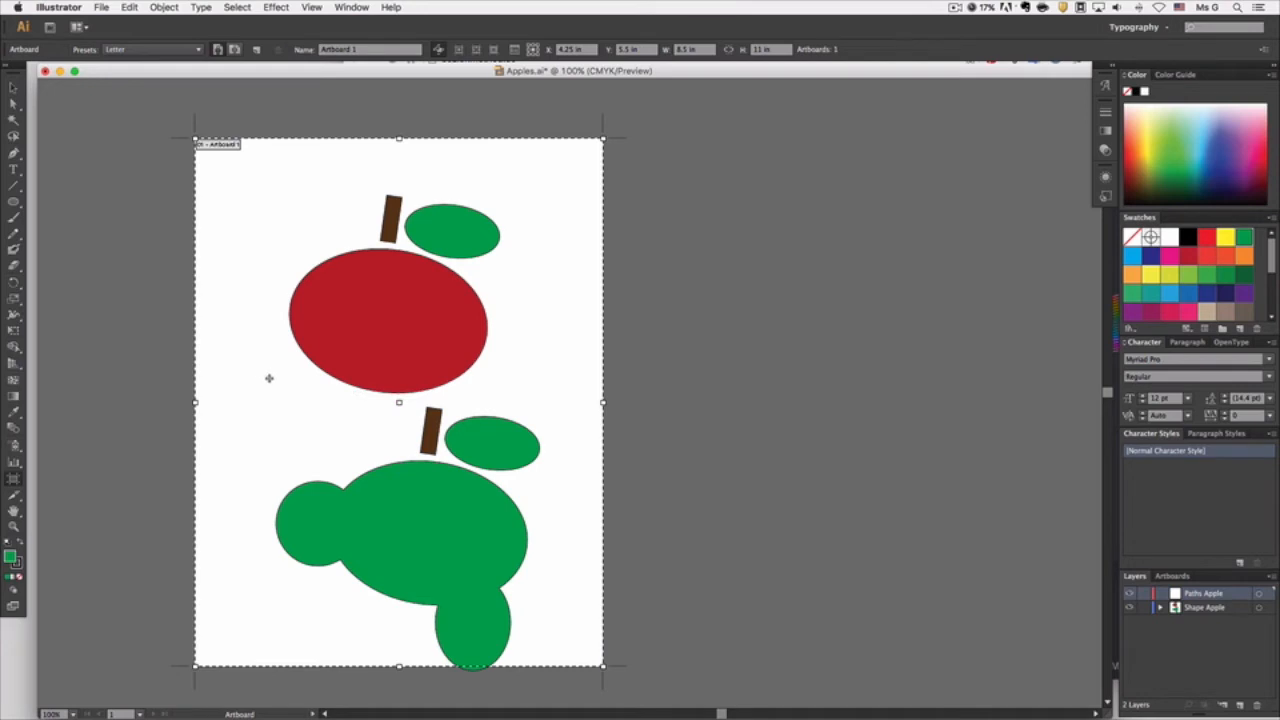
left_click_drag(270, 370, 707, 371)
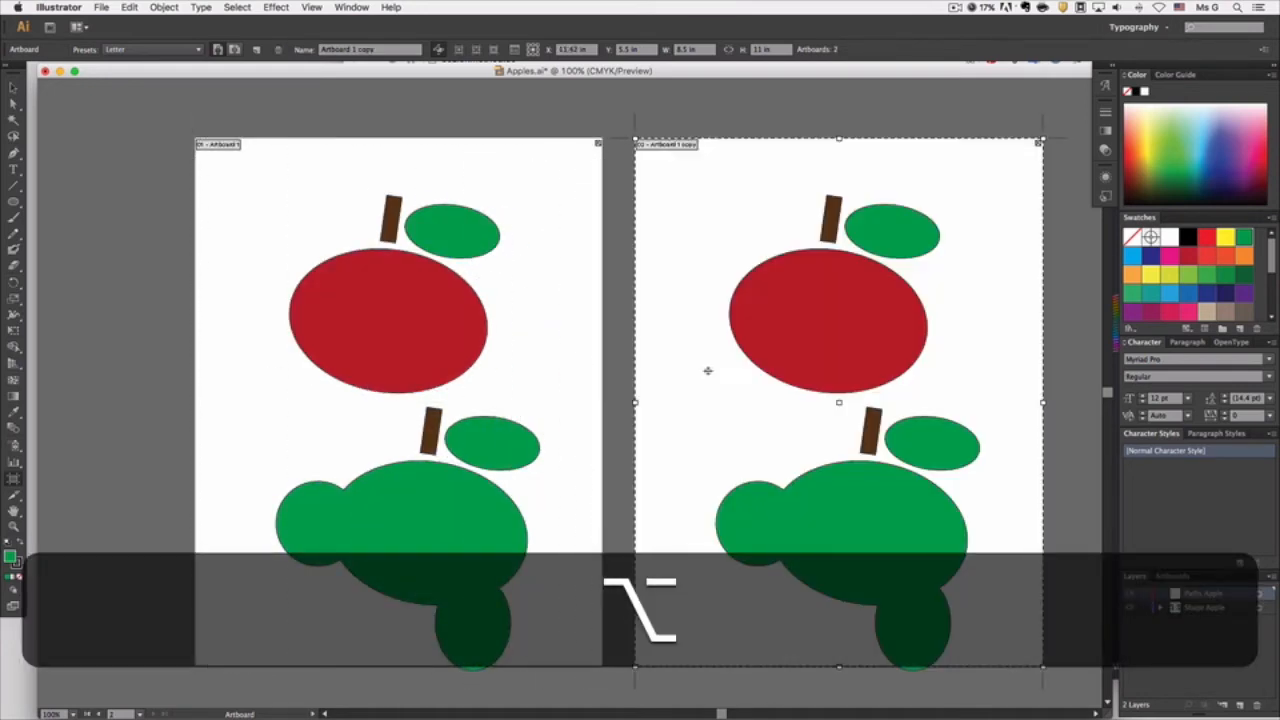
key("super+z")
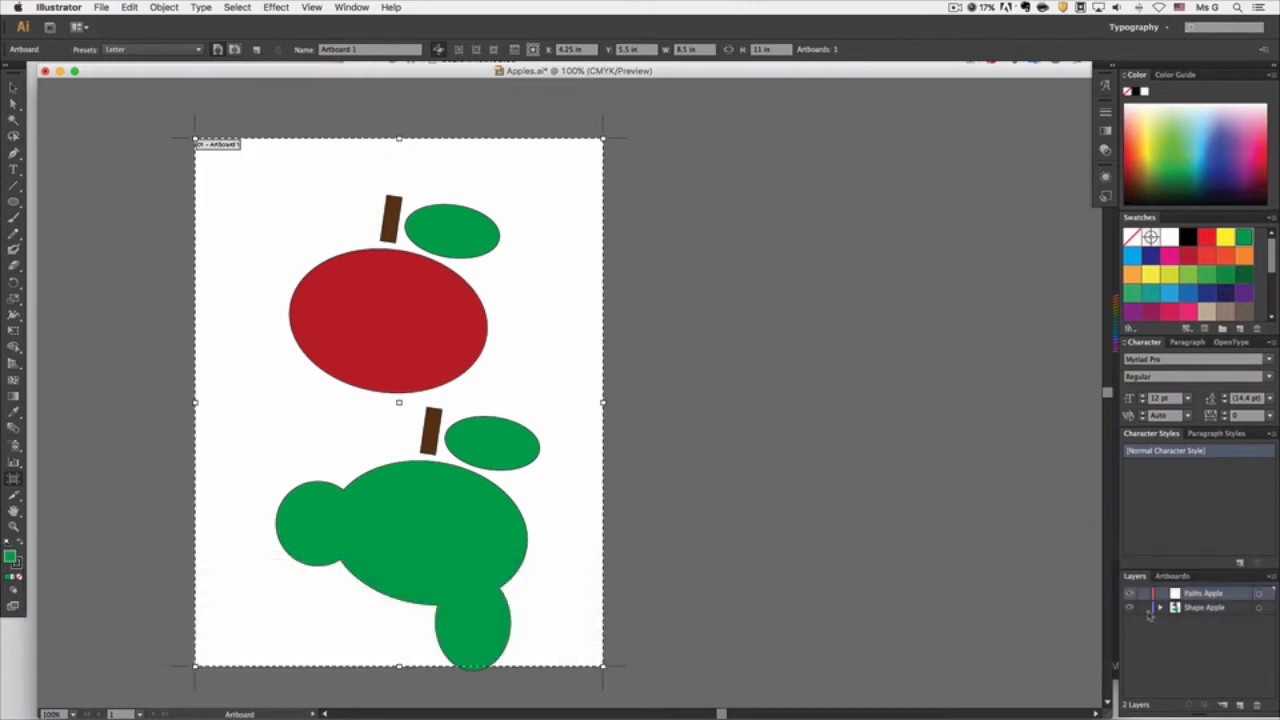
Step: Lock the Shape Apple layer and duplicate Artboard 1 as an empty artboard beside the original
left_click_drag(267, 410, 708, 410)
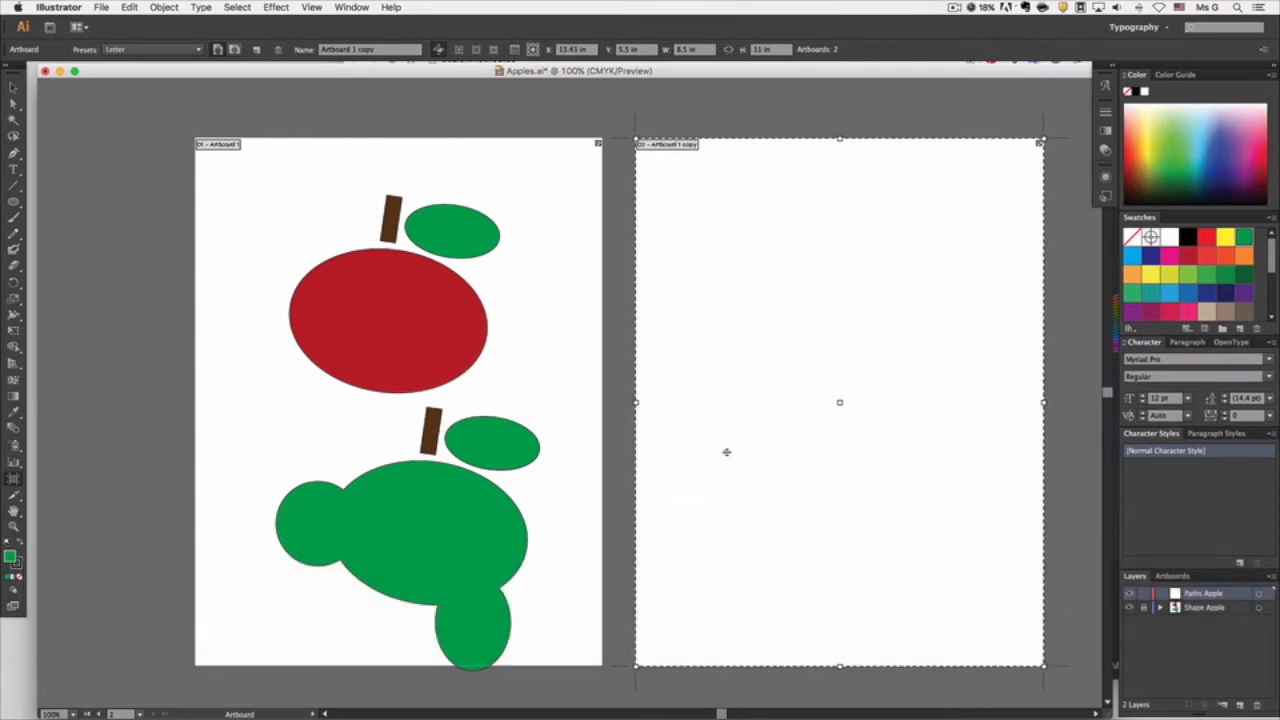
key("super+z")
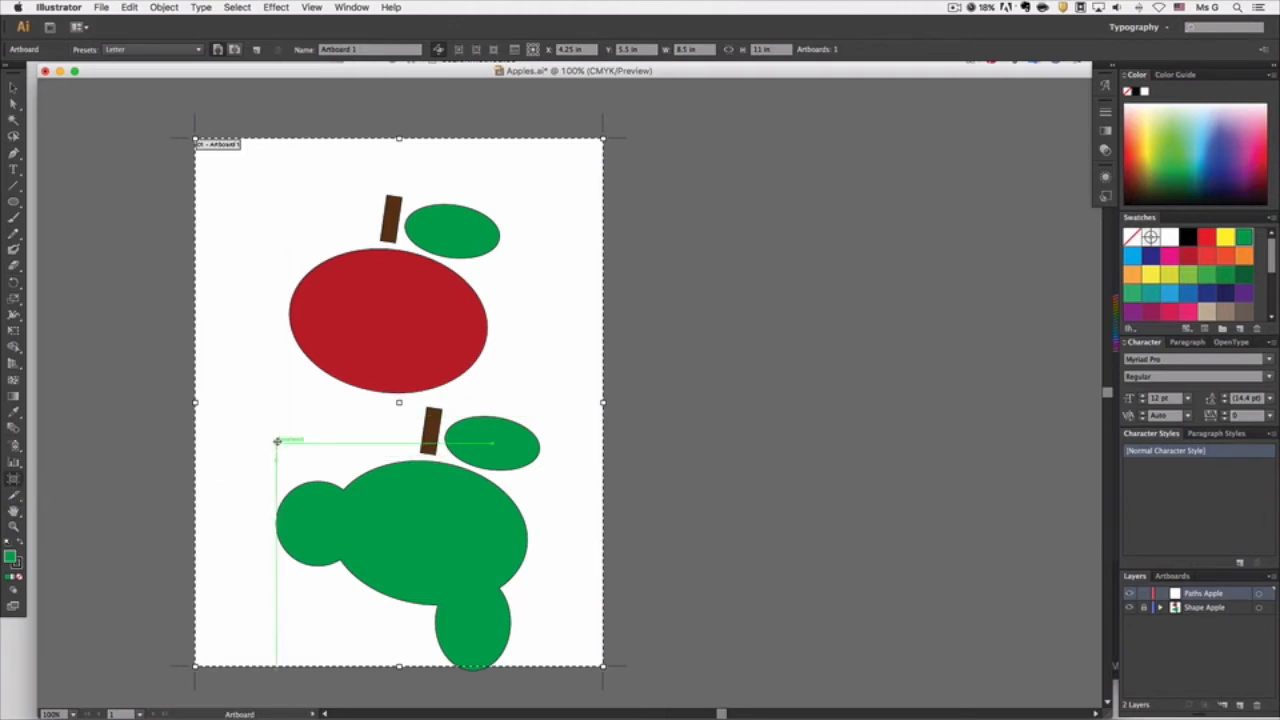
key("alt")
left_click_drag(281, 435, 715, 432)
Step: Draw a third artboard beside the empty one and resize it to about 5.25 by 5.11 in
left_click_drag(721, 714, 744, 714)
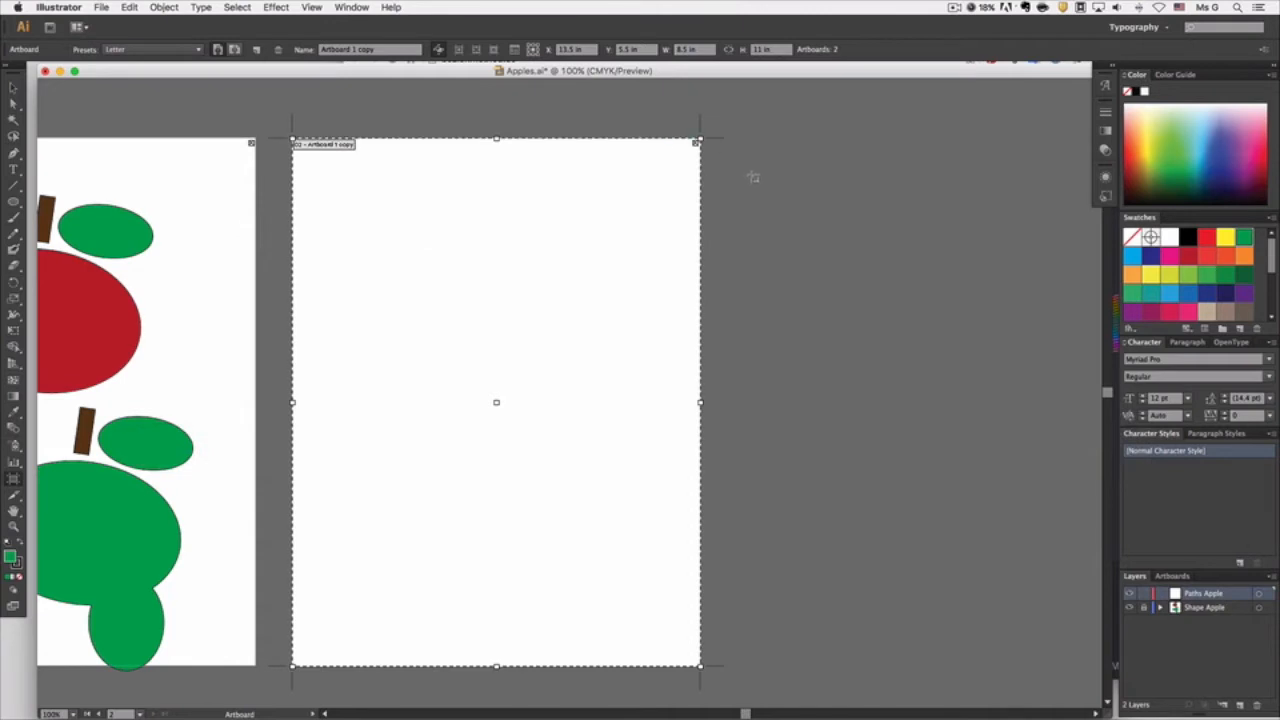
left_click_drag(757, 144, 1059, 470)
left_click_drag(909, 472, 909, 389)
left_click_drag(1060, 267, 1010, 267)
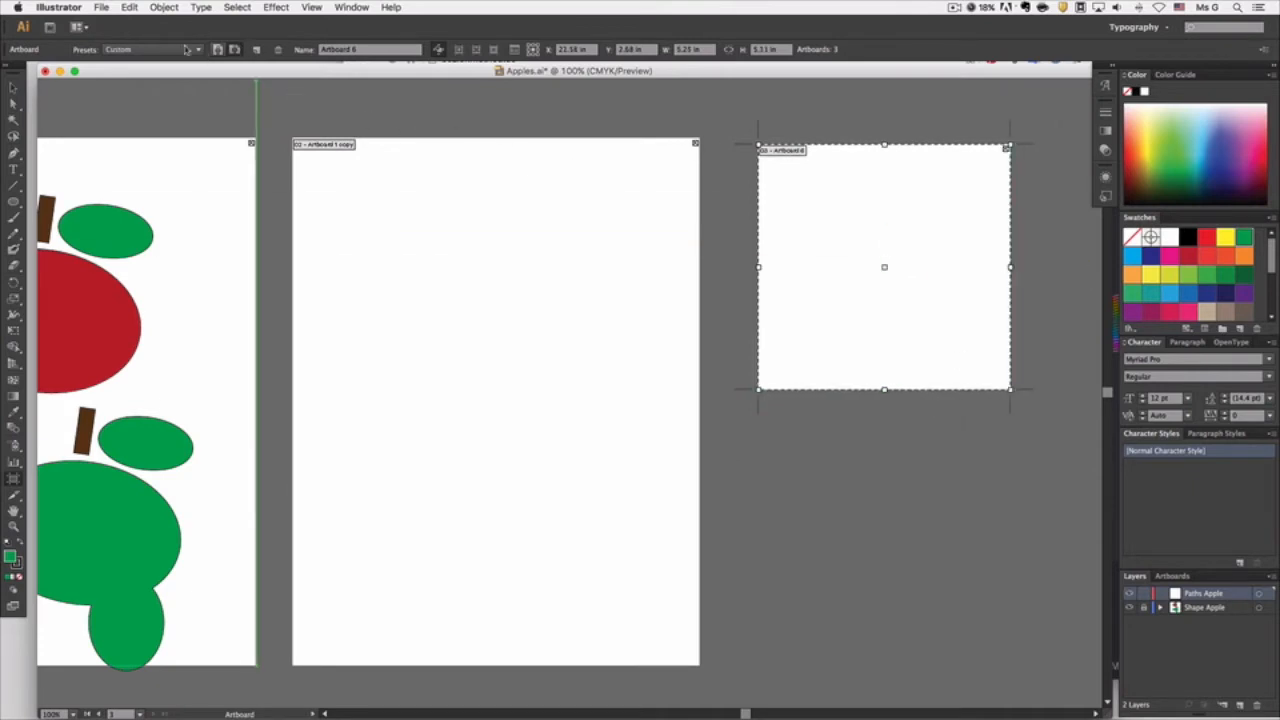
Step: Set the third artboard to the Tabloid preset in portrait orientation and move it clear of the second artboard
left_click(150, 50)
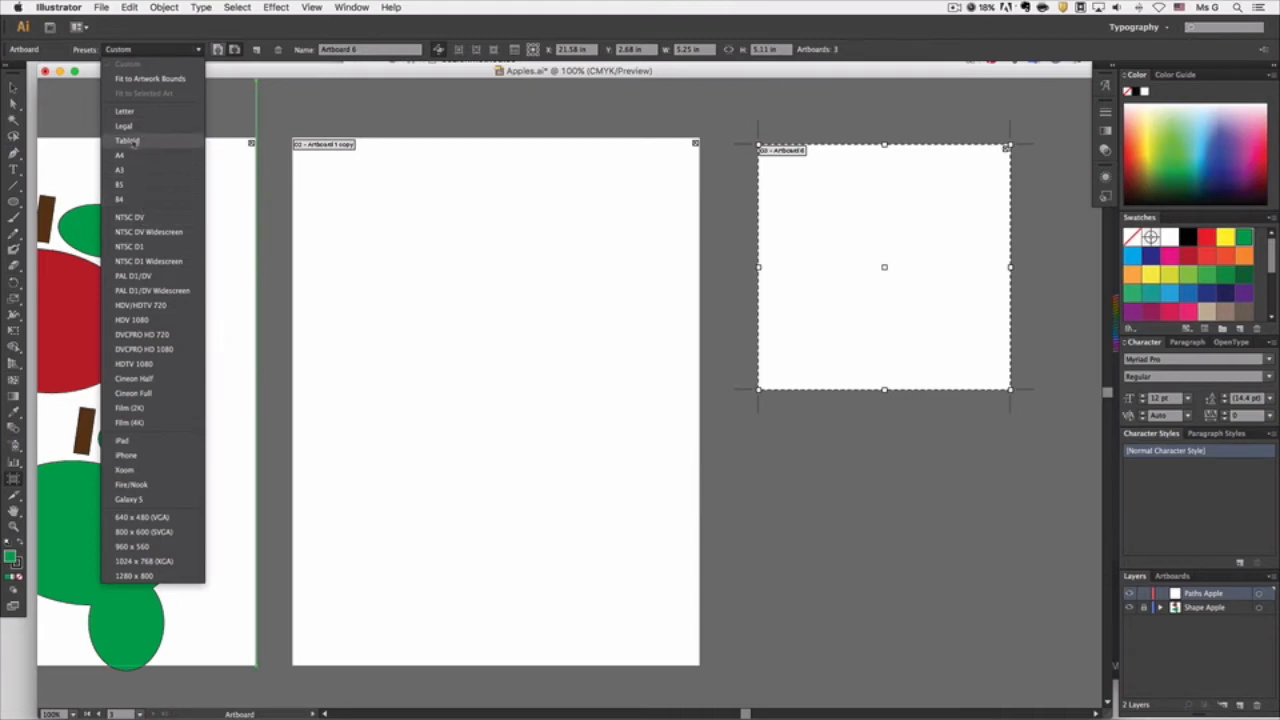
left_click(127, 141)
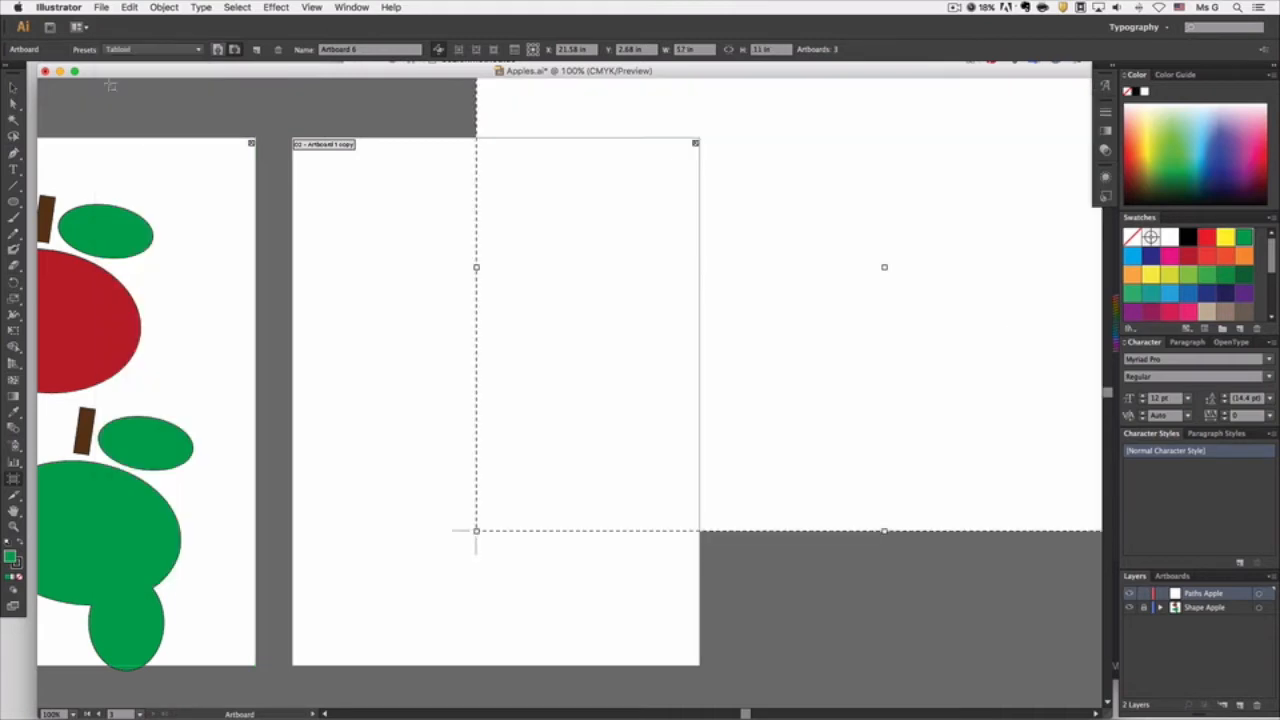
left_click(217, 49)
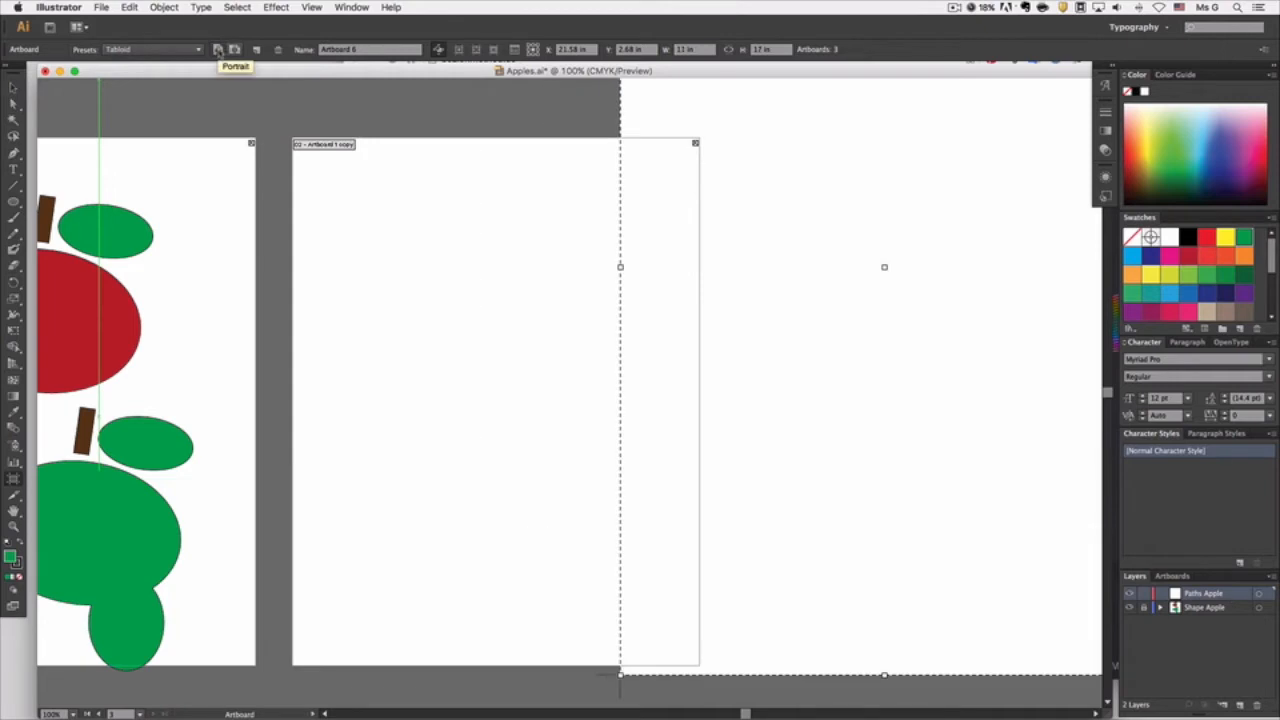
left_click_drag(883, 357, 922, 376)
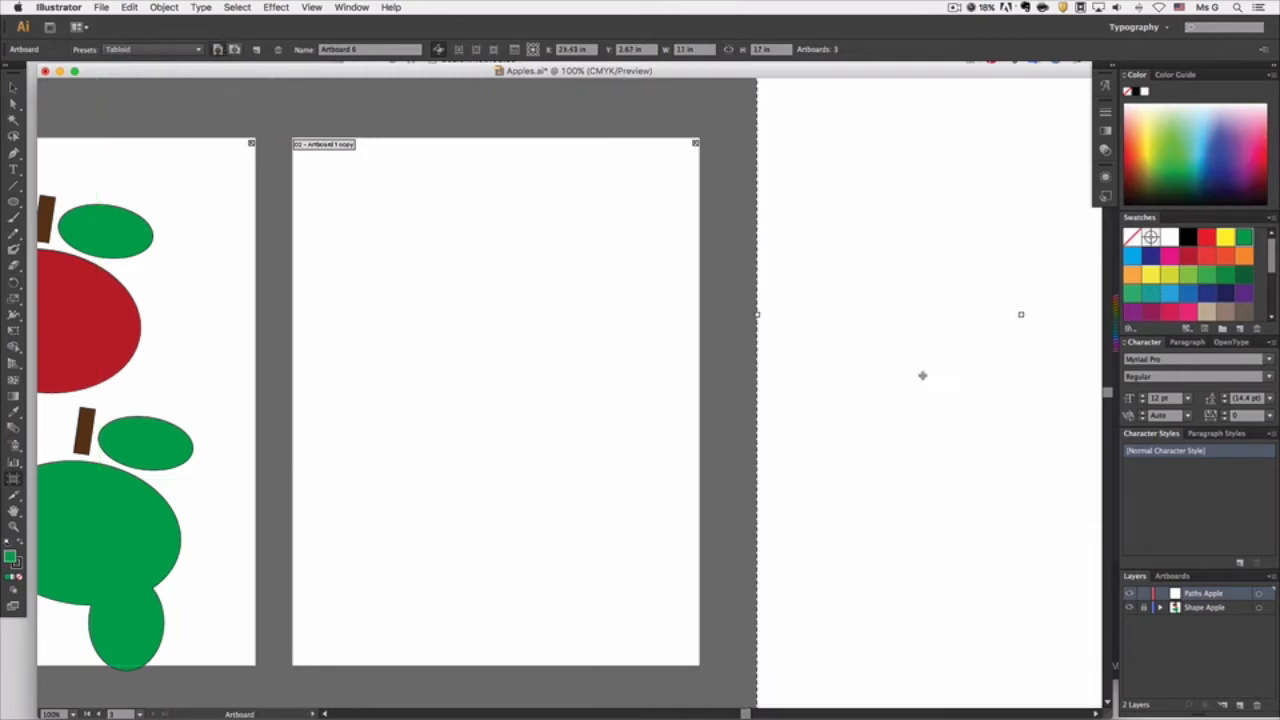
Step: Delete the Tabloid artboard, make Artboard 1 active and return to the layer list
left_click(1172, 577)
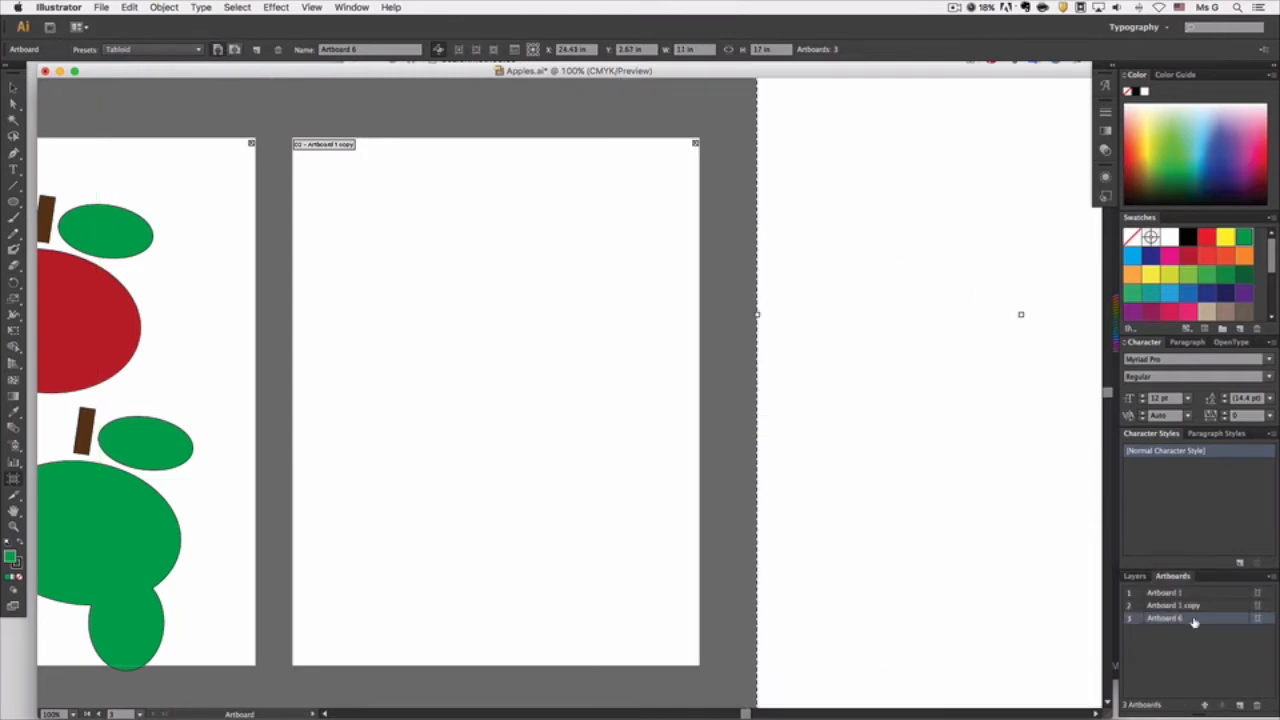
left_click(1257, 705)
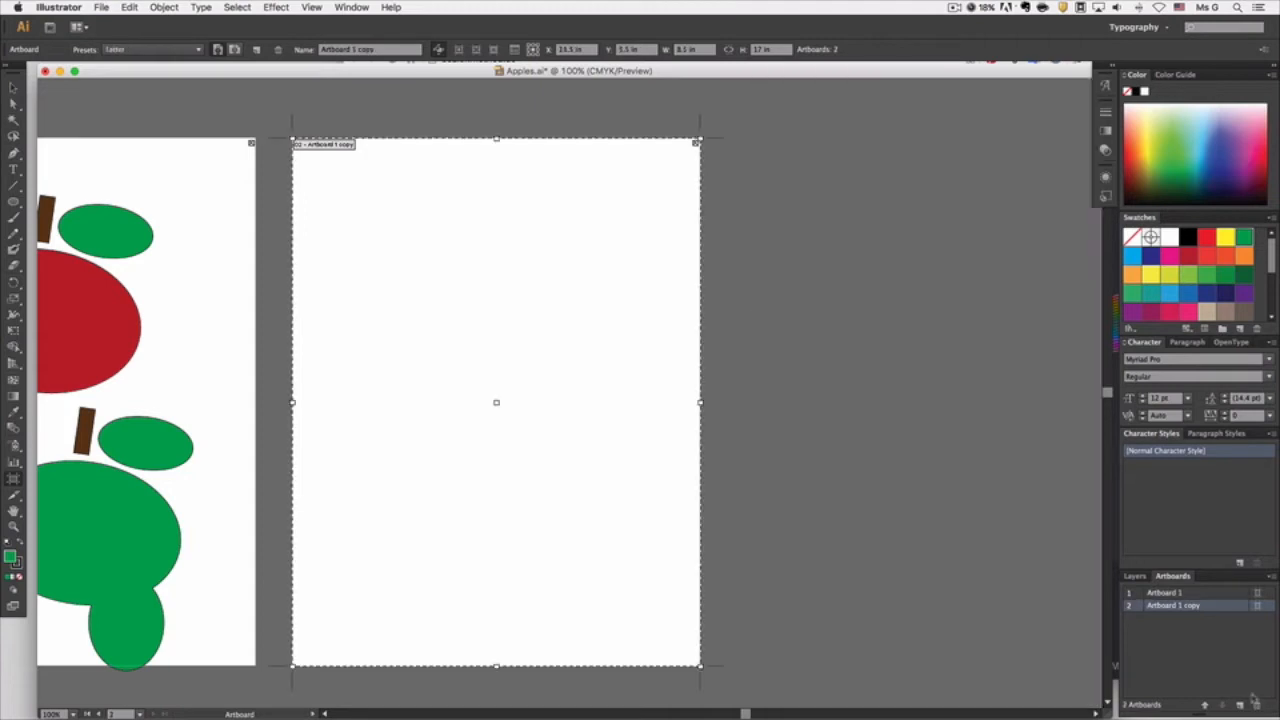
left_click(1166, 593)
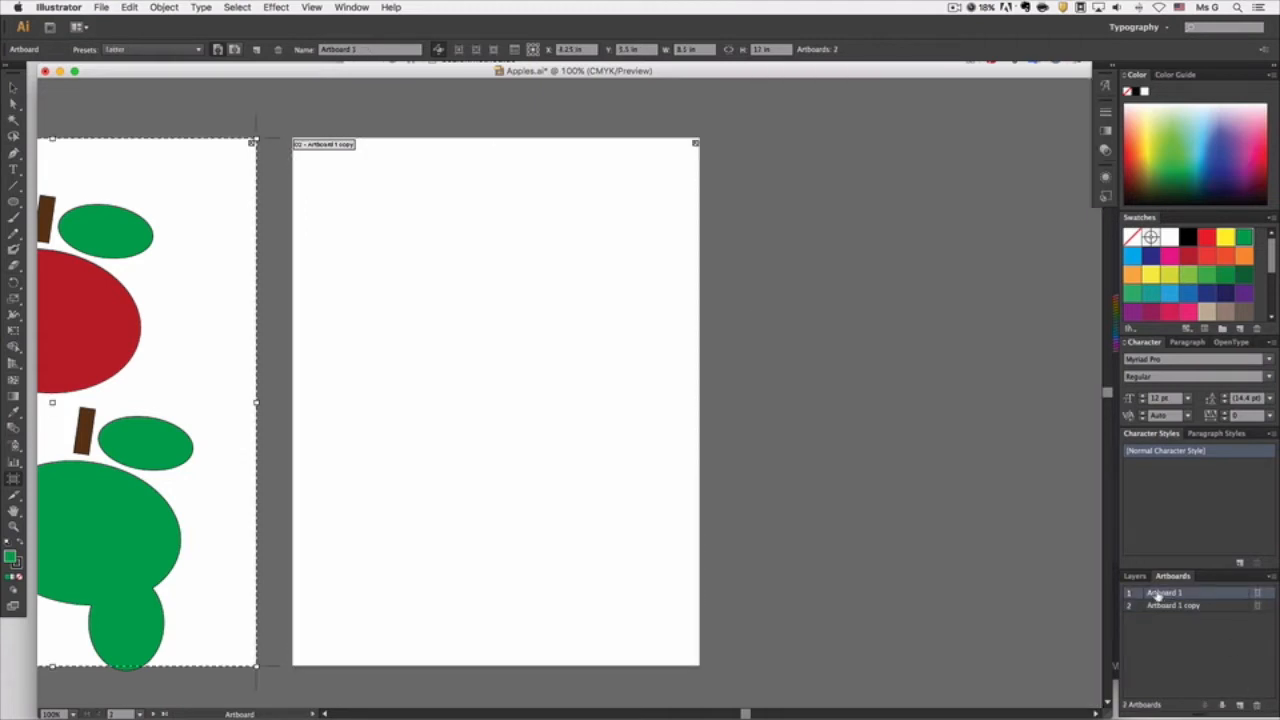
left_click(1135, 576)
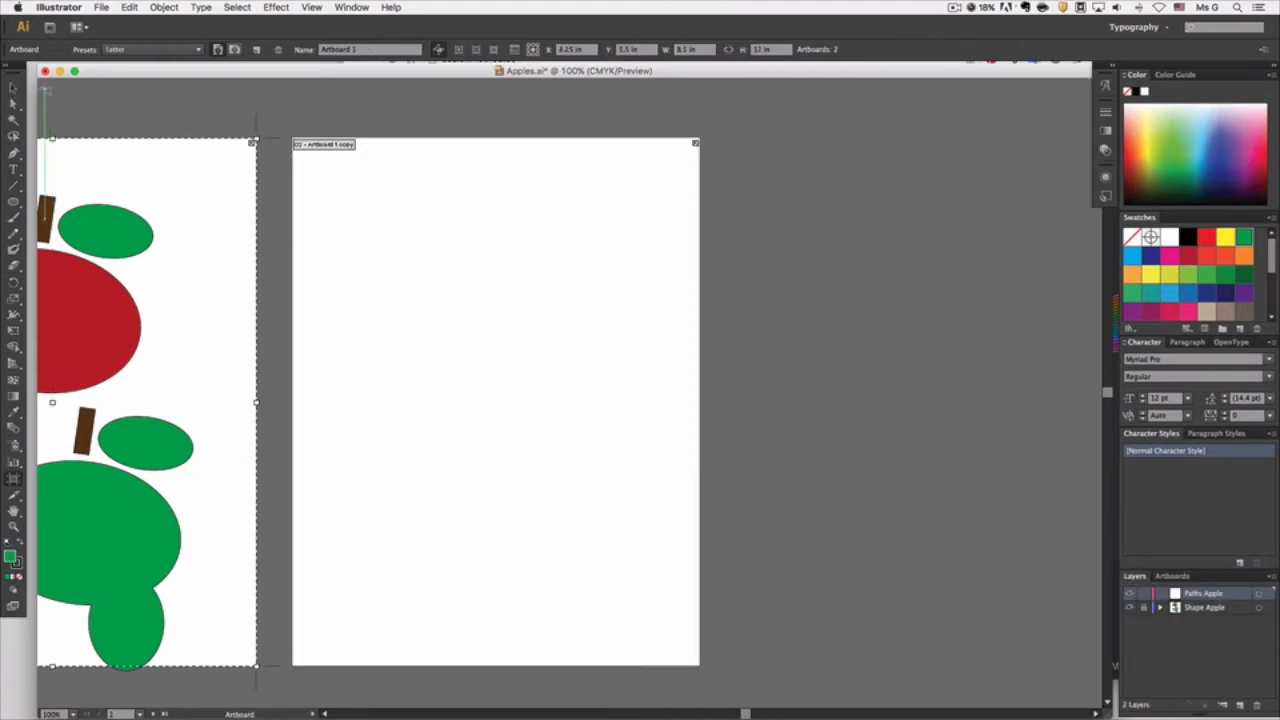
Step: Leave artboard editing and save the Apples.ai document
left_click(13, 88)
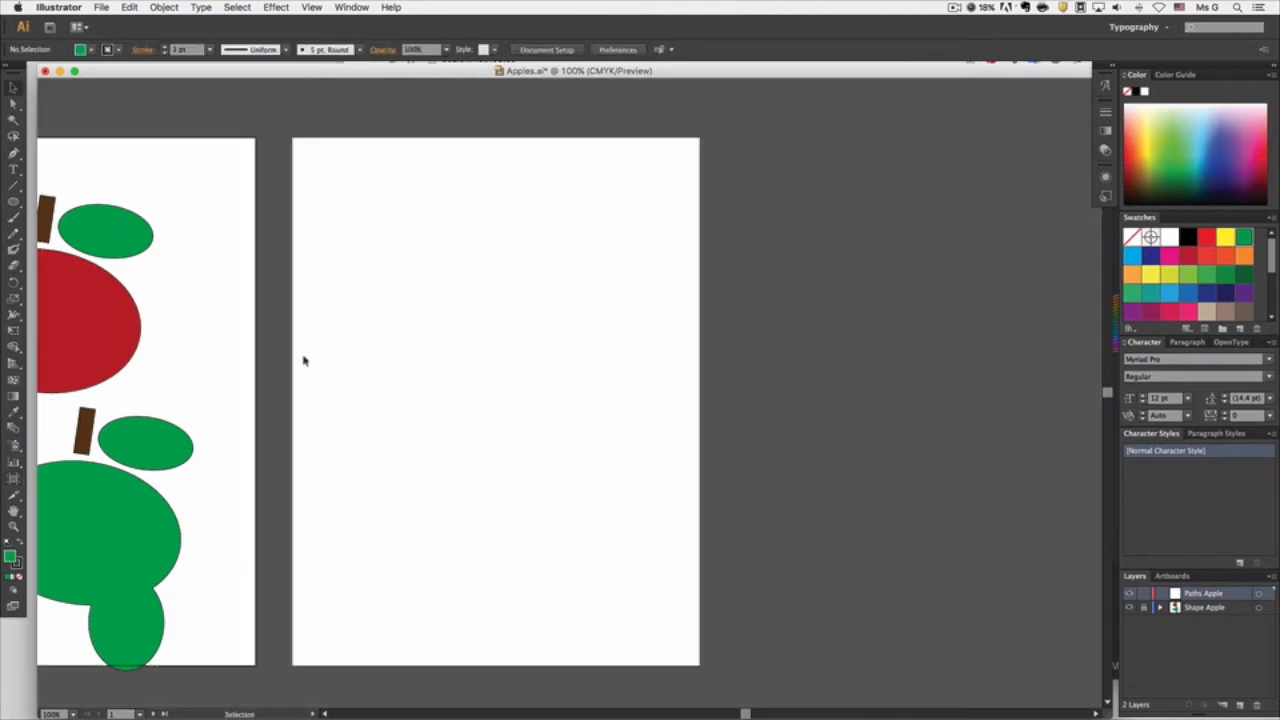
key("space")
left_click_drag(300, 374, 568, 374)
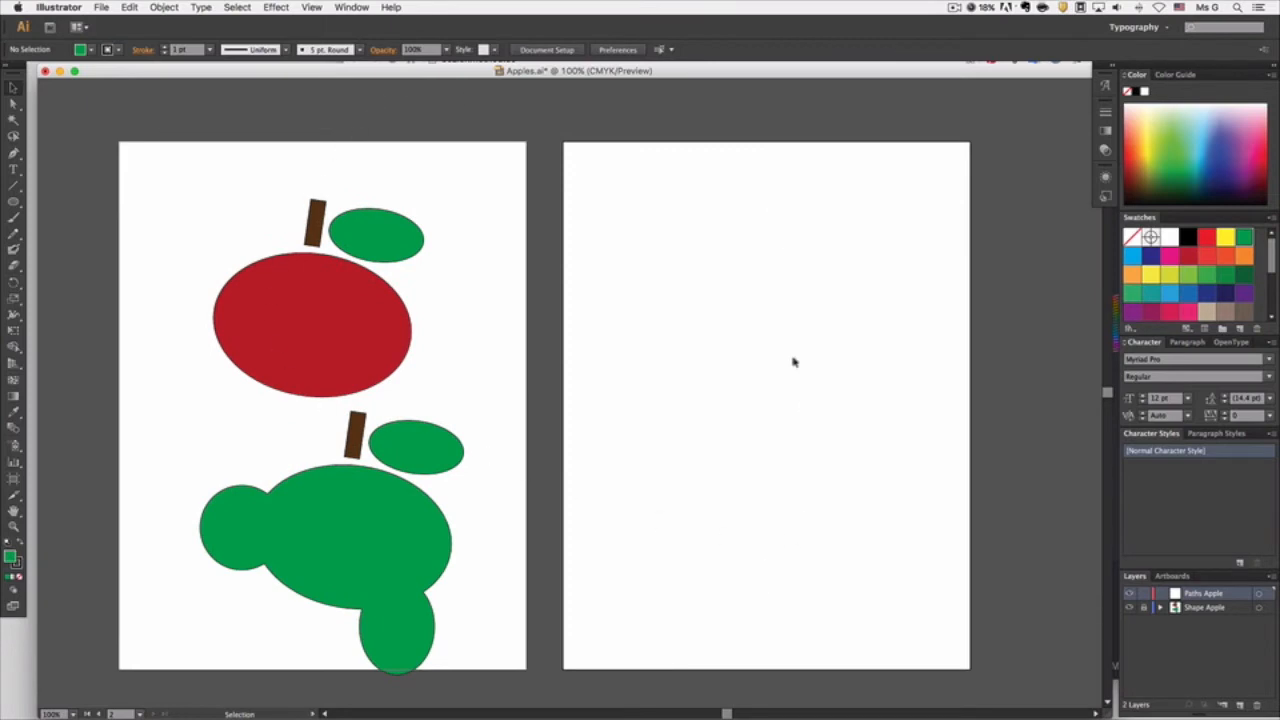
key("super+s")
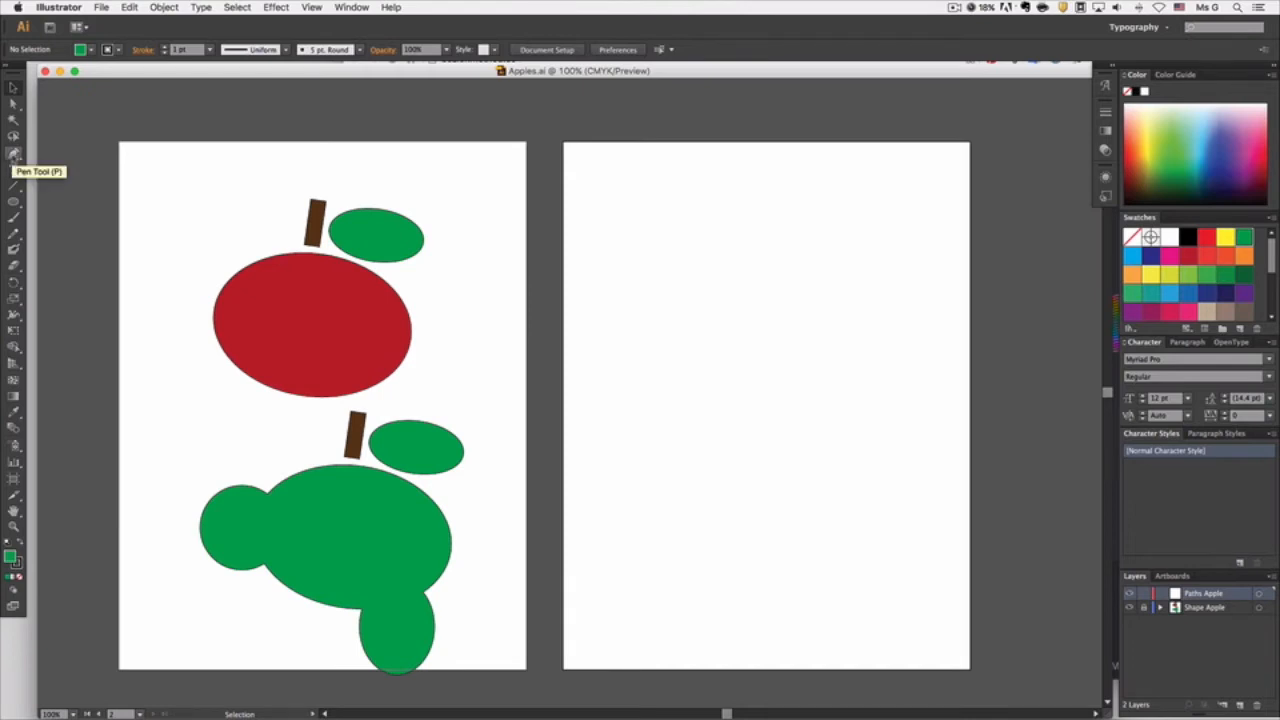
Step: Draw a closed four-sided path with the Pen tool on the upper half of the empty artboard
key("p")
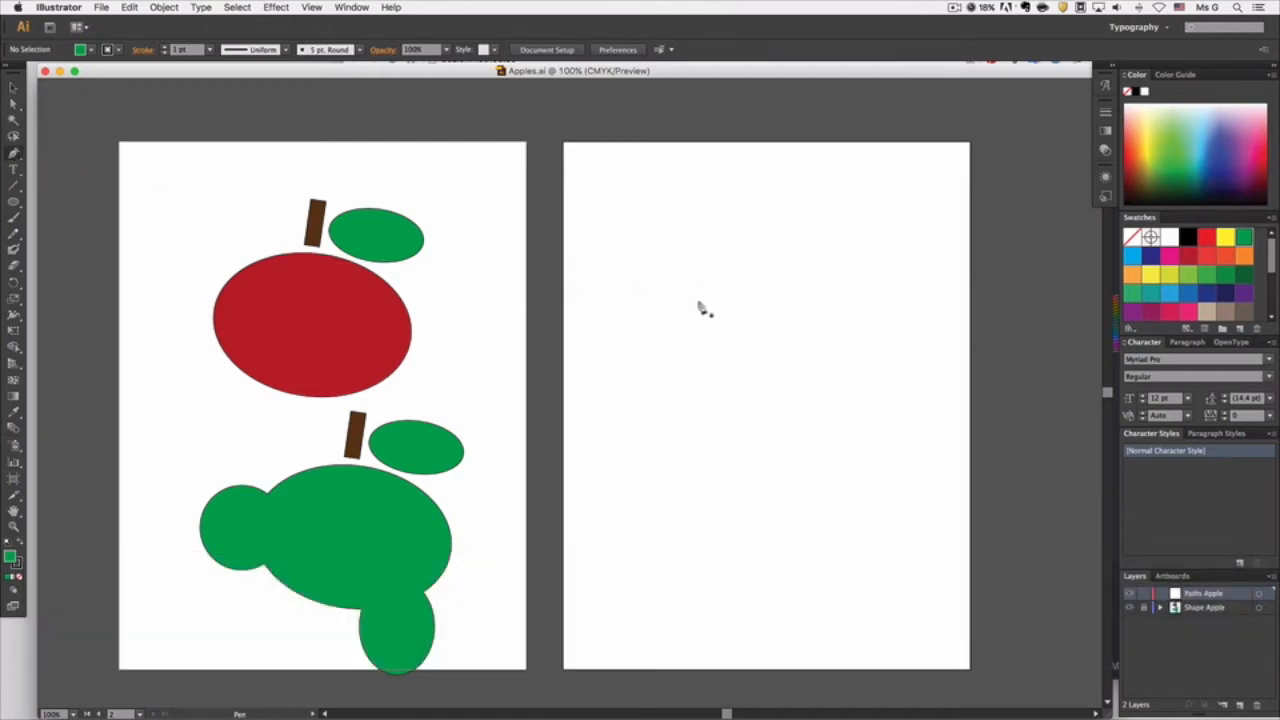
left_click(656, 296)
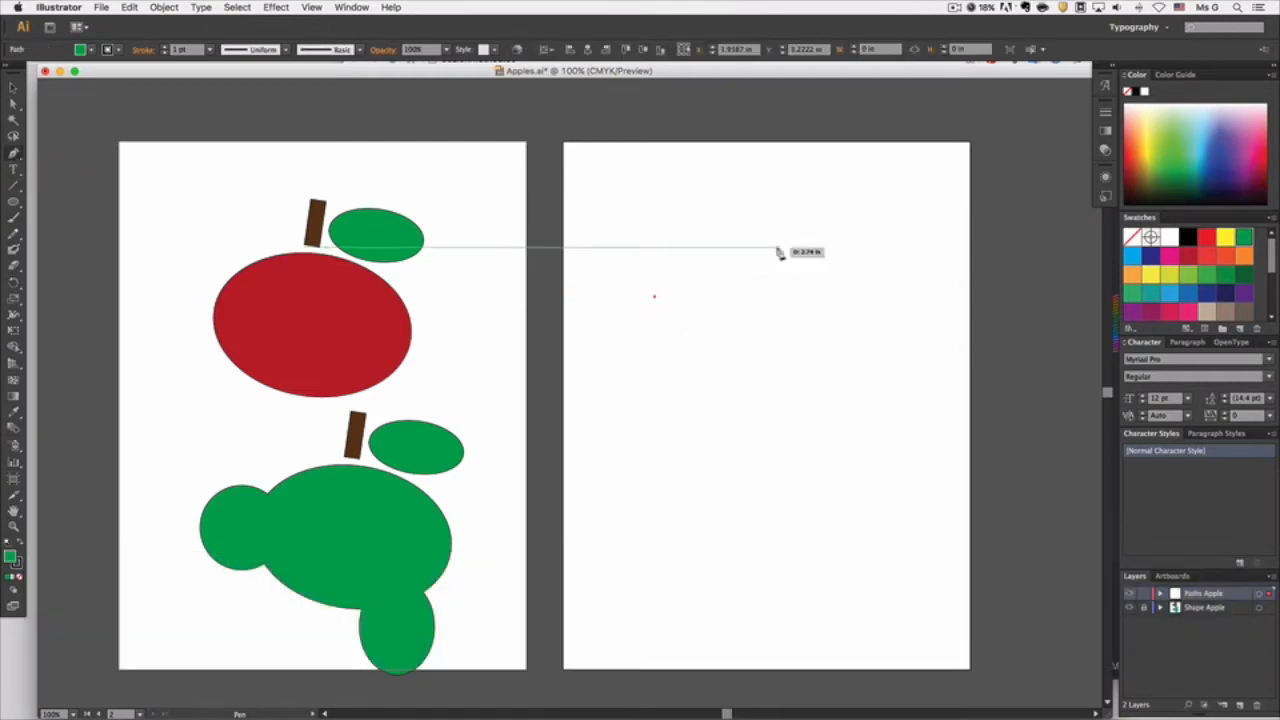
left_click(778, 248)
left_click(805, 340)
left_click(718, 361)
left_click(656, 297)
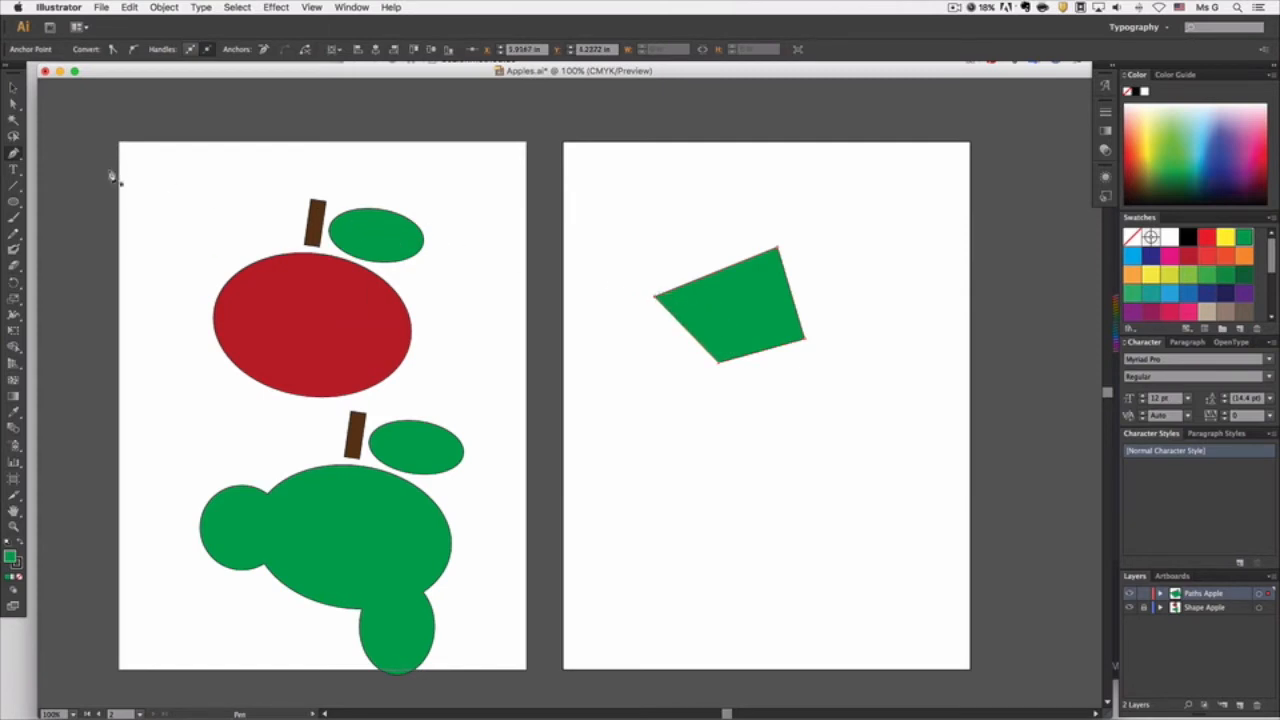
Step: Test selecting the red ellipse with the Shape Apple layer locked and unlocked, relock it, and delete the four-sided path
left_click(14, 87)
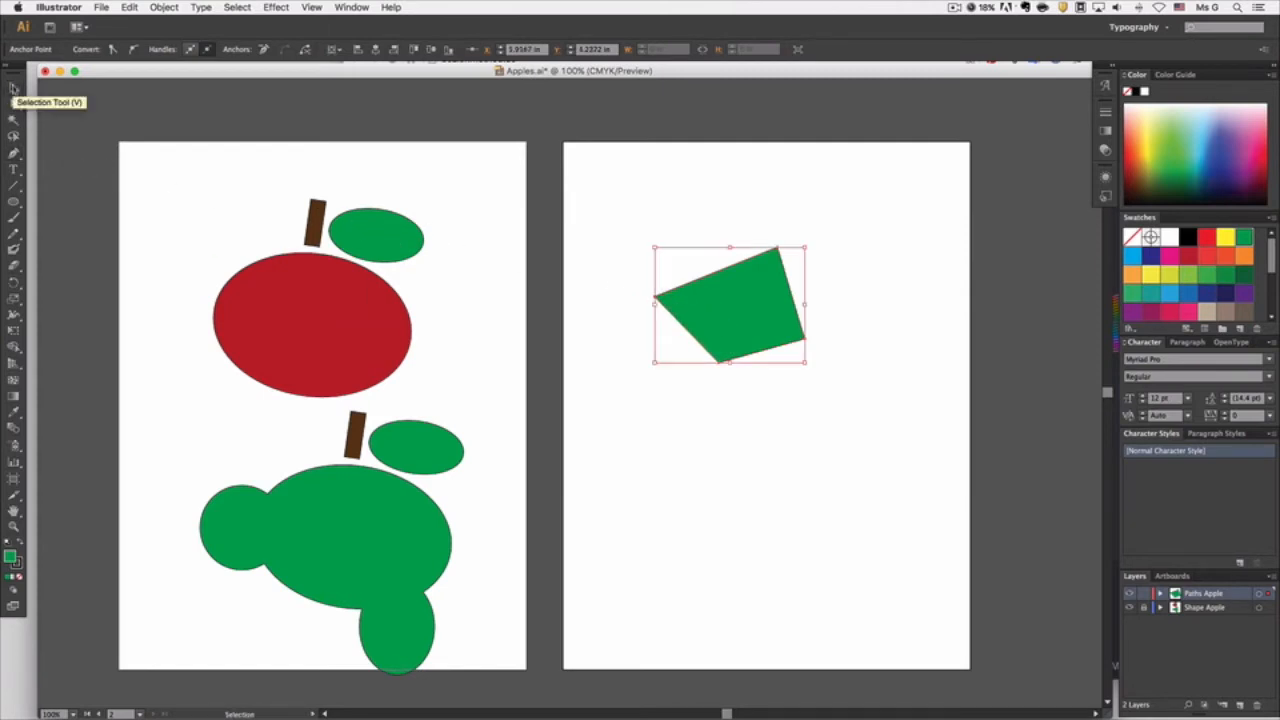
left_click(341, 321)
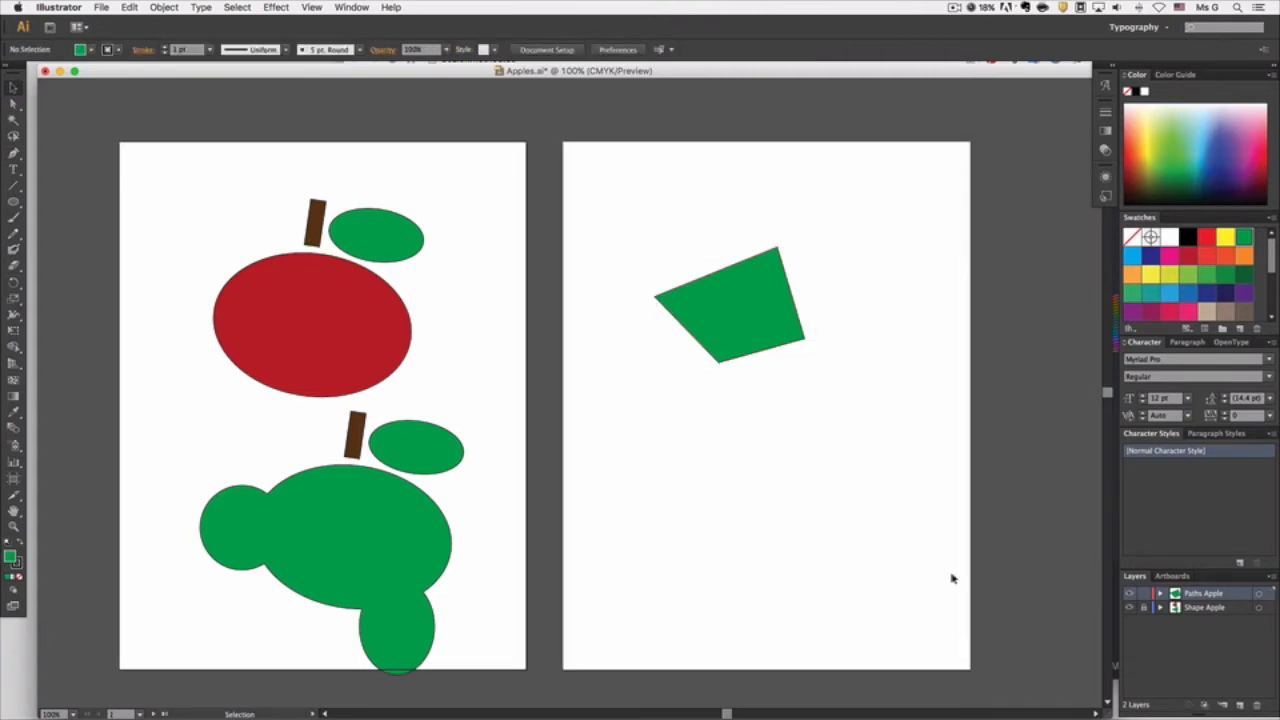
left_click(340, 334)
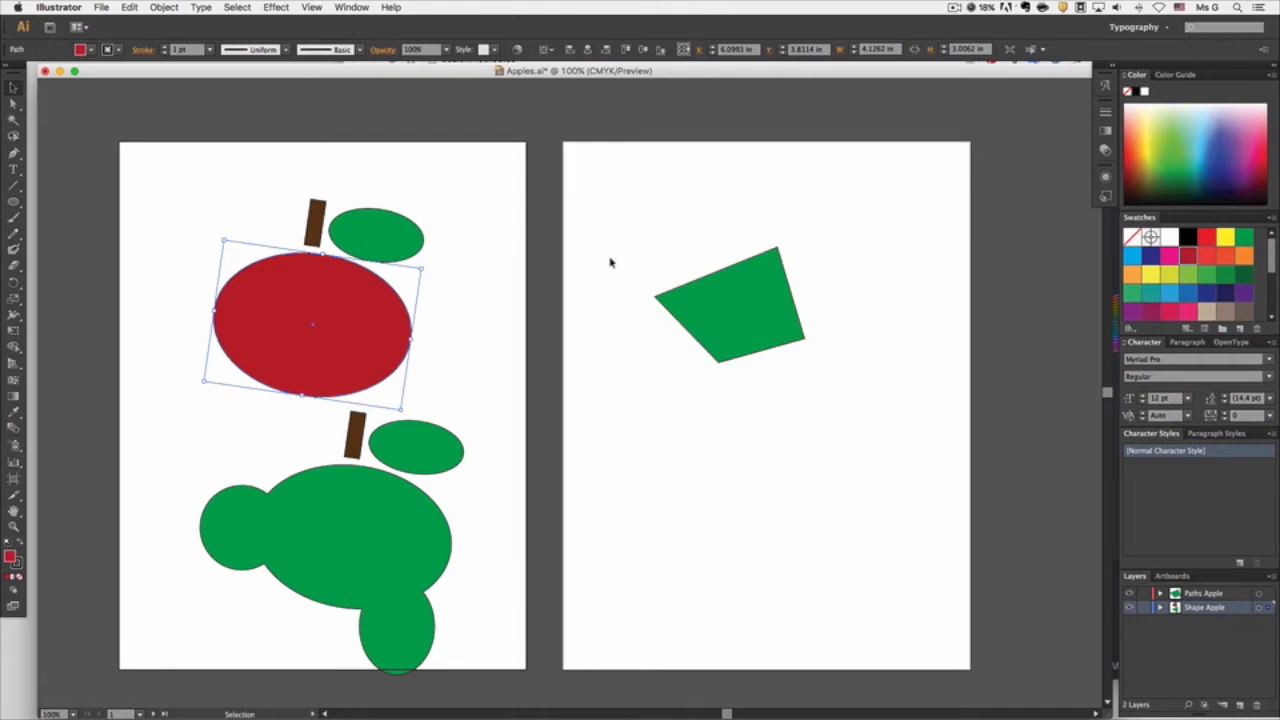
left_click(601, 291)
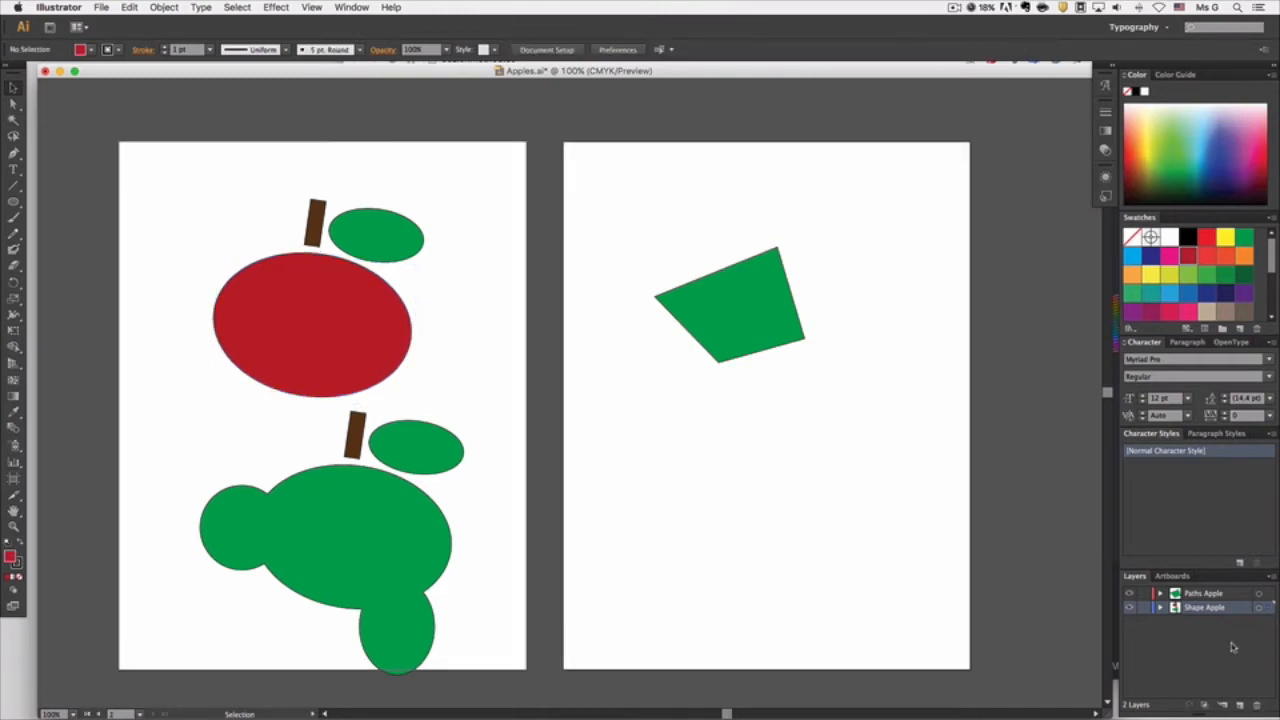
left_click(1143, 607)
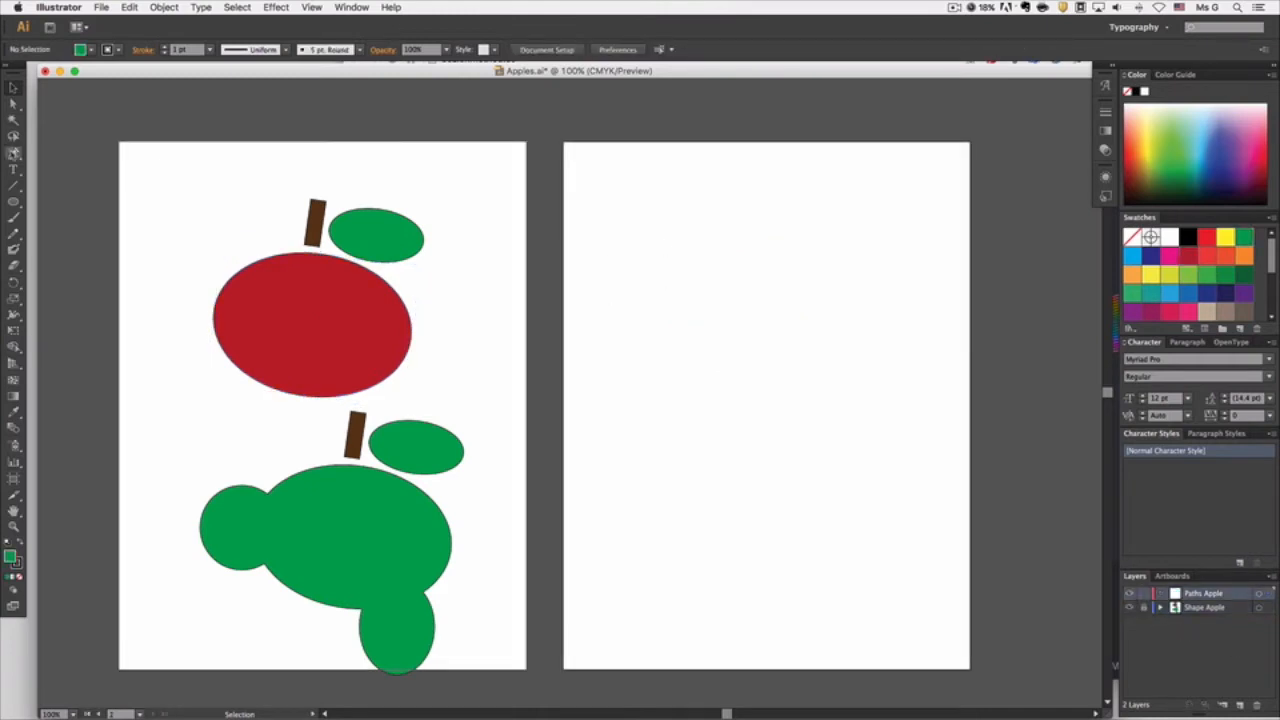
Step: Draw a larger closed four-sided path with the Pen tool on the upper half of the second artboard
left_click(14, 152)
left_click(681, 287)
left_click(859, 229)
left_click(870, 357)
left_click(726, 386)
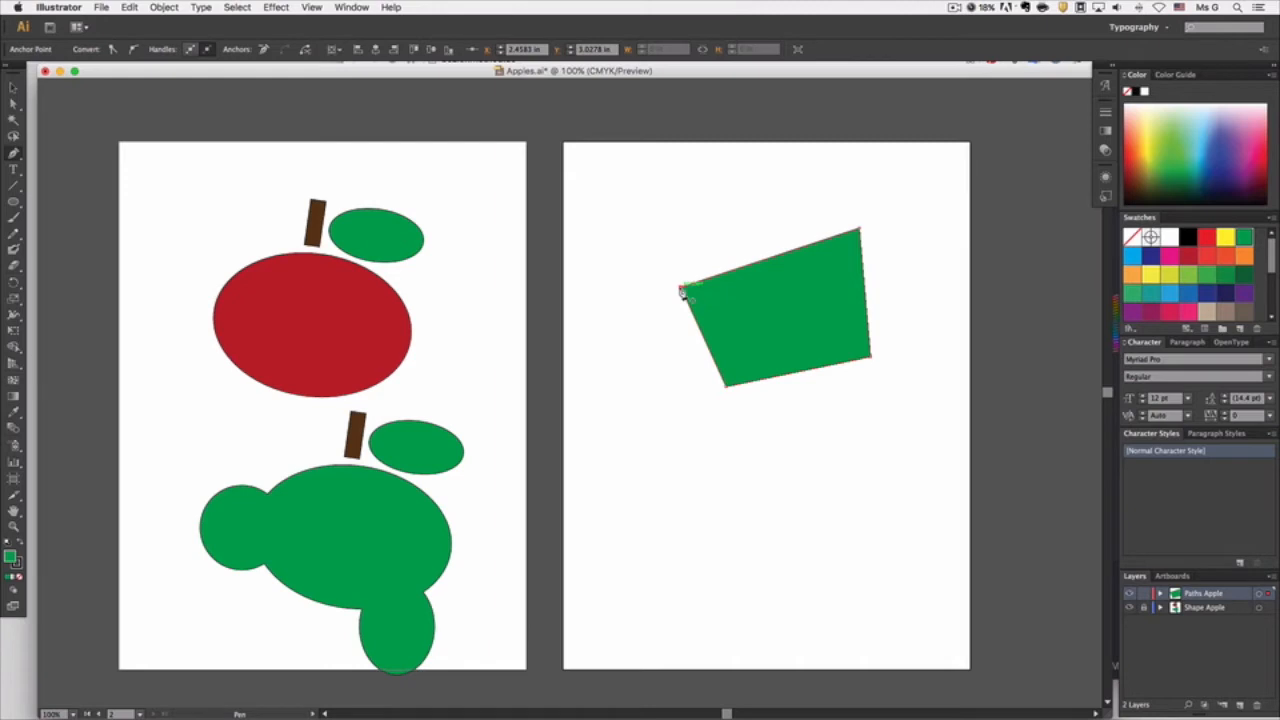
left_click(681, 289)
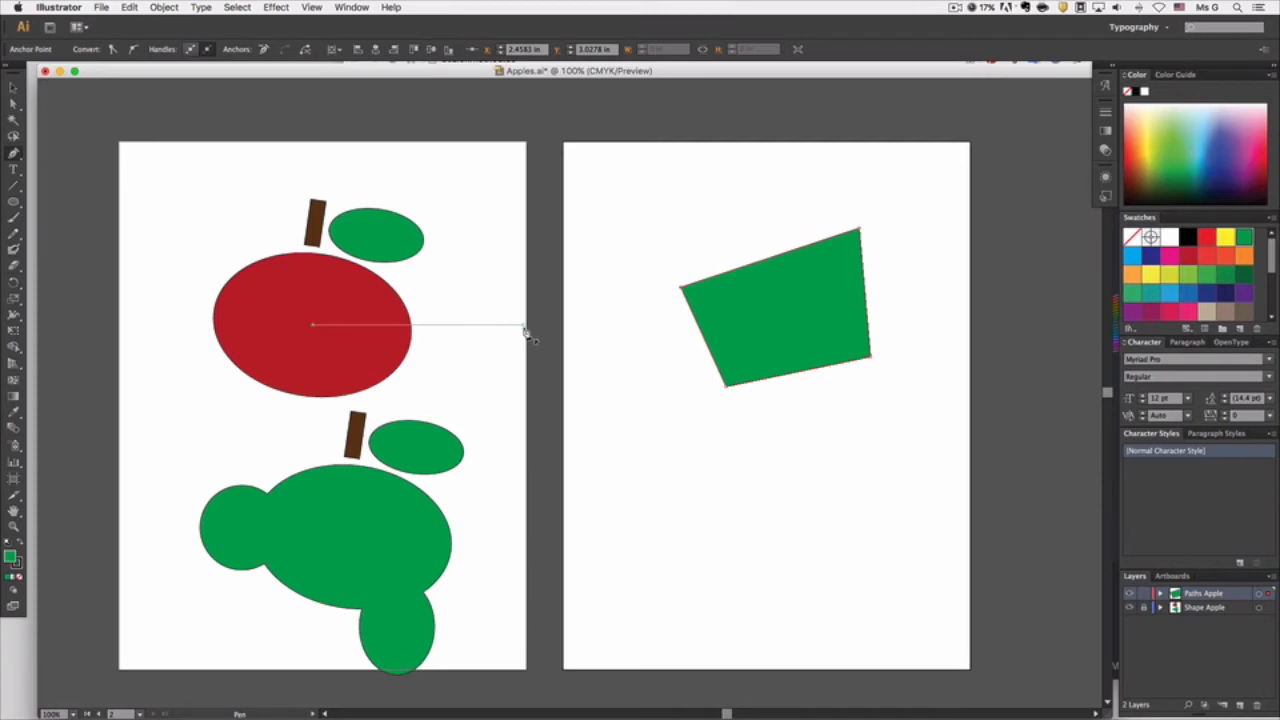
Step: Draw a small three-point path below the four-sided shape and end it without closing it
left_click(638, 470)
left_click(667, 413)
left_click(726, 441)
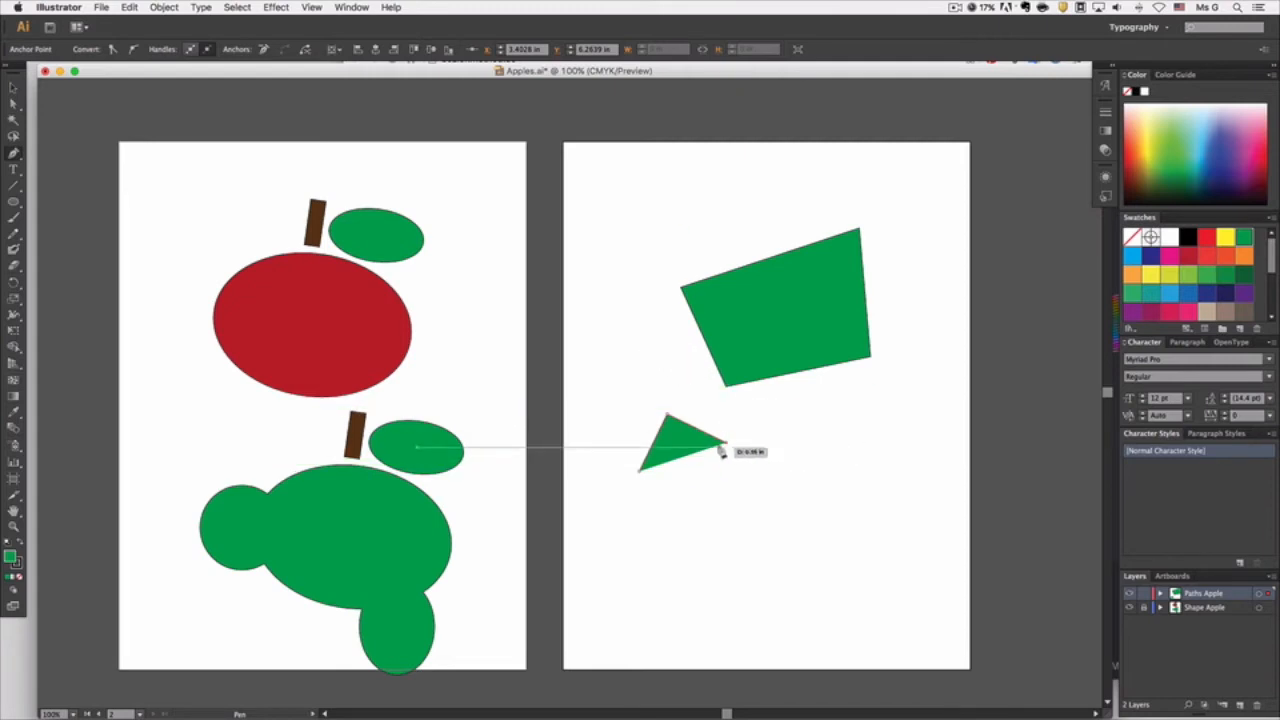
key("Return")
Step: Draw a closed three-point triangle with the Pen tool below the four-sided shape, beside the small open path
left_click(766, 500)
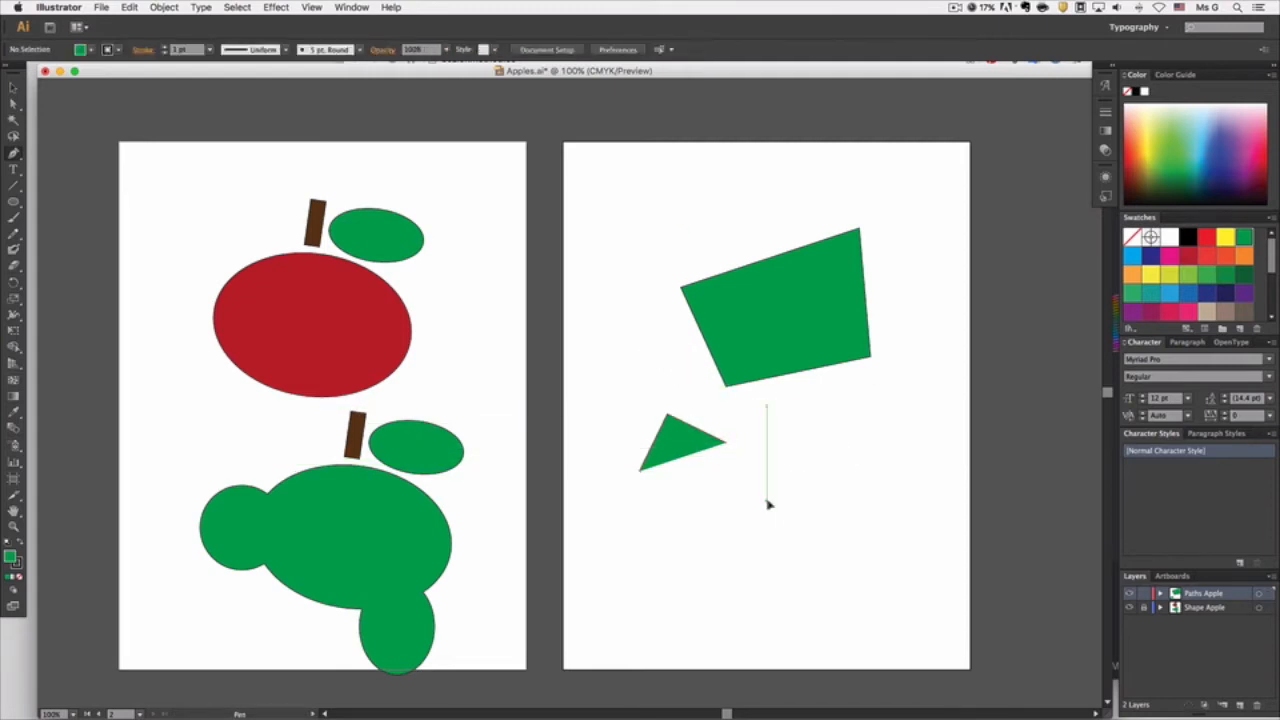
left_click(826, 435)
left_click(867, 506)
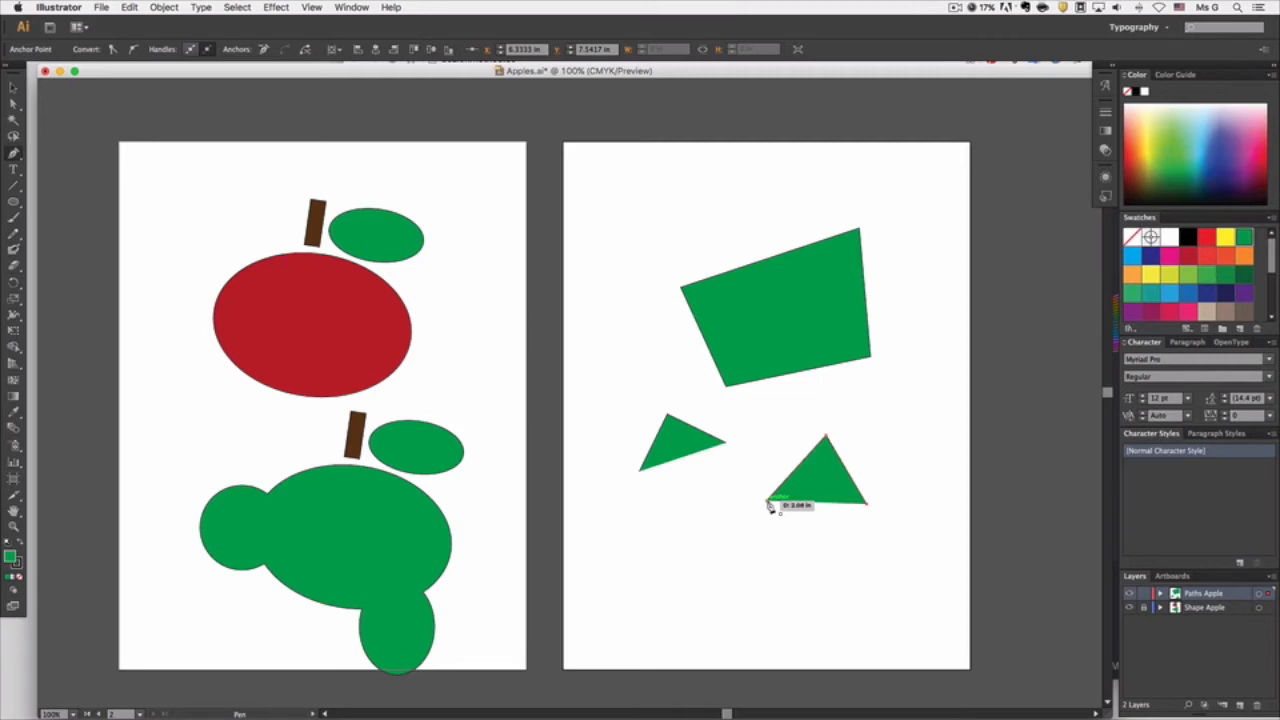
left_click(768, 503)
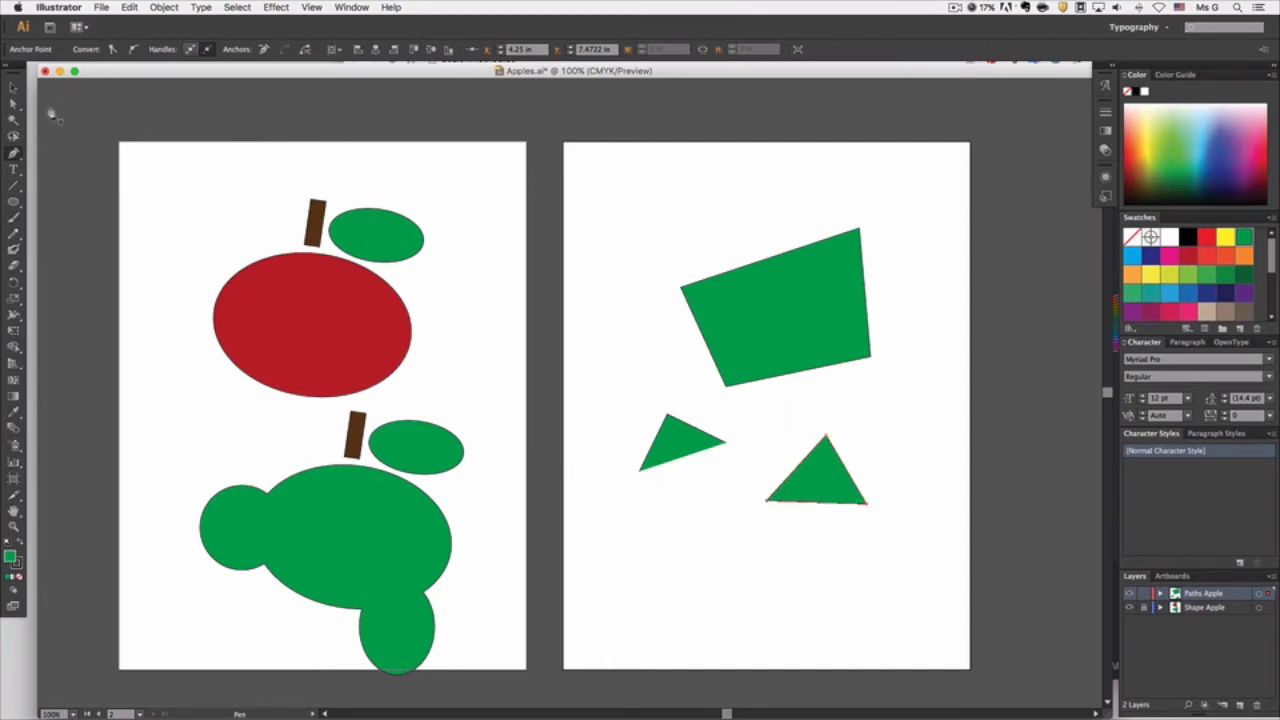
Step: Select the small open path and the closed triangle in turn to compare their outlines, and clear the selection
left_click(13, 87)
left_click(679, 433)
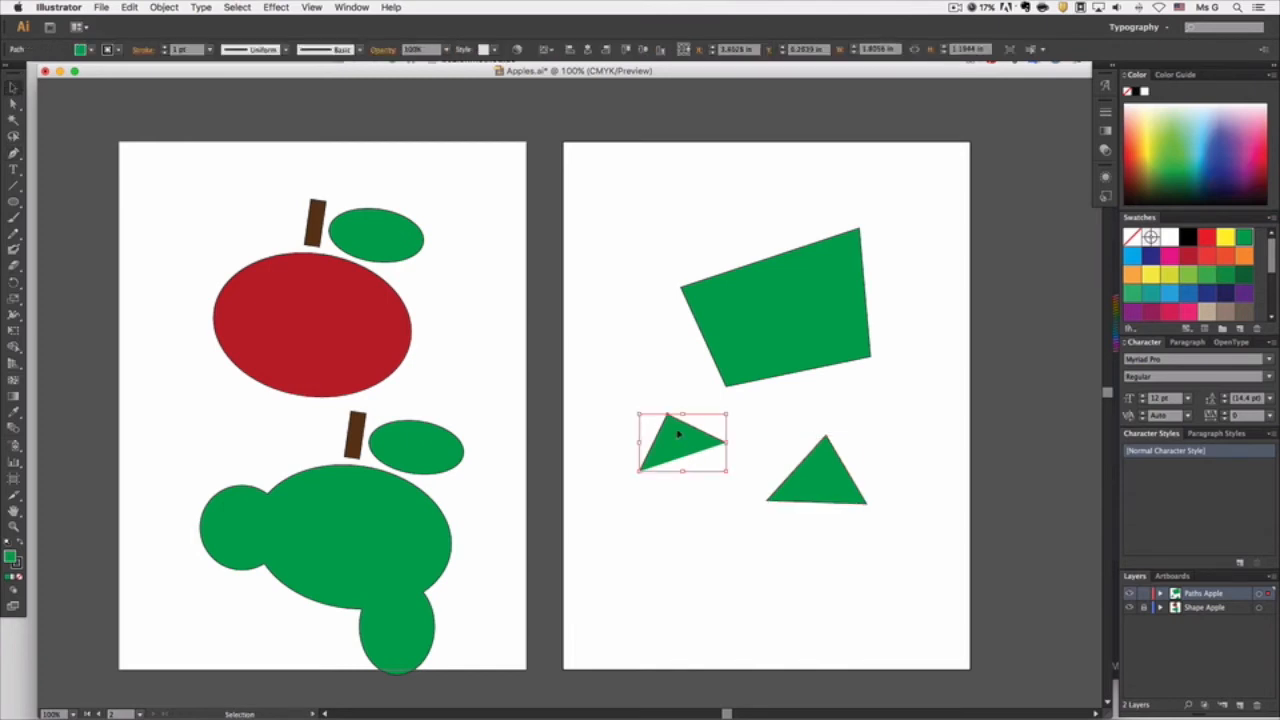
left_click(656, 567)
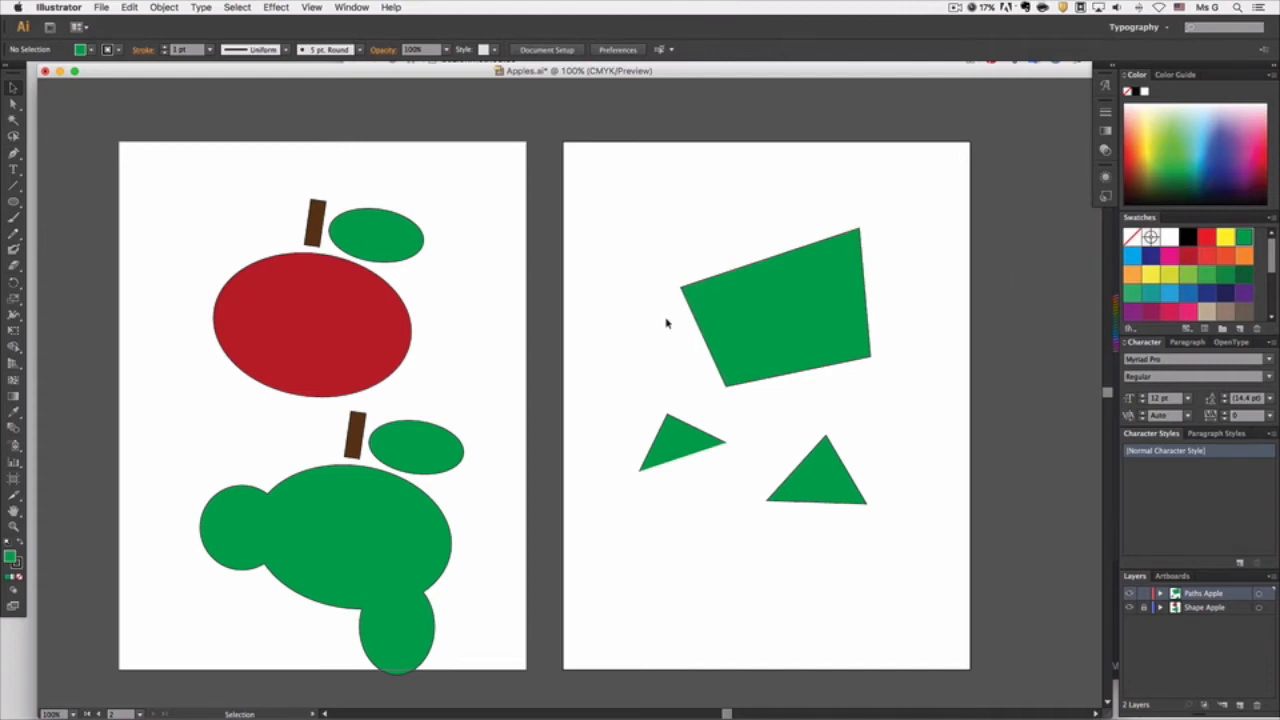
left_click(826, 480)
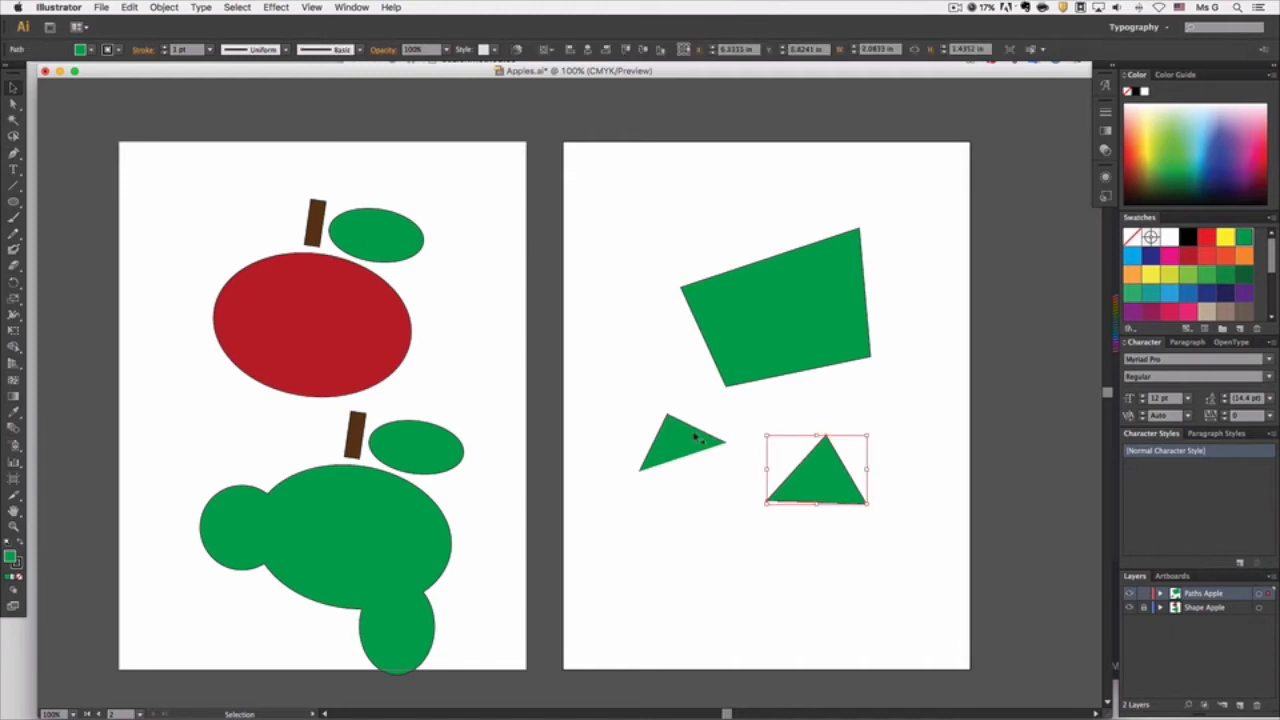
left_click(711, 503)
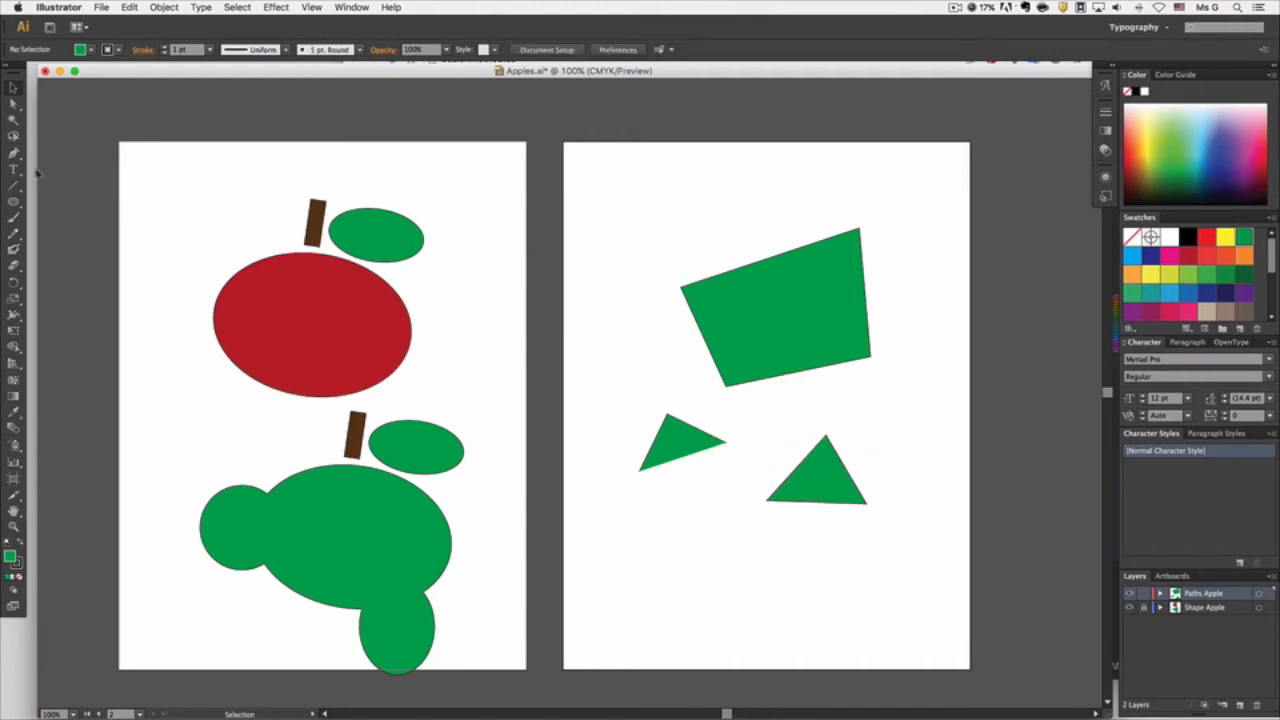
Step: Draw a closed leaf-like path with curved segments below the small open triangle, and deselect it
left_click(13, 152)
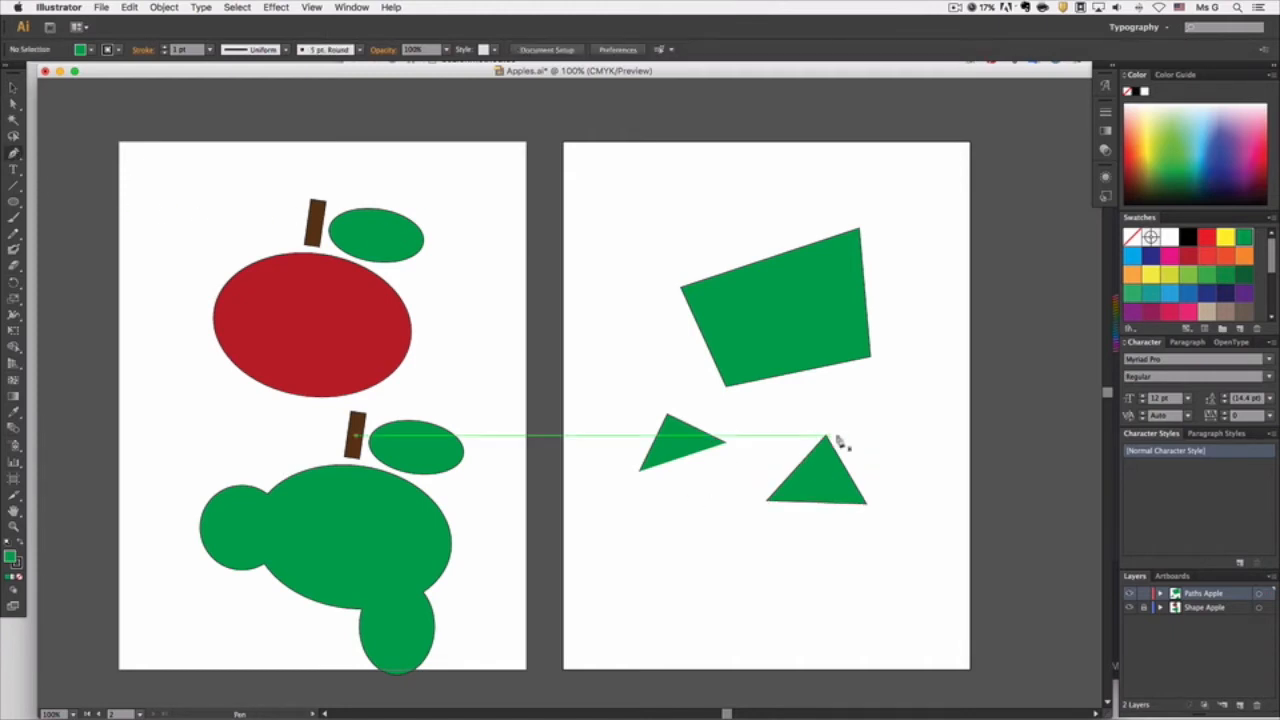
left_click(608, 570)
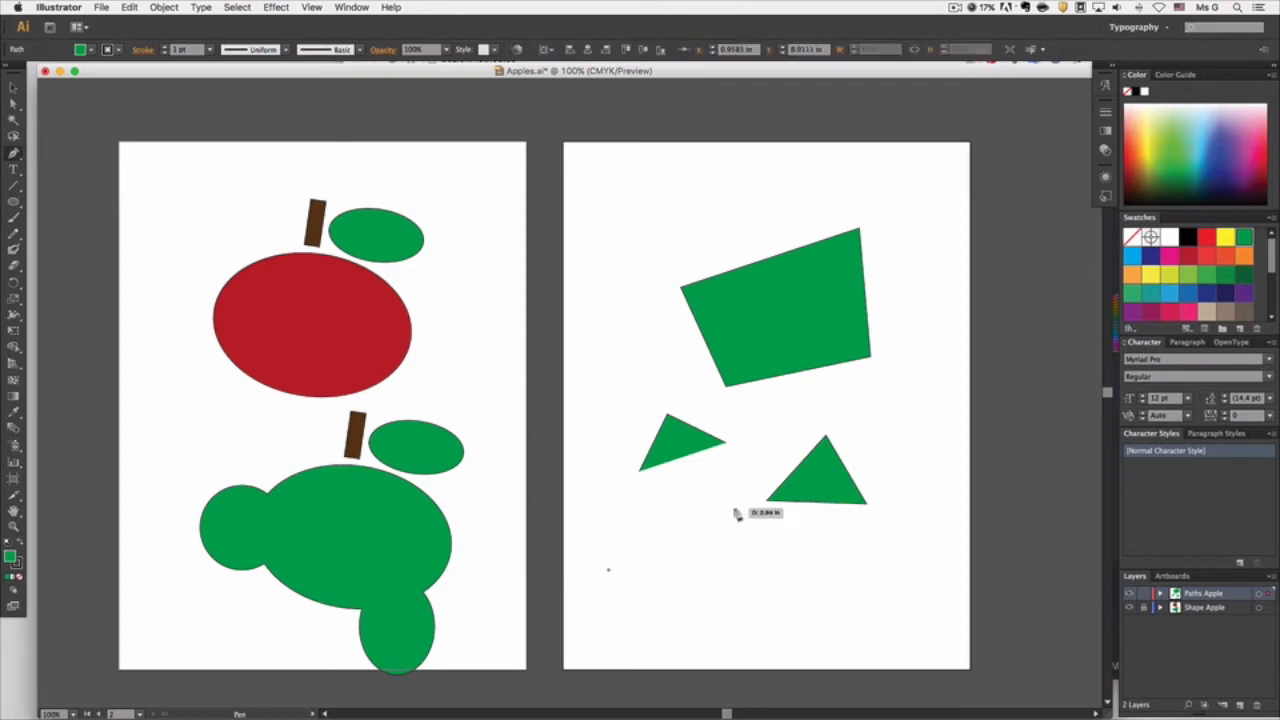
left_click_drag(717, 514, 799, 552)
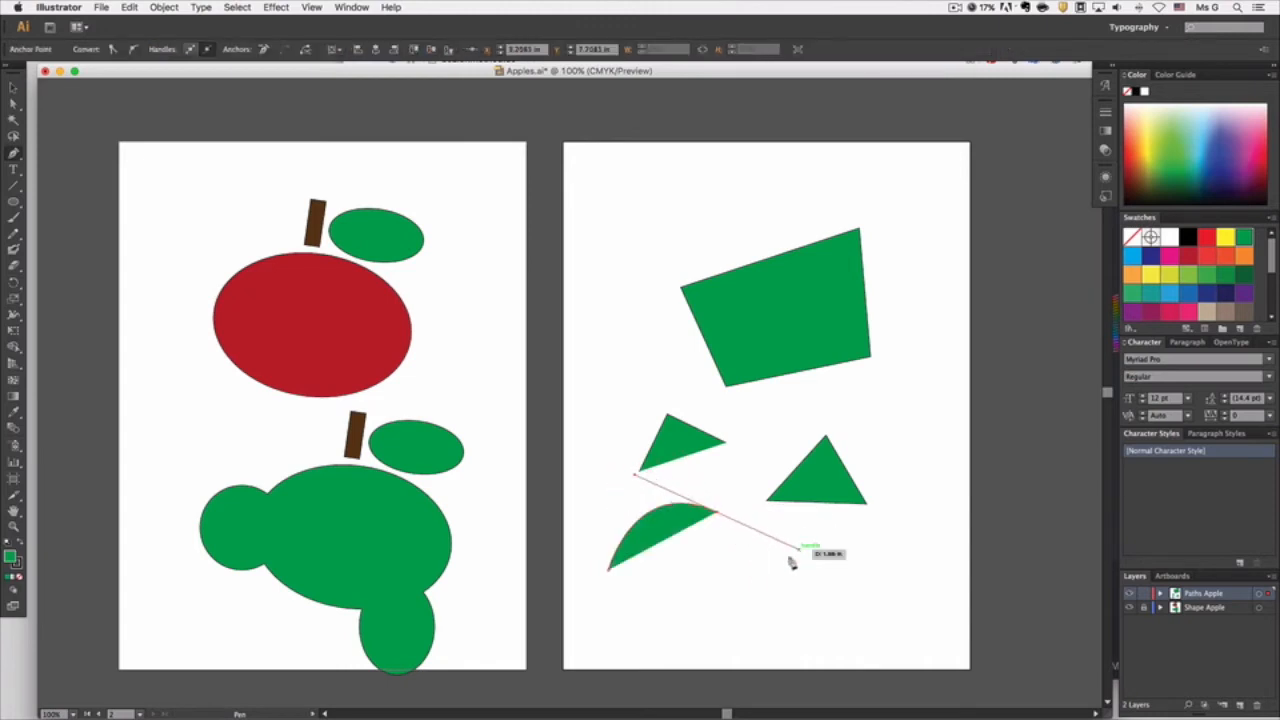
left_click(713, 582)
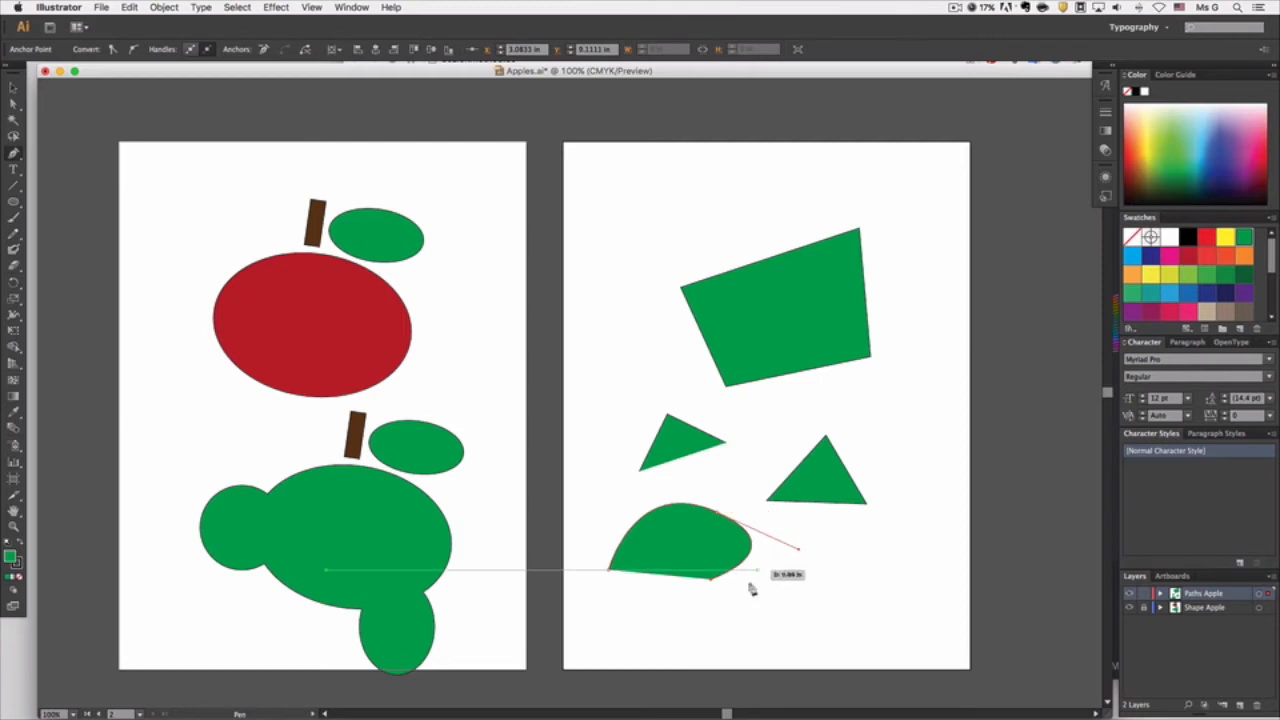
left_click_drag(659, 597, 634, 474)
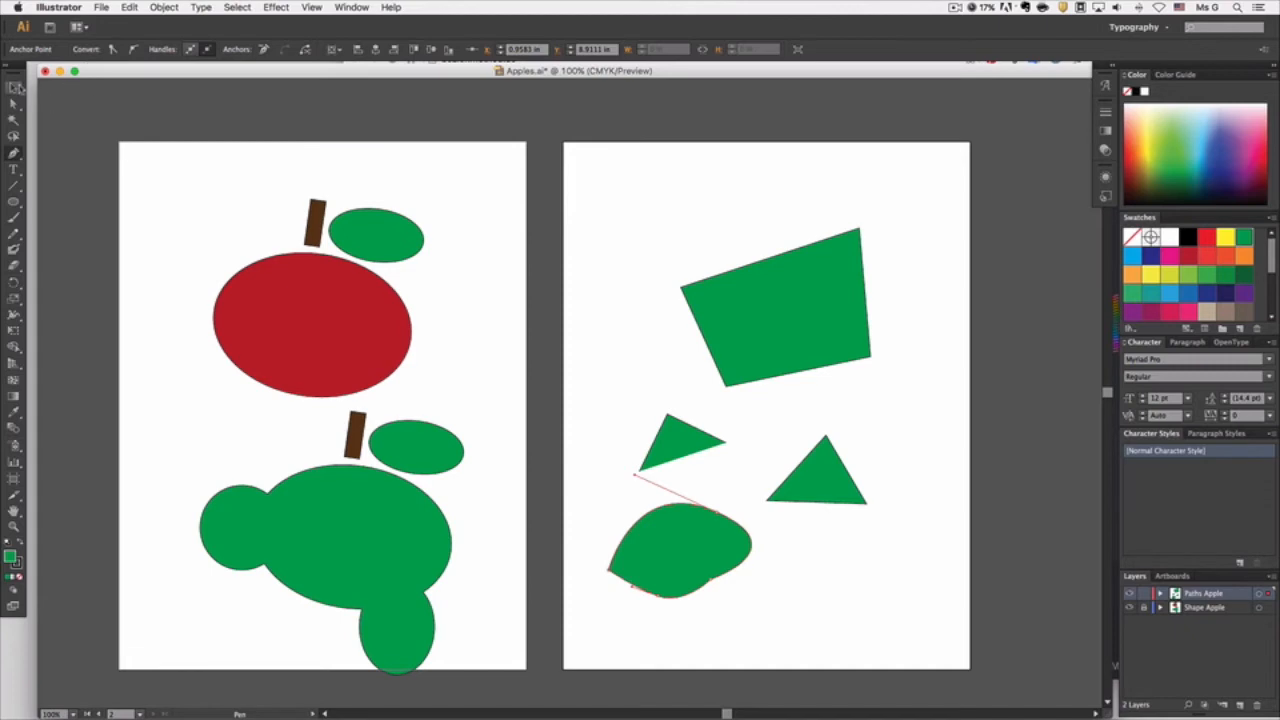
key("v")
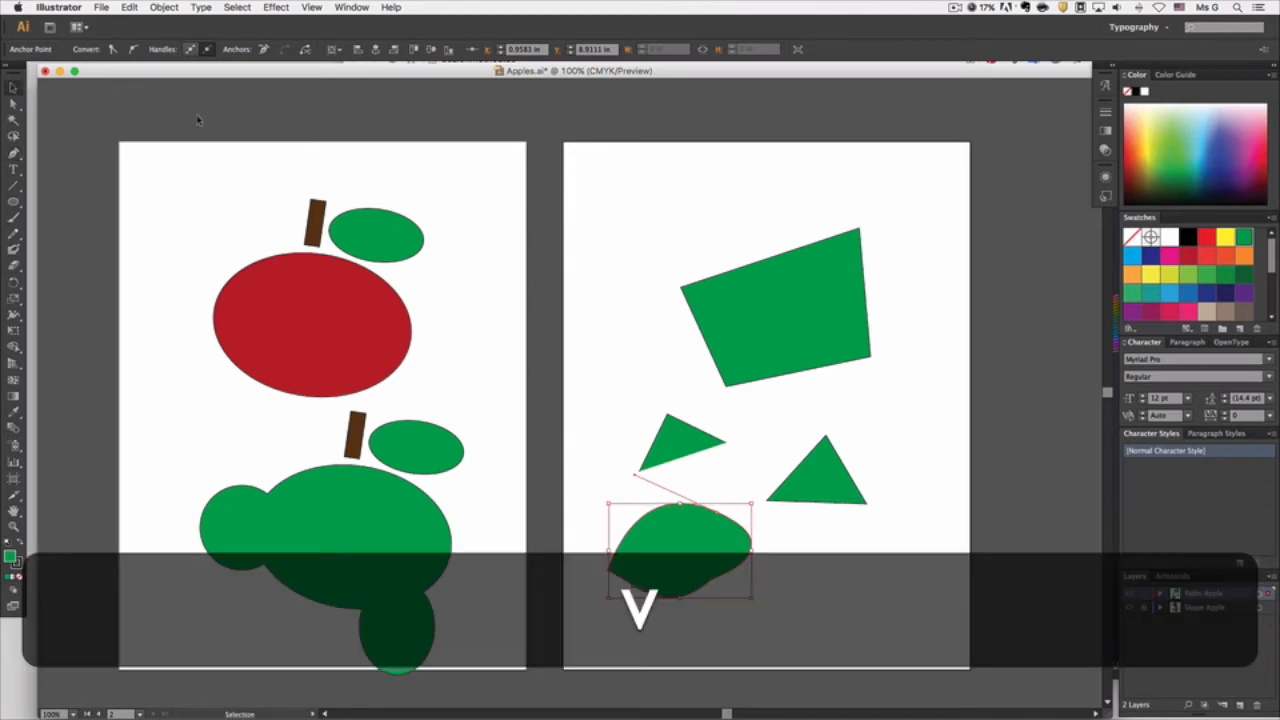
left_click(808, 553)
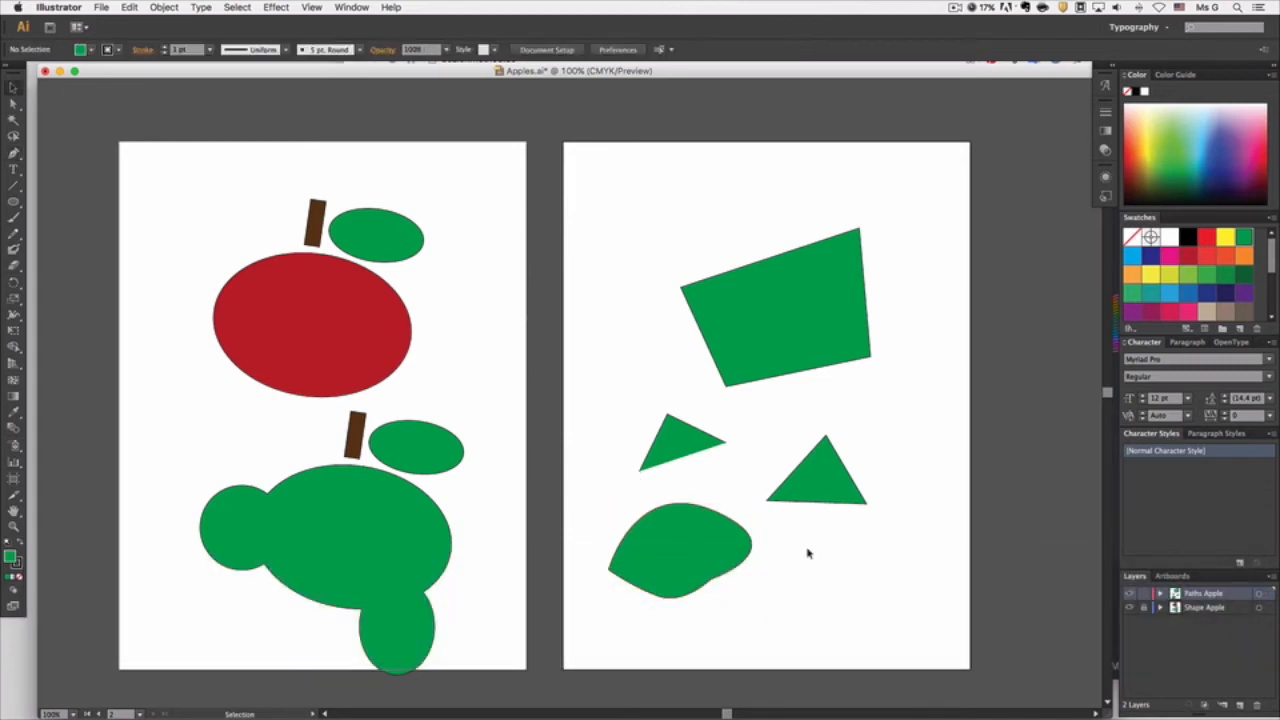
Step: Draw a smaller closed path with a curved upper edge below the closed triangle, using the Pen tool
key("p")
left_click(789, 594)
left_click_drag(882, 548, 930, 572)
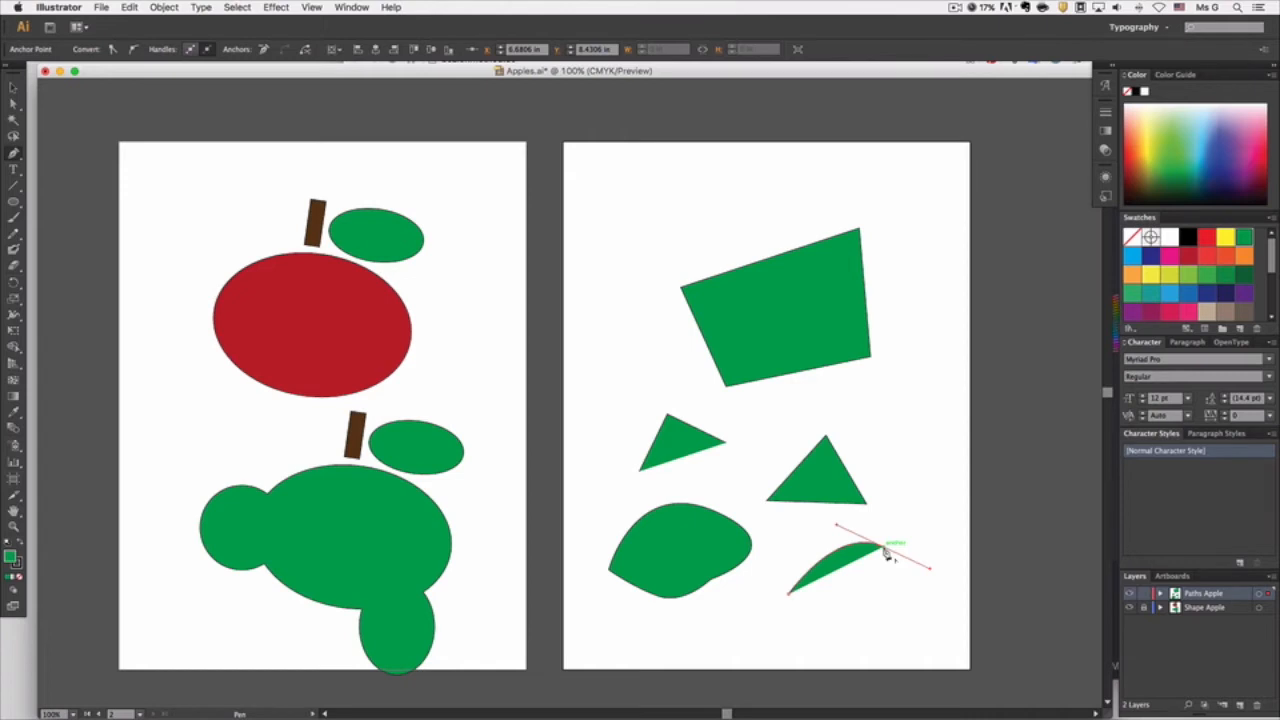
left_click_drag(854, 604, 795, 601)
left_click(790, 594)
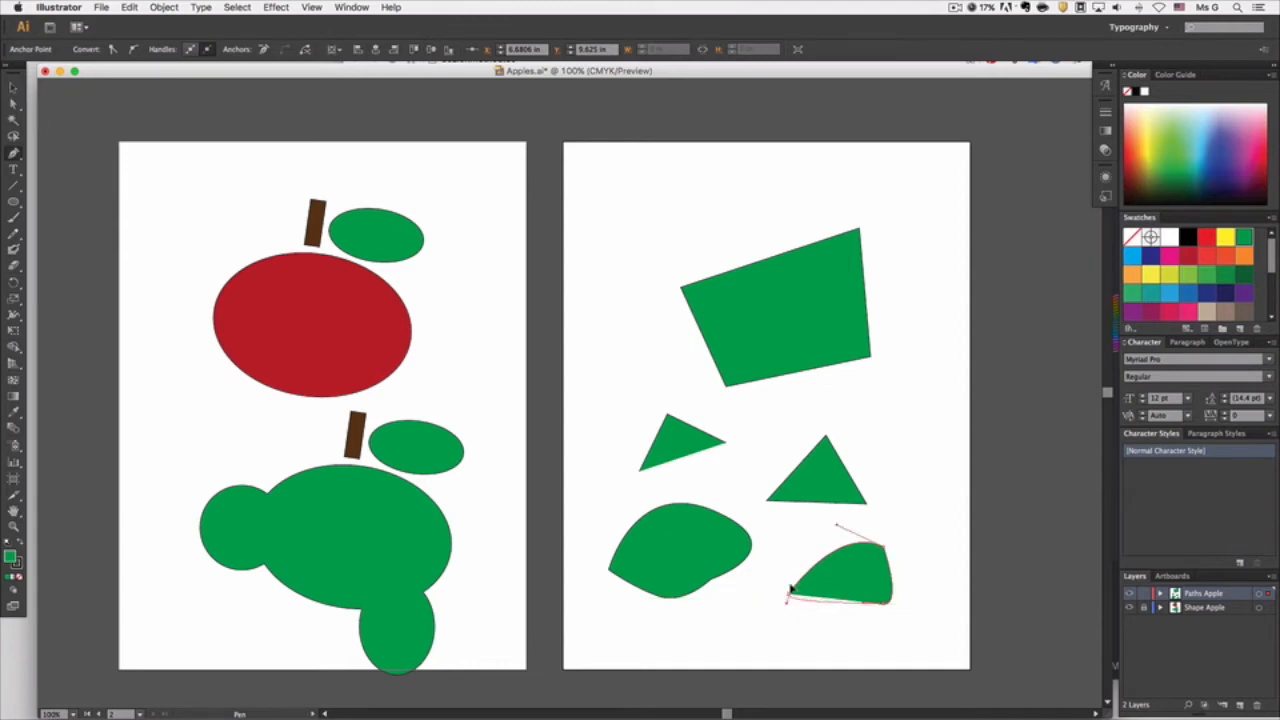
Step: Select all the practice paths on the second artboard and delete them
key("v")
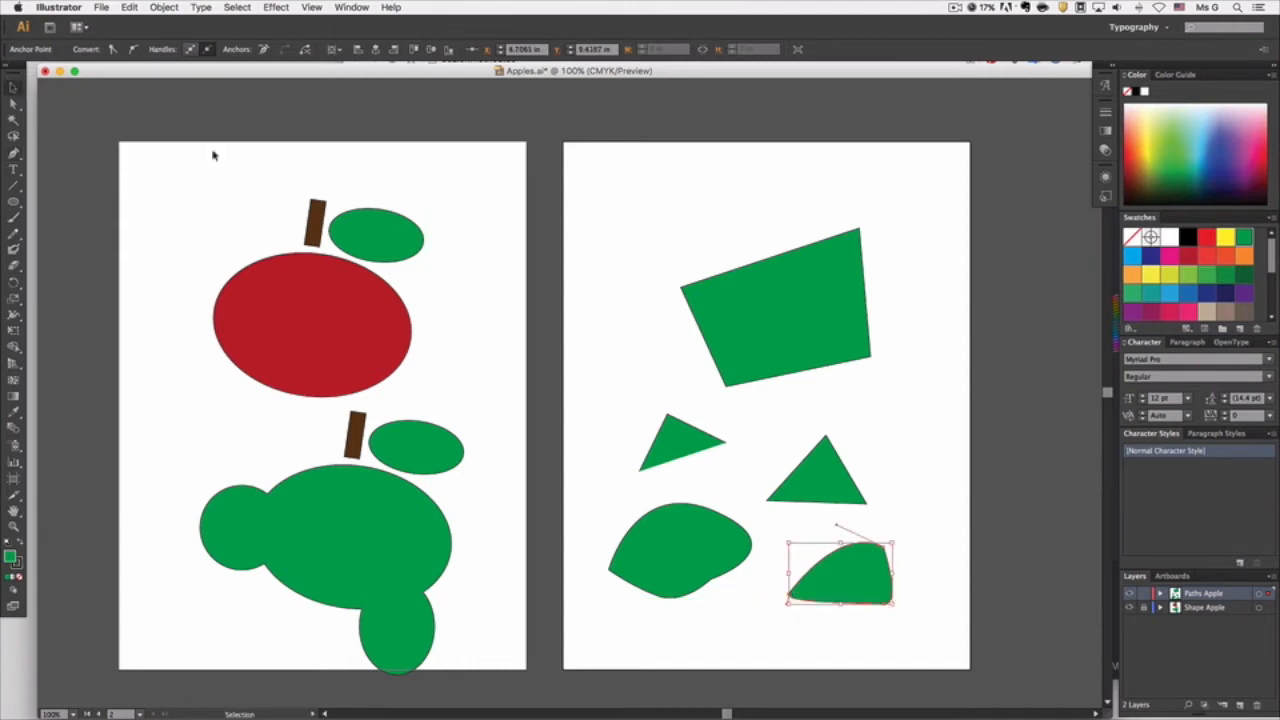
left_click_drag(648, 244, 935, 598)
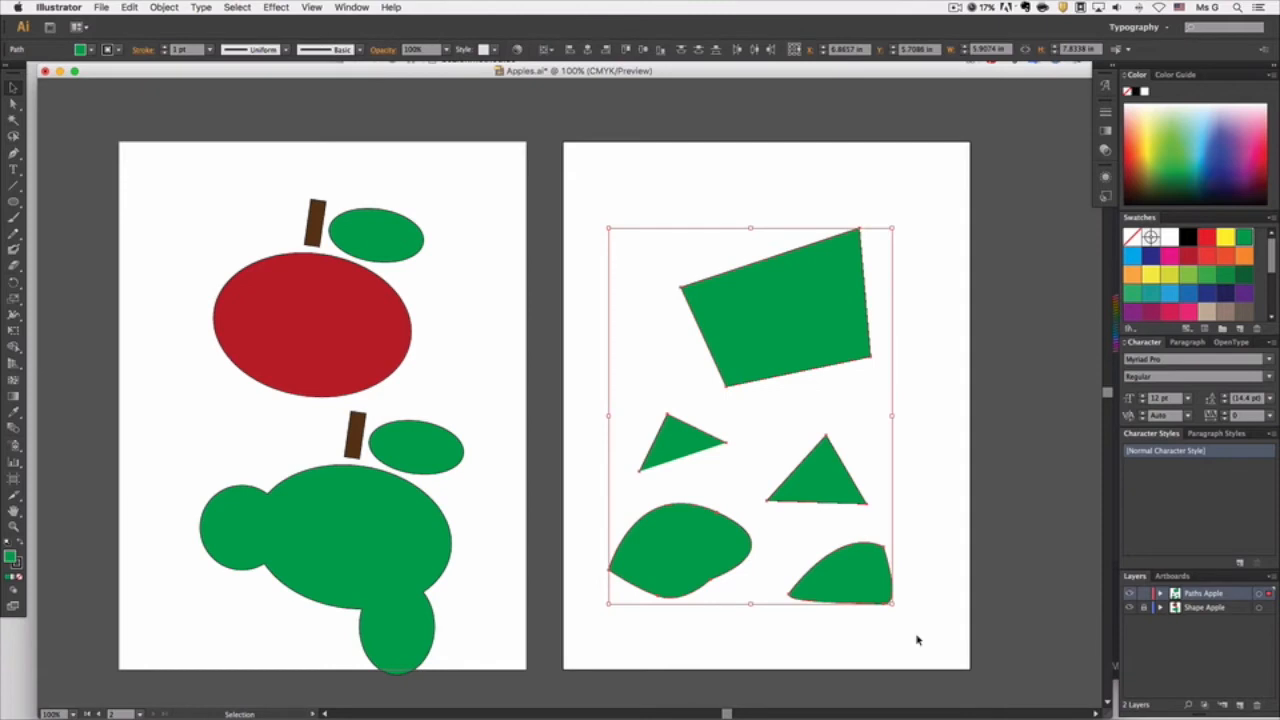
key("BackSpace")
Step: Draw a large rounded closed path with the Pen tool on the upper half of the second artboard, resetting handles at anchors between curves
key("p")
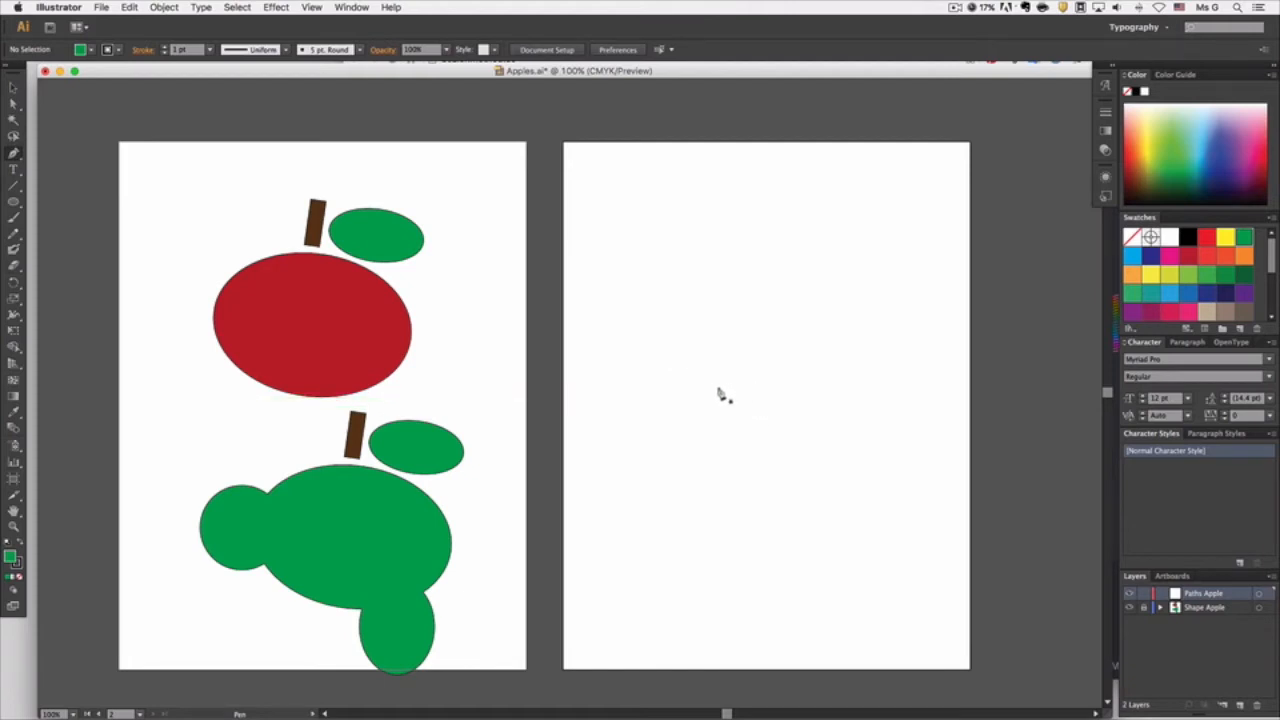
left_click(722, 388)
left_click_drag(694, 259, 771, 194)
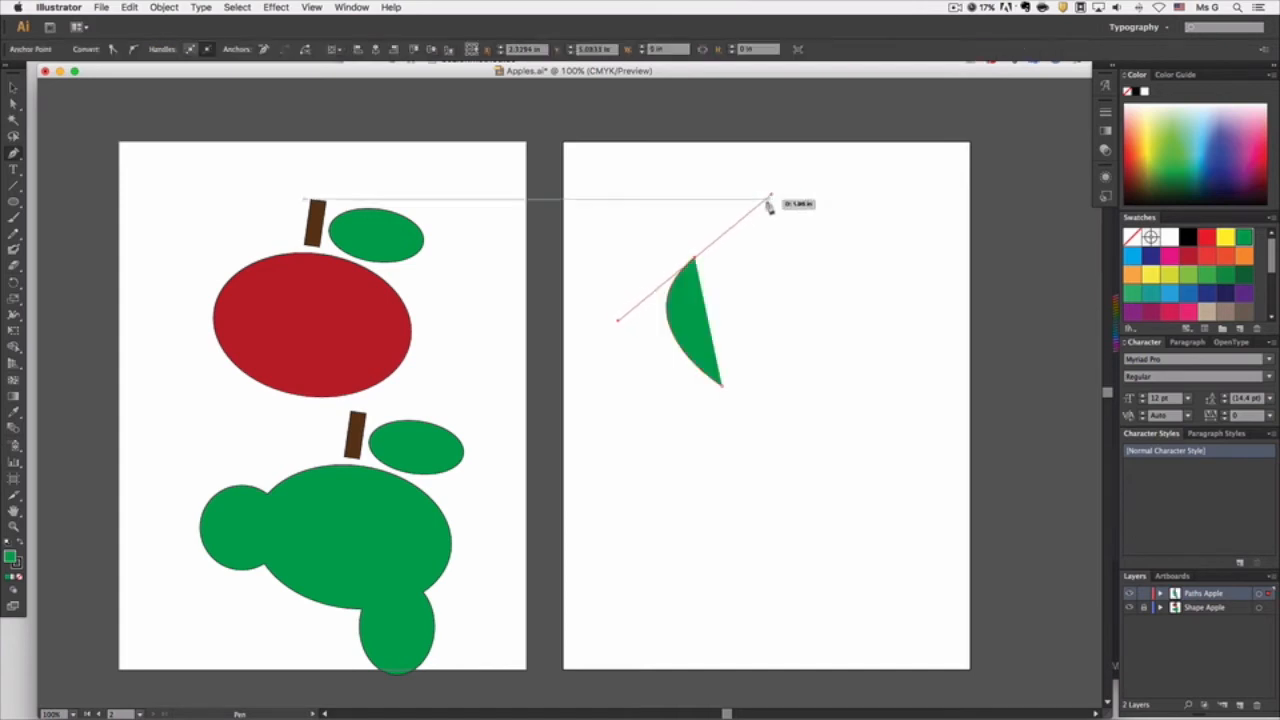
left_click(697, 261)
left_click_drag(801, 249, 824, 266)
left_click(801, 249)
left_click_drag(834, 334, 826, 347)
left_click_drag(766, 386, 722, 392)
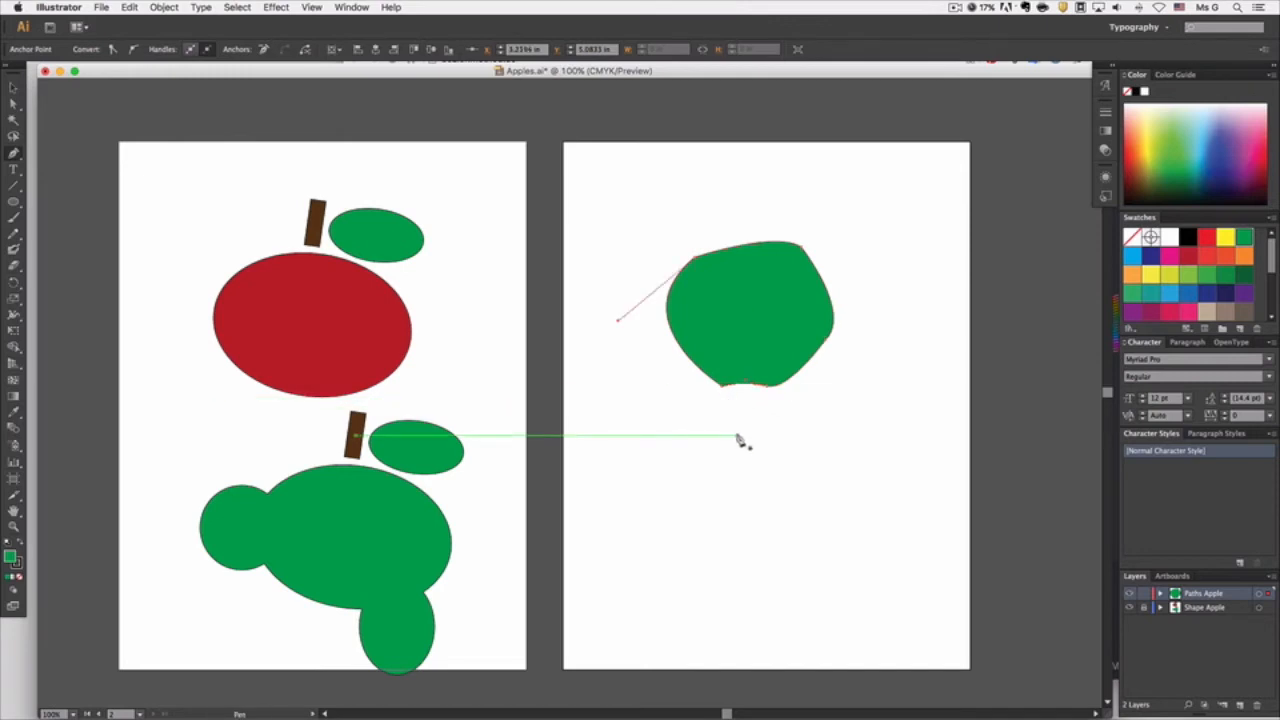
Step: Draw a second closed path combining curved and straight segments below the large rounded shape, and deselect it
left_click(671, 474)
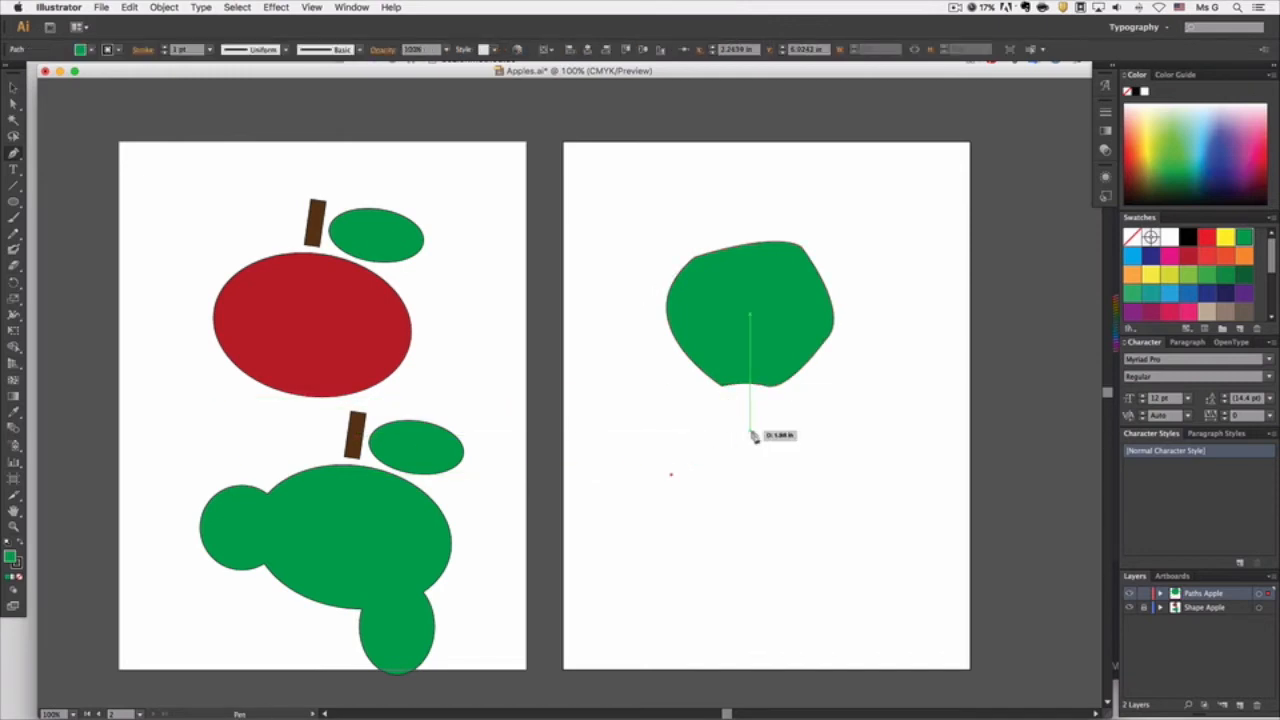
mouse_move(750, 435)
left_mouse_down()
mouse_move(768, 460)
mouse_move(759, 447)
left_mouse_up()
left_click(786, 507)
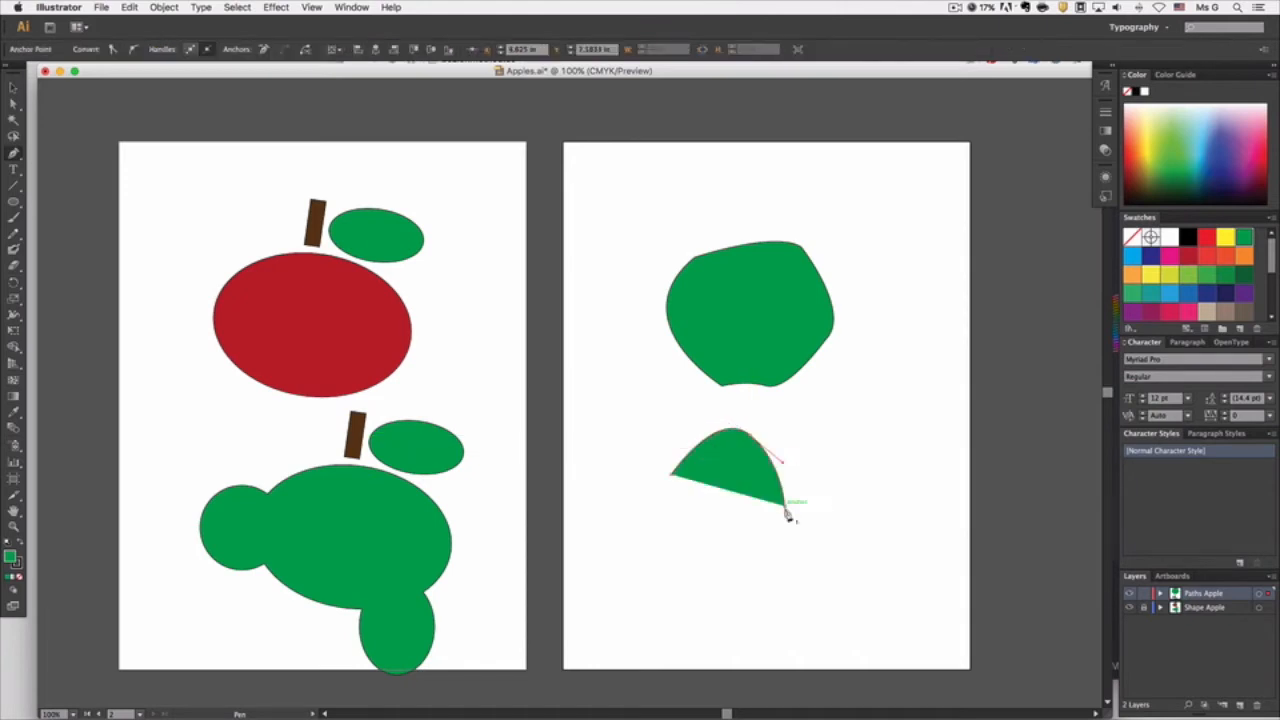
left_click(728, 523)
left_click_drag(675, 523, 658, 477)
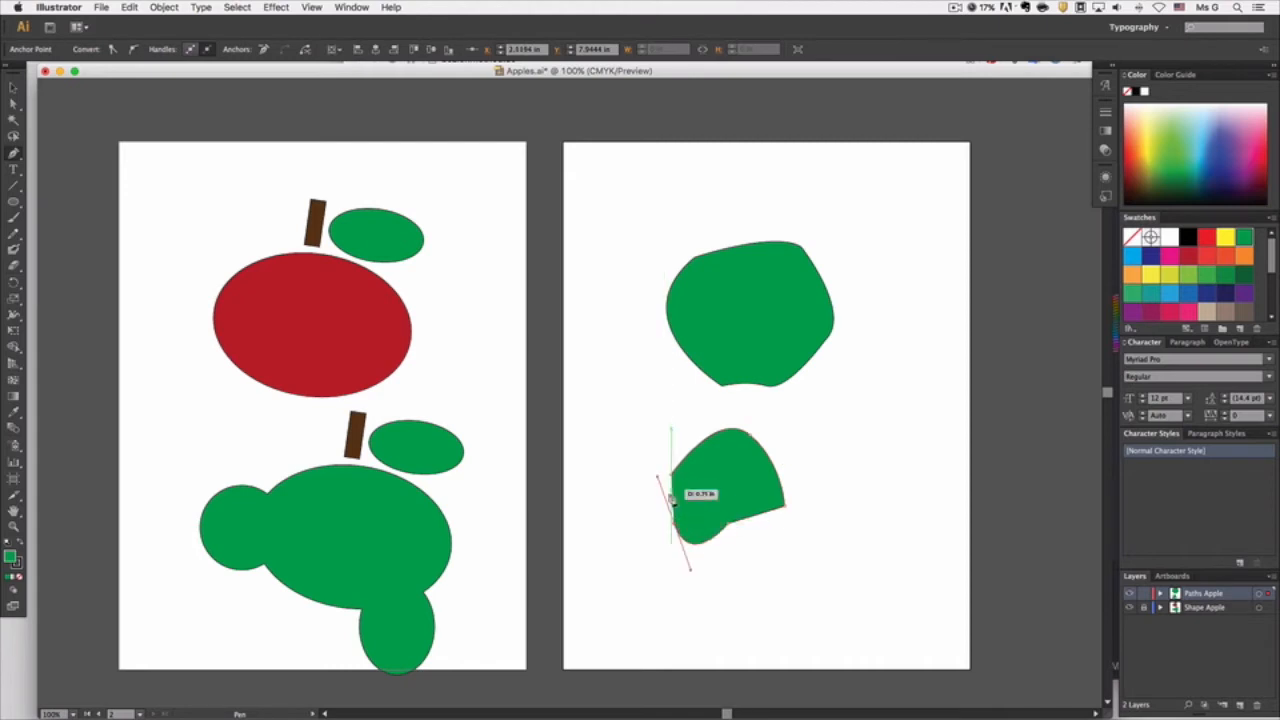
left_click(675, 524)
left_click(676, 481)
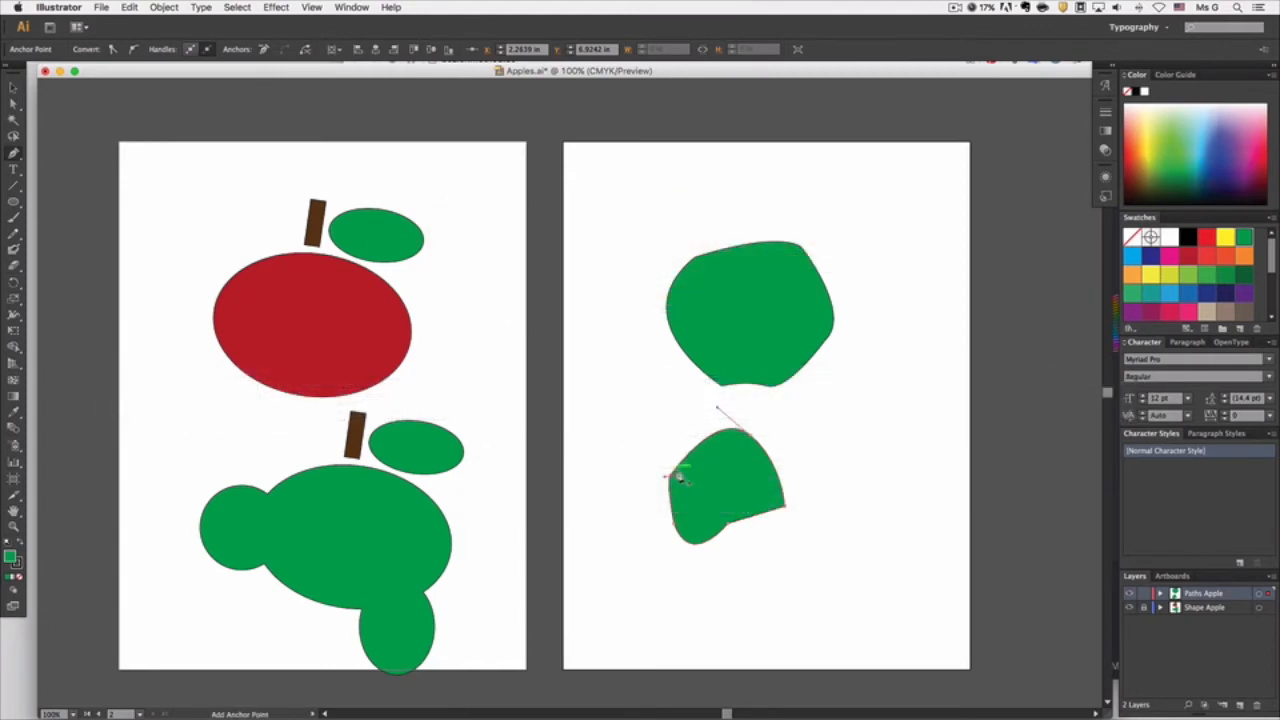
left_click(13, 87)
left_click(660, 398)
Step: Draw a narrow wedge-shaped path with a curved top near the second artboard's lower edge and end it without closing it
left_click(13, 152)
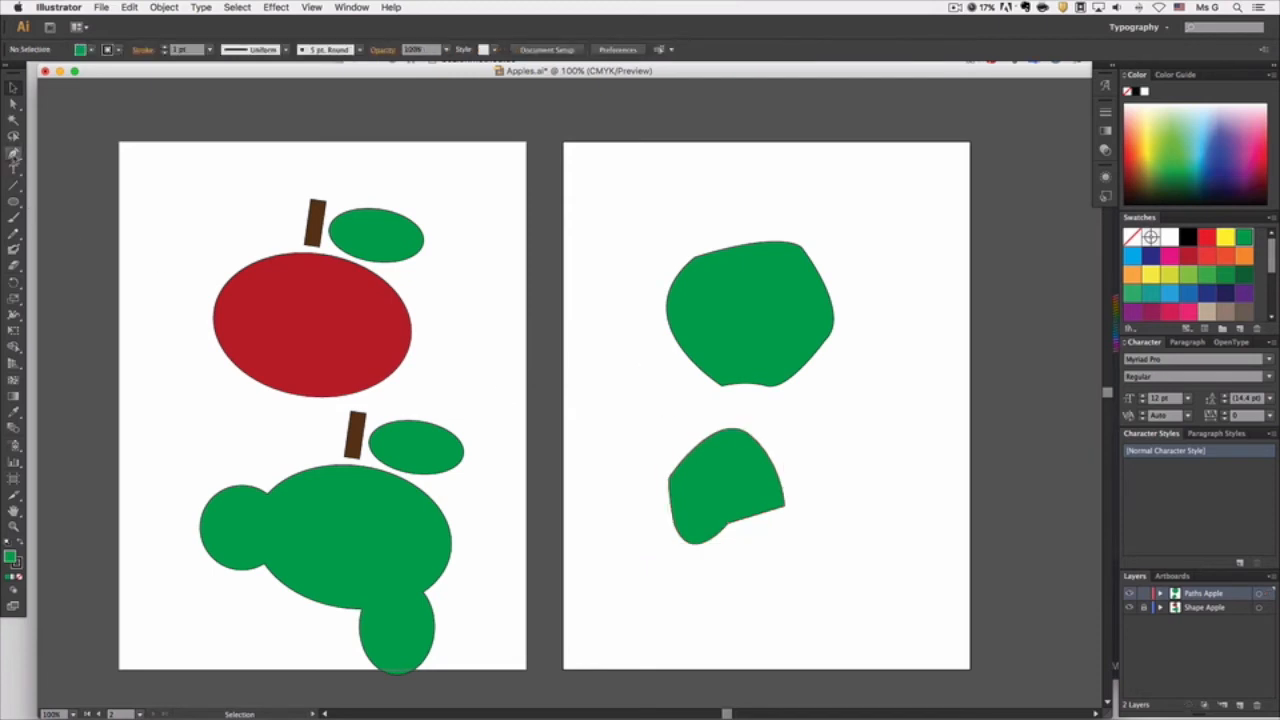
left_click(844, 632)
left_click_drag(880, 544, 902, 572)
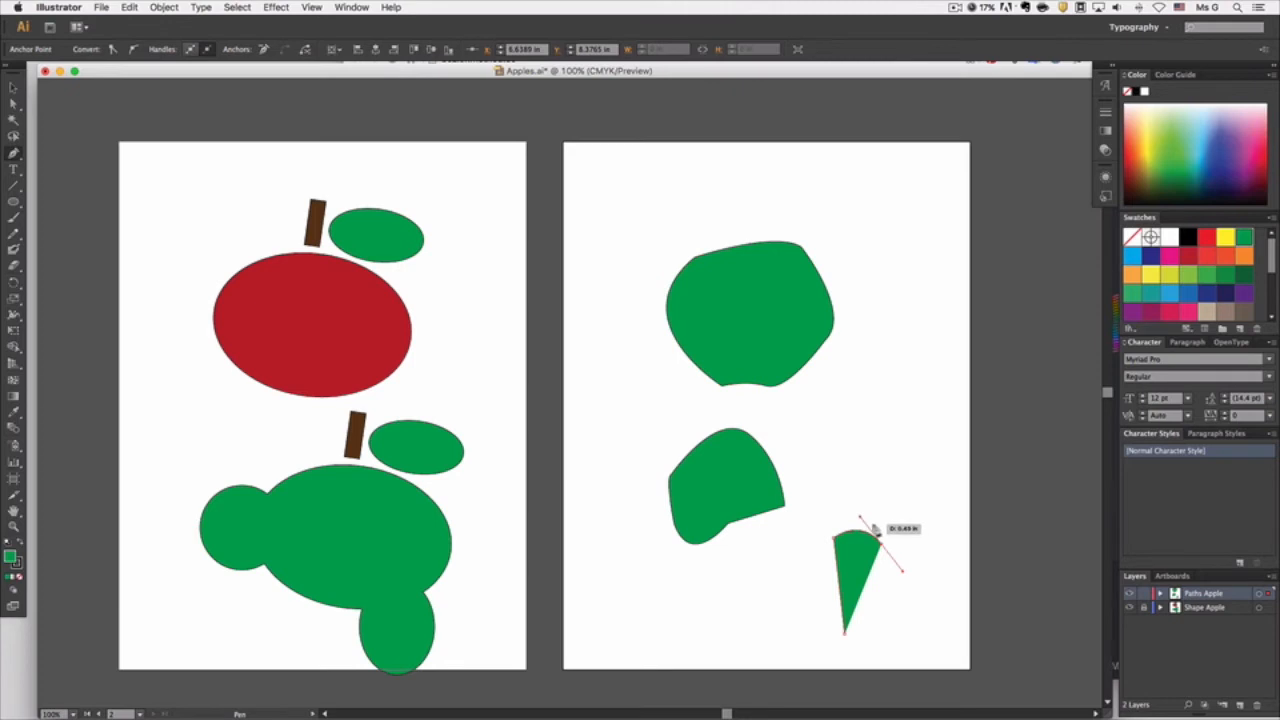
key("v")
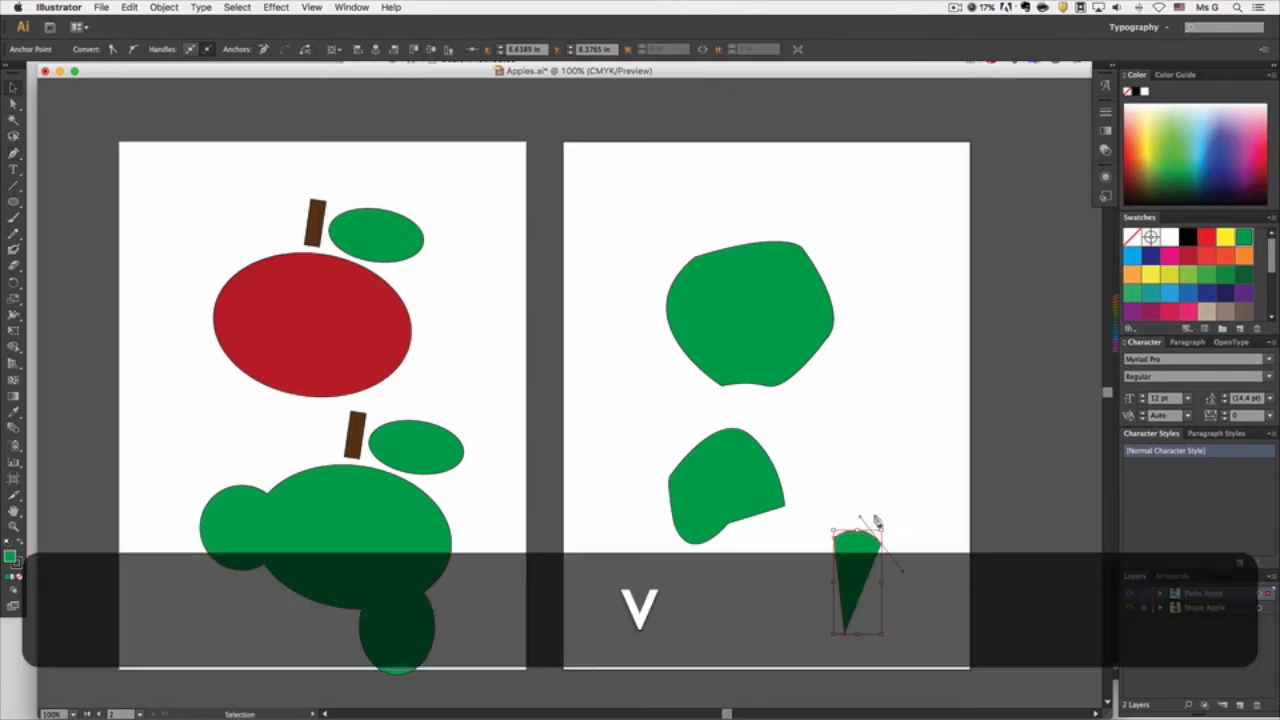
left_click(846, 455)
Step: Draw a small closed path with a curved lower edge just above the open wedge, using the Pen tool
key("p")
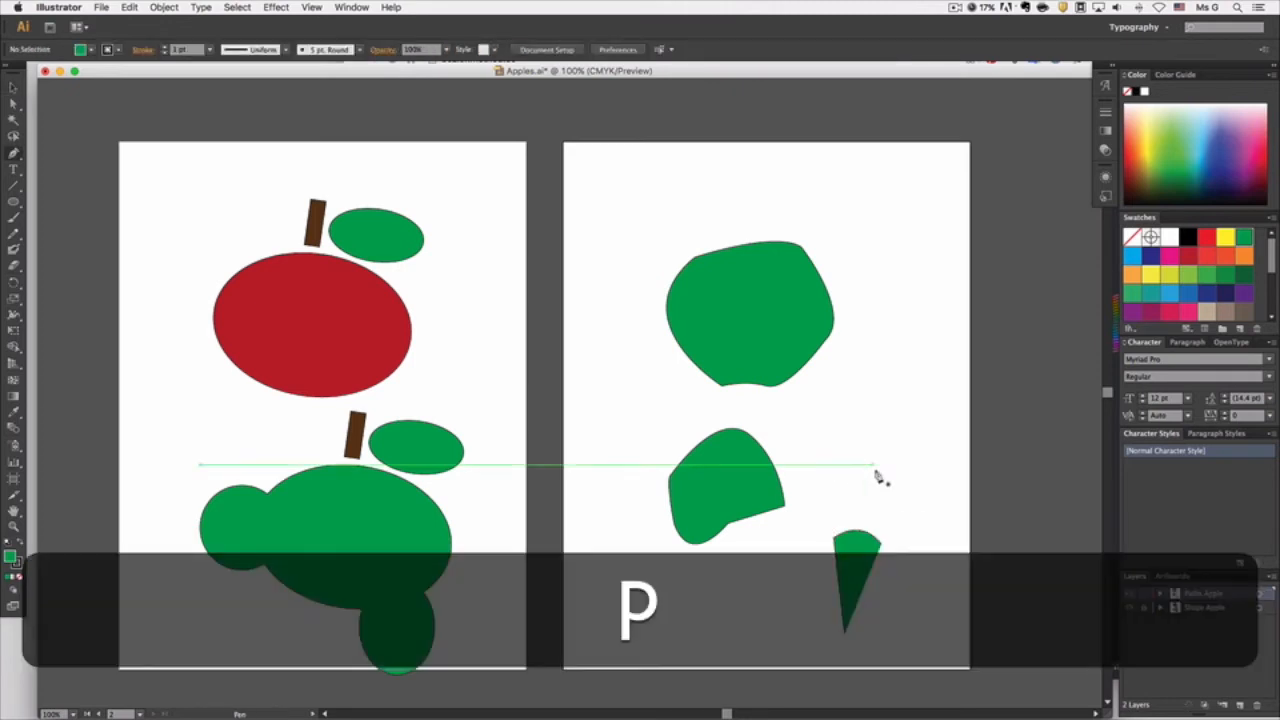
left_click(829, 435)
left_click_drag(878, 505, 818, 507)
left_click_drag(829, 435, 816, 461)
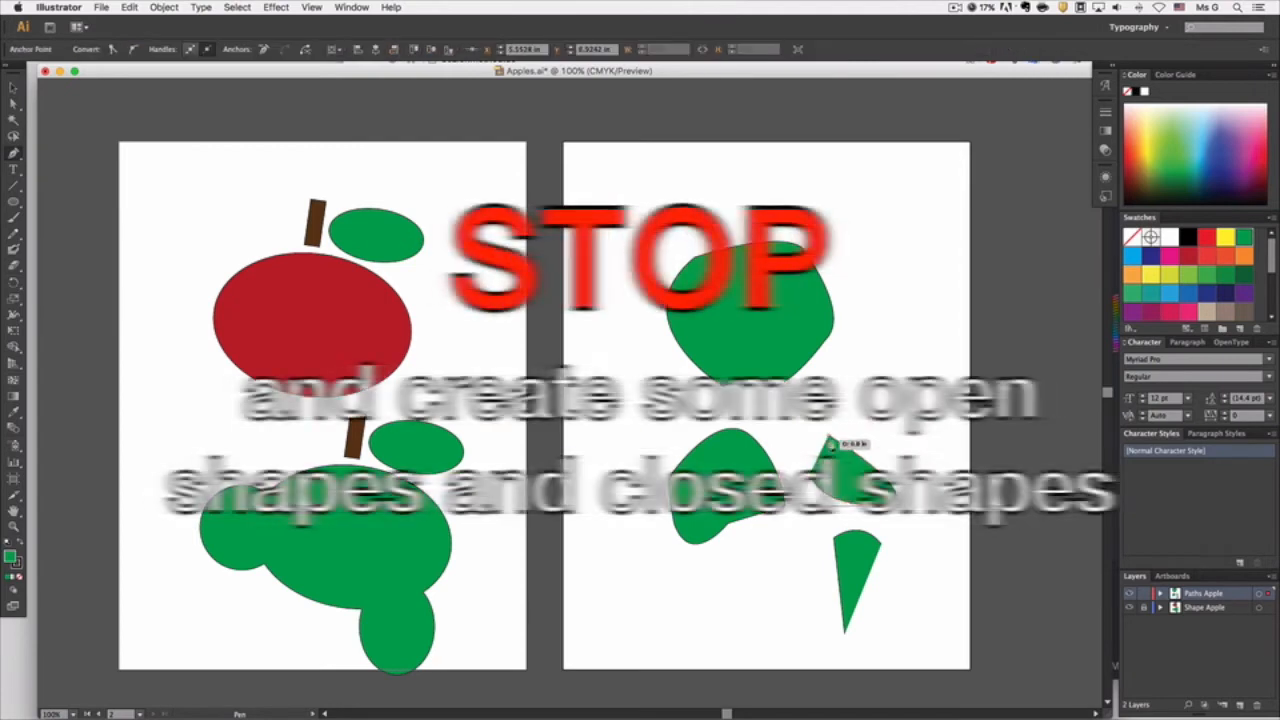
Step: Select the open wedge on its own and all the practice shapes together to examine their paths, and clear the selection
key("v")
left_click(860, 590)
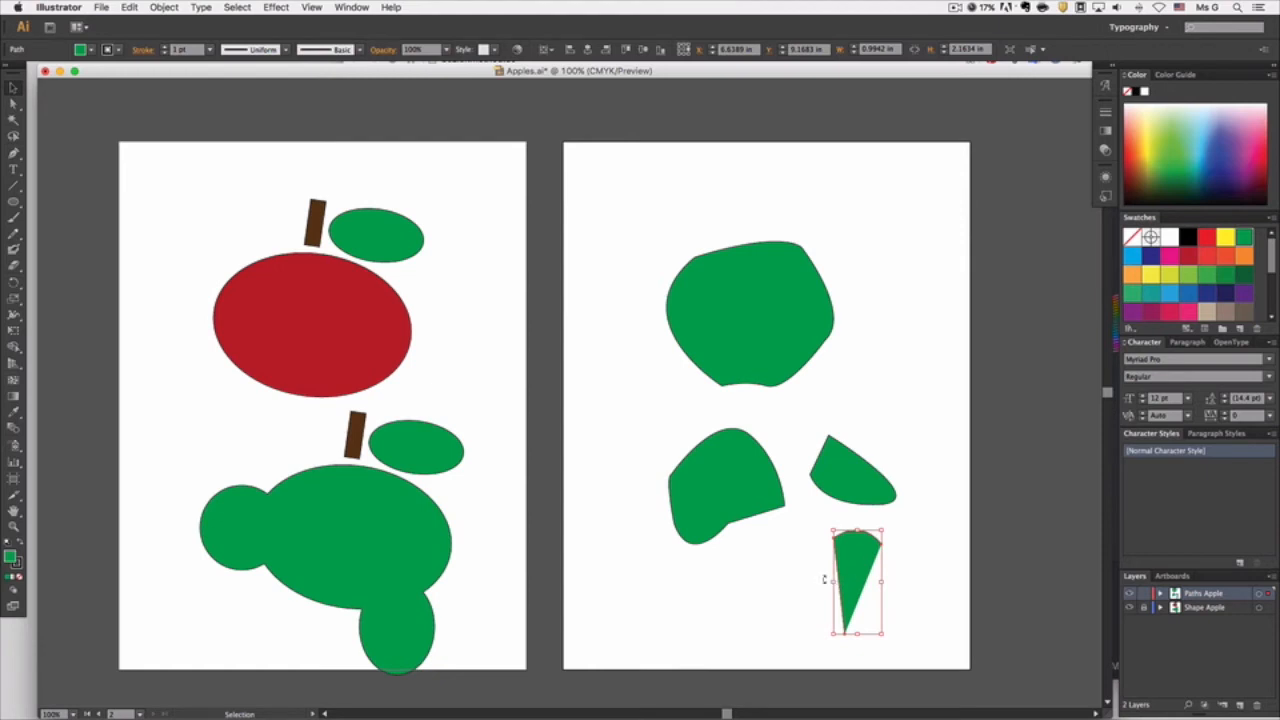
left_click(928, 578)
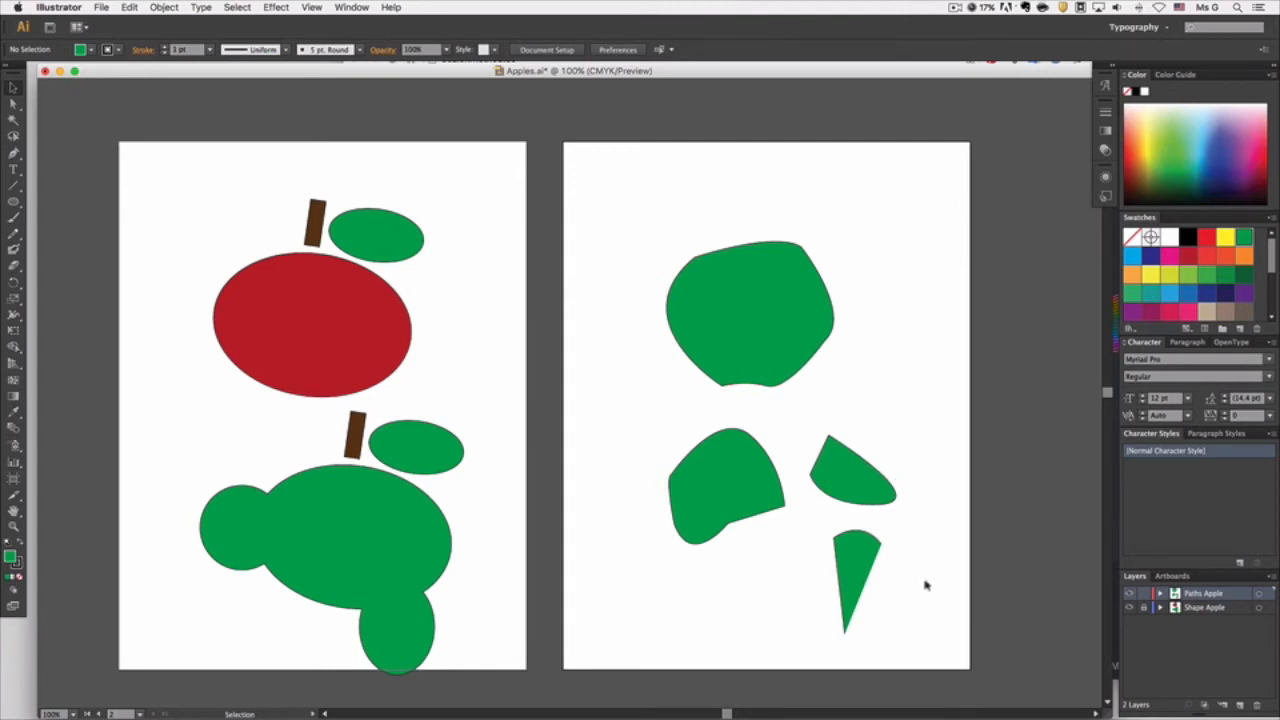
left_click_drag(941, 618, 667, 312)
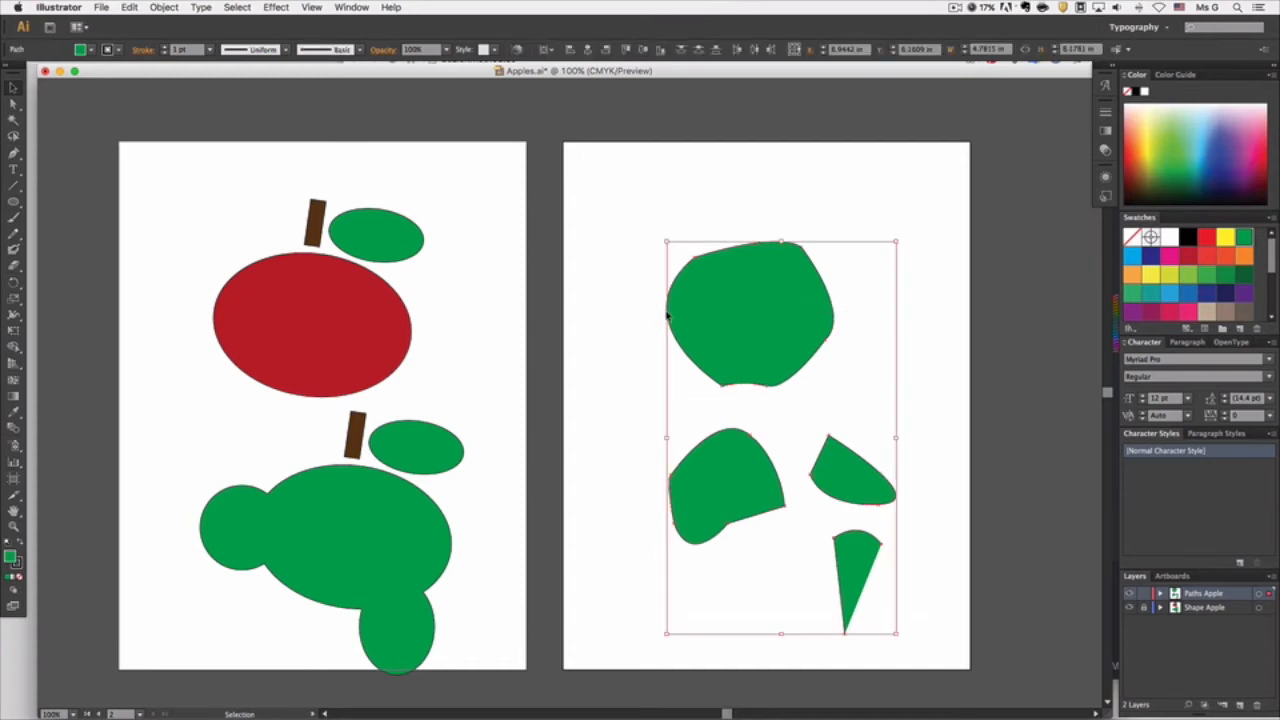
left_click(1011, 426)
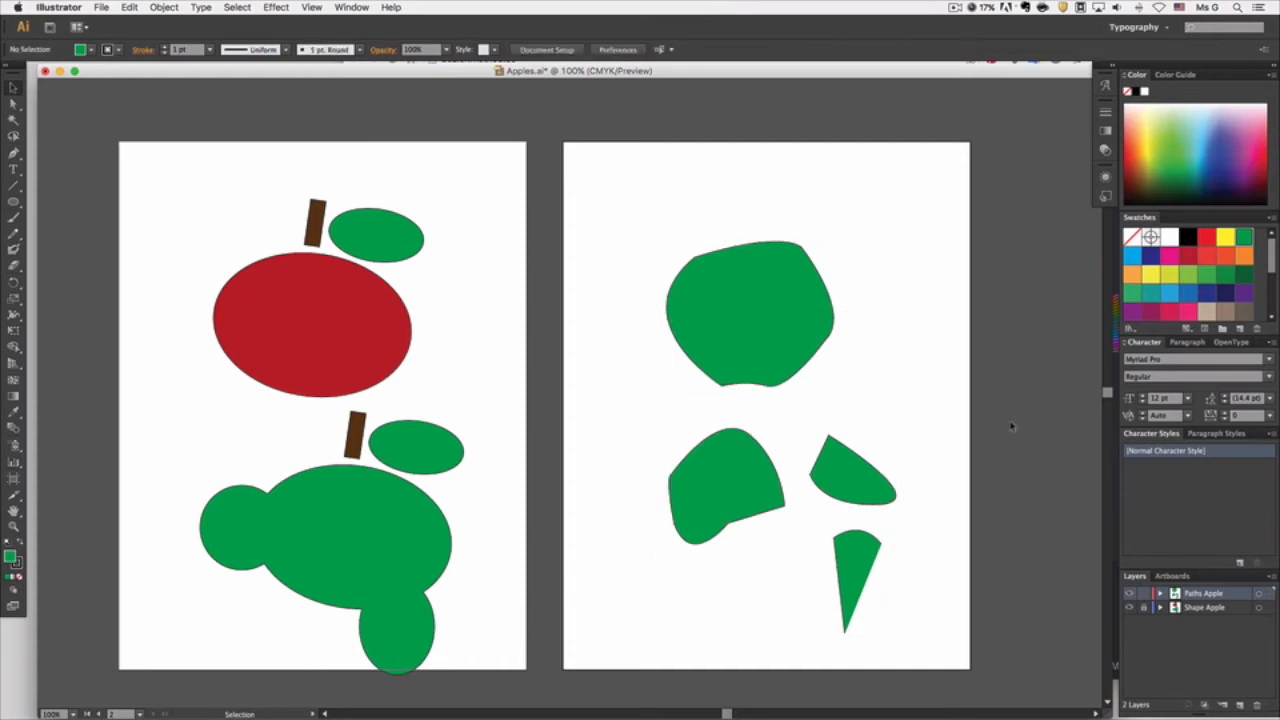
Step: Add a third artboard beside the practice shapes, set it to the Letter preset, and align it level with the second artboard
left_click_drag(1020, 457, 811, 514)
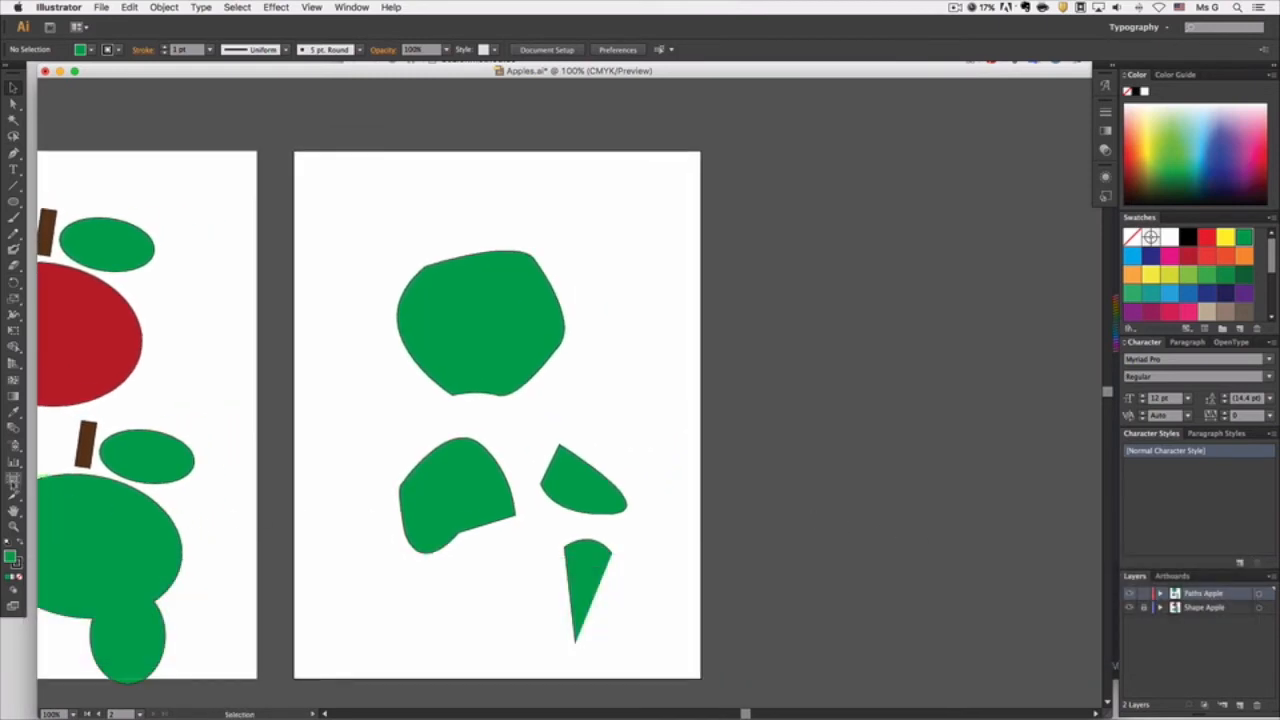
left_click(12, 484)
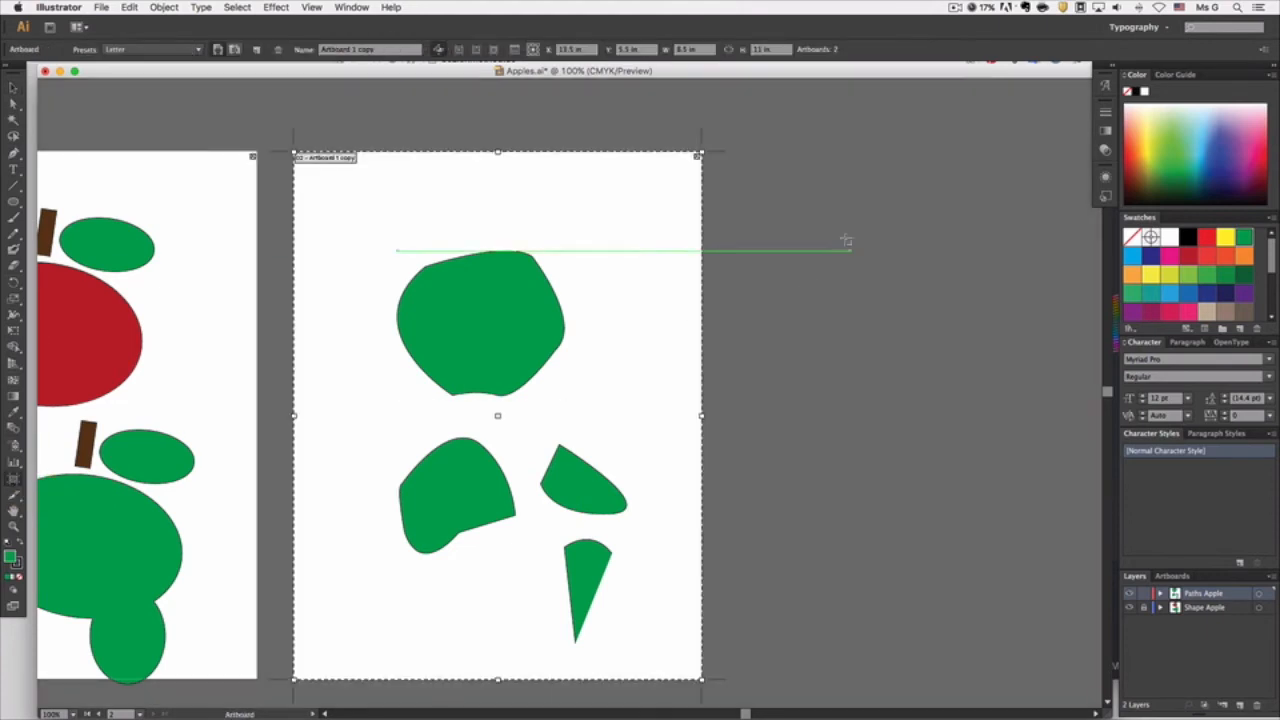
left_click_drag(768, 152, 996, 658)
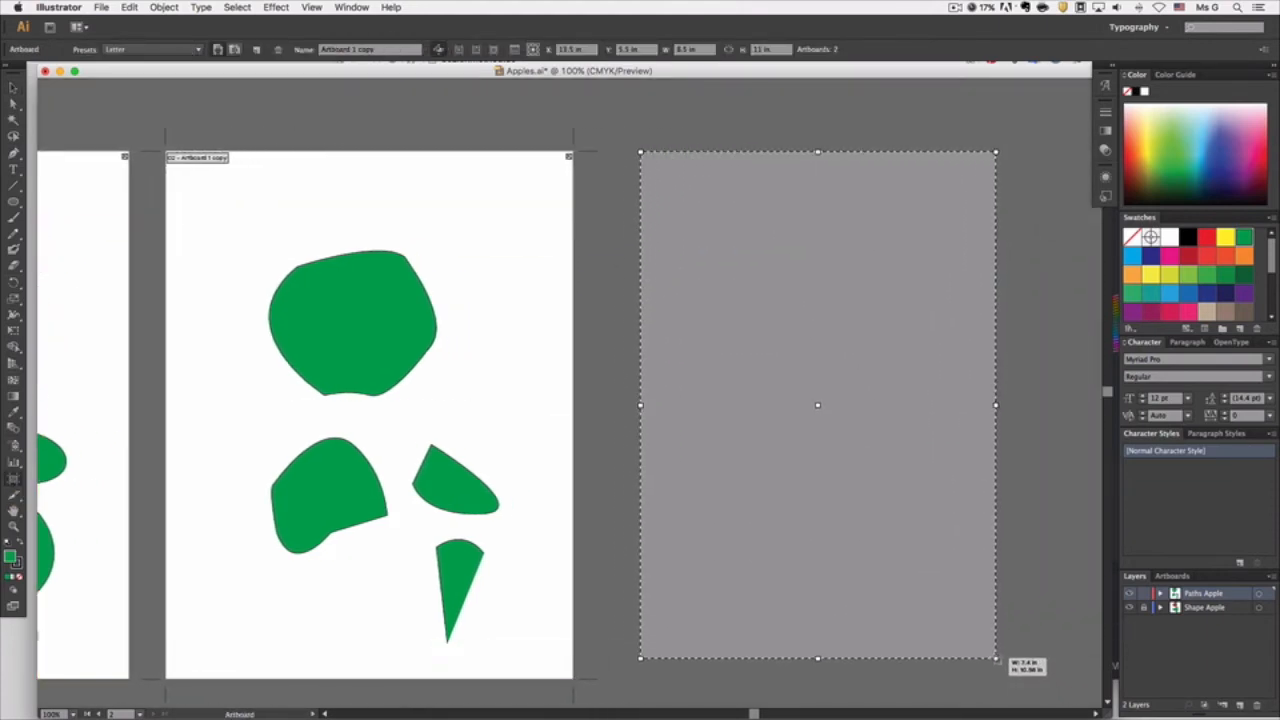
left_click(170, 52)
left_click(151, 110)
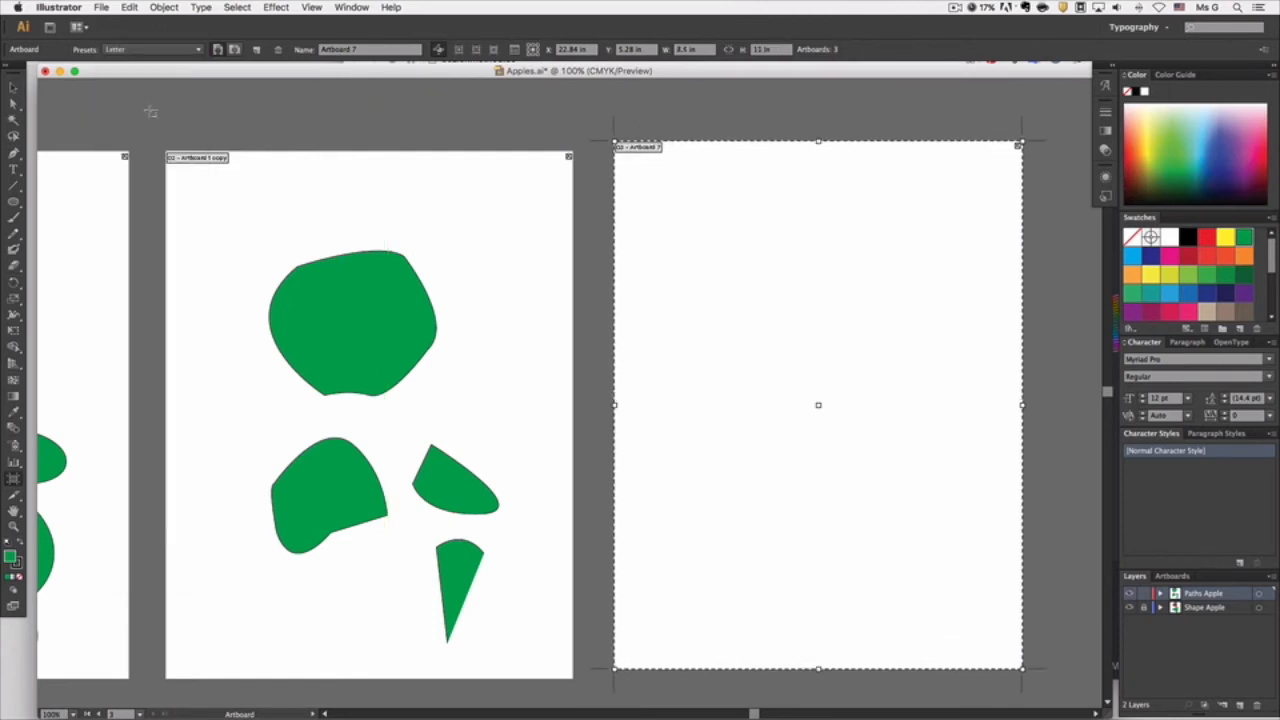
left_click_drag(694, 266, 699, 286)
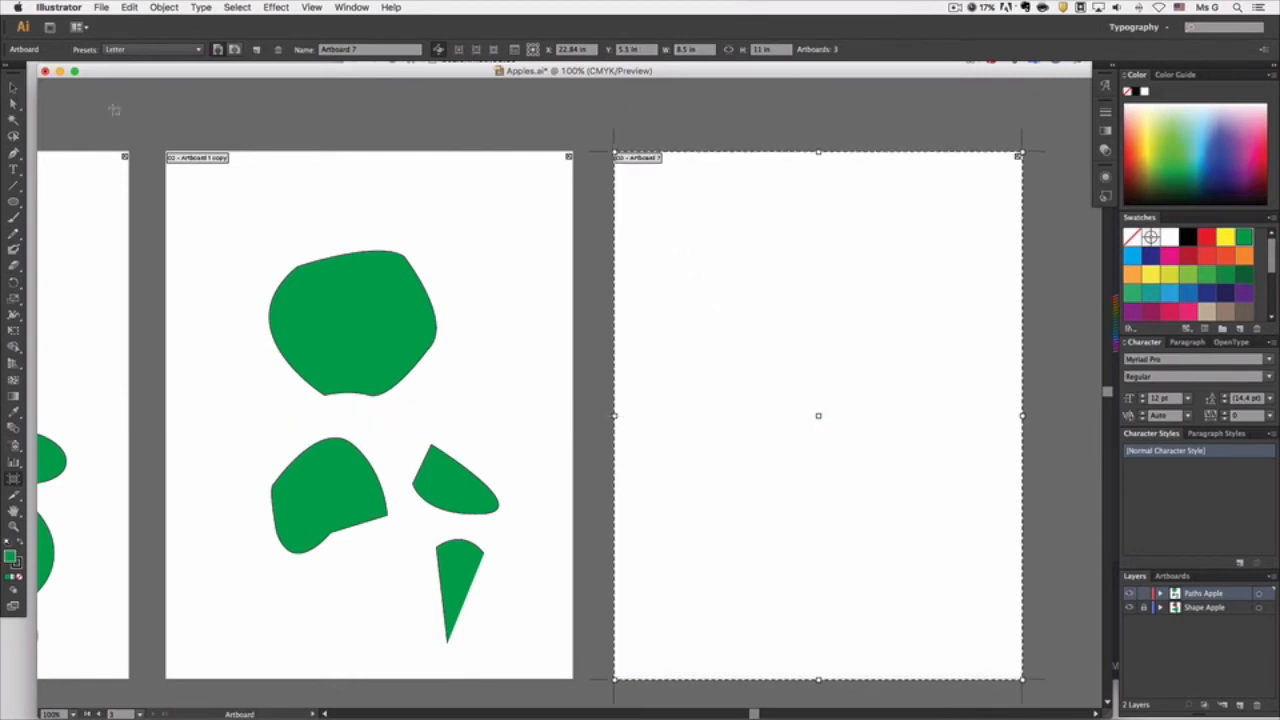
left_click(13, 88)
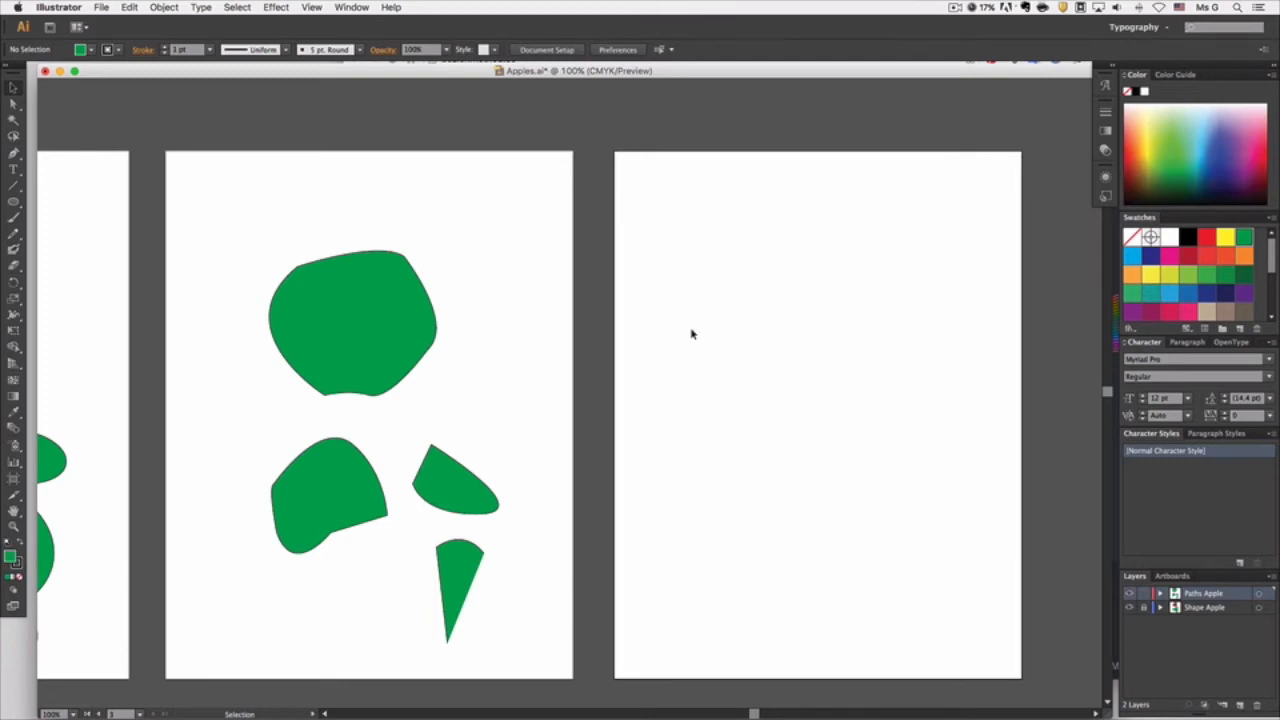
Step: Switch to Chrome and open the large preview of the red apple with one leaf in the Google Images results for apple
mouse_move(896, 715)
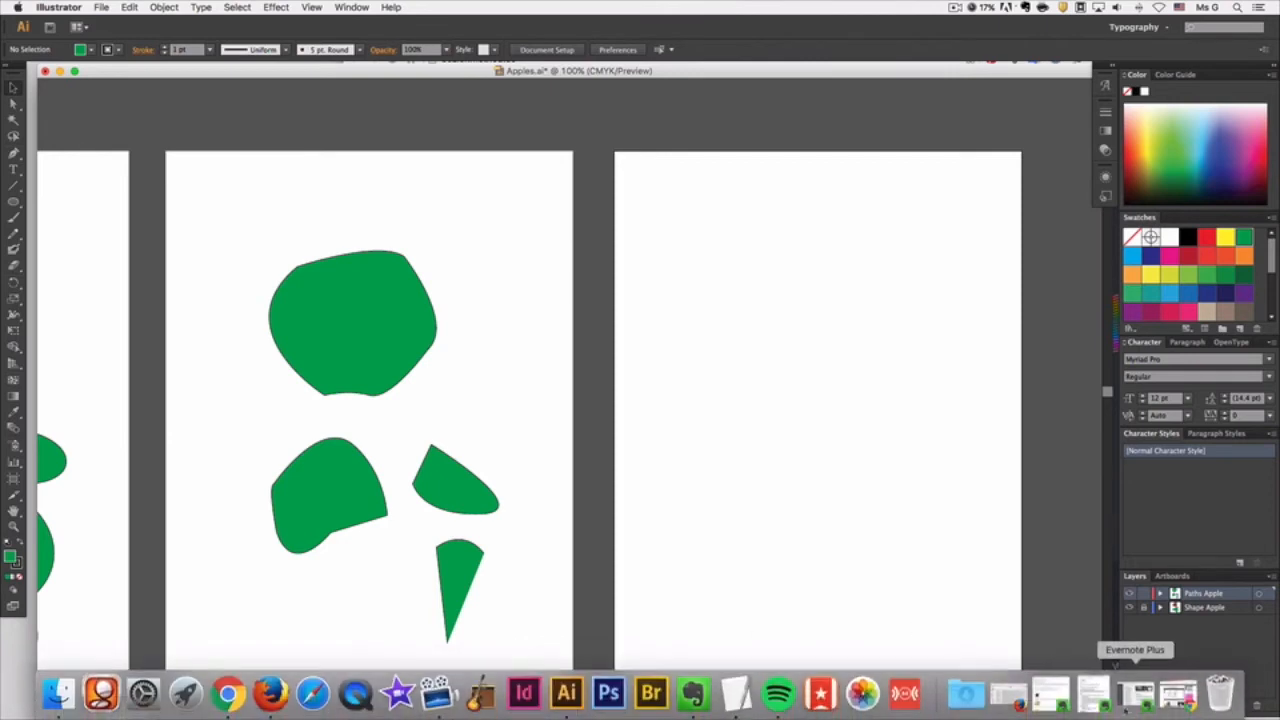
left_click_drag(861, 71, 855, 250)
left_click(560, 100)
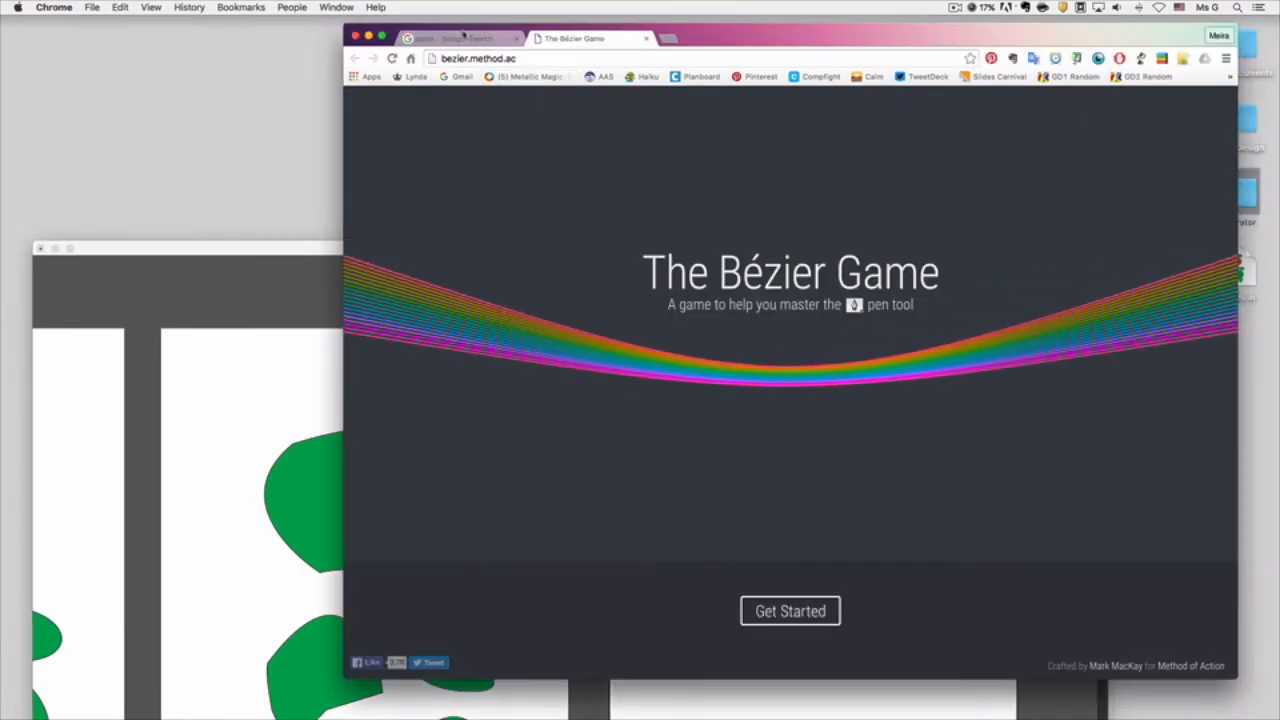
left_click(463, 37)
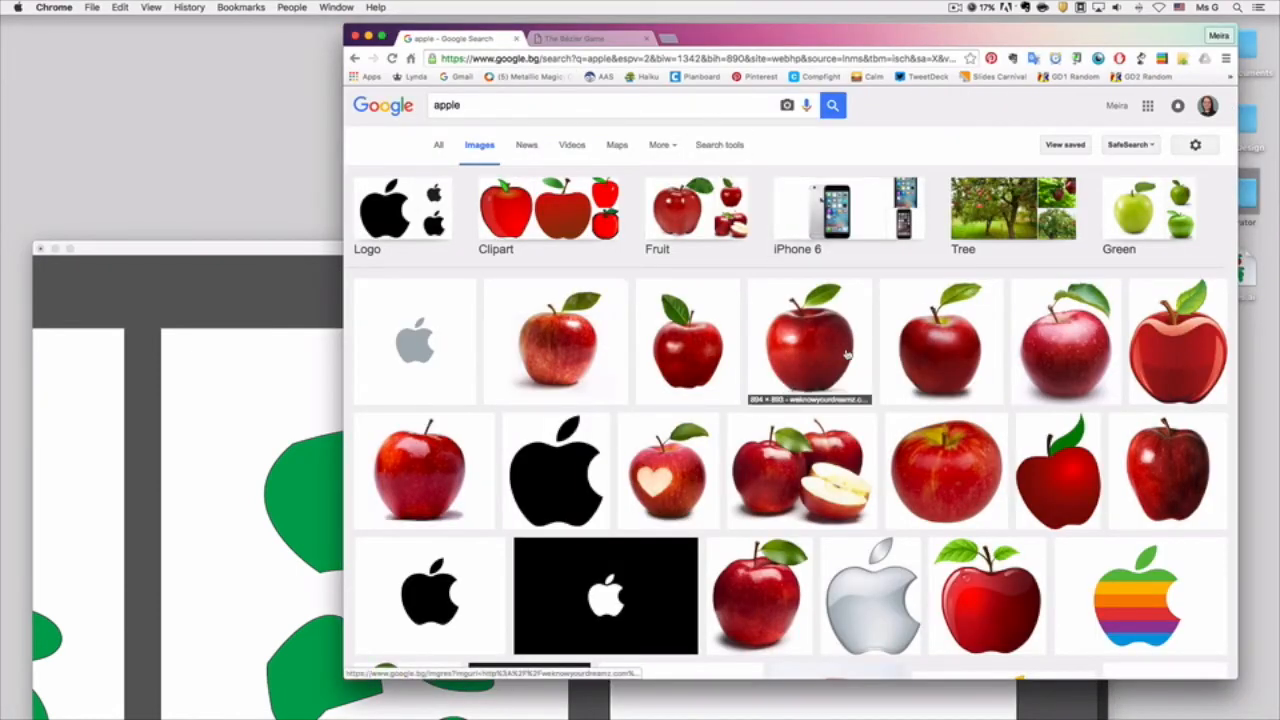
left_click(810, 336)
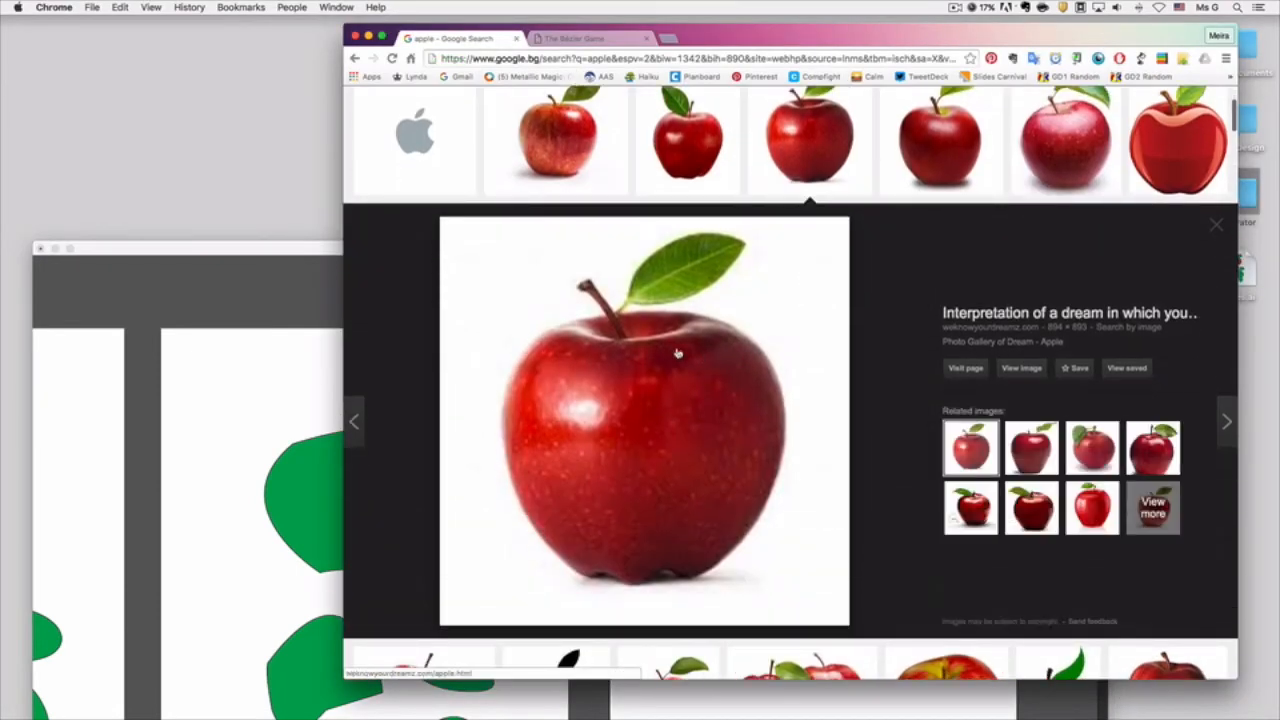
Step: Save the previewed apple image to the Desktop as apple.jpeg
right_click(604, 330)
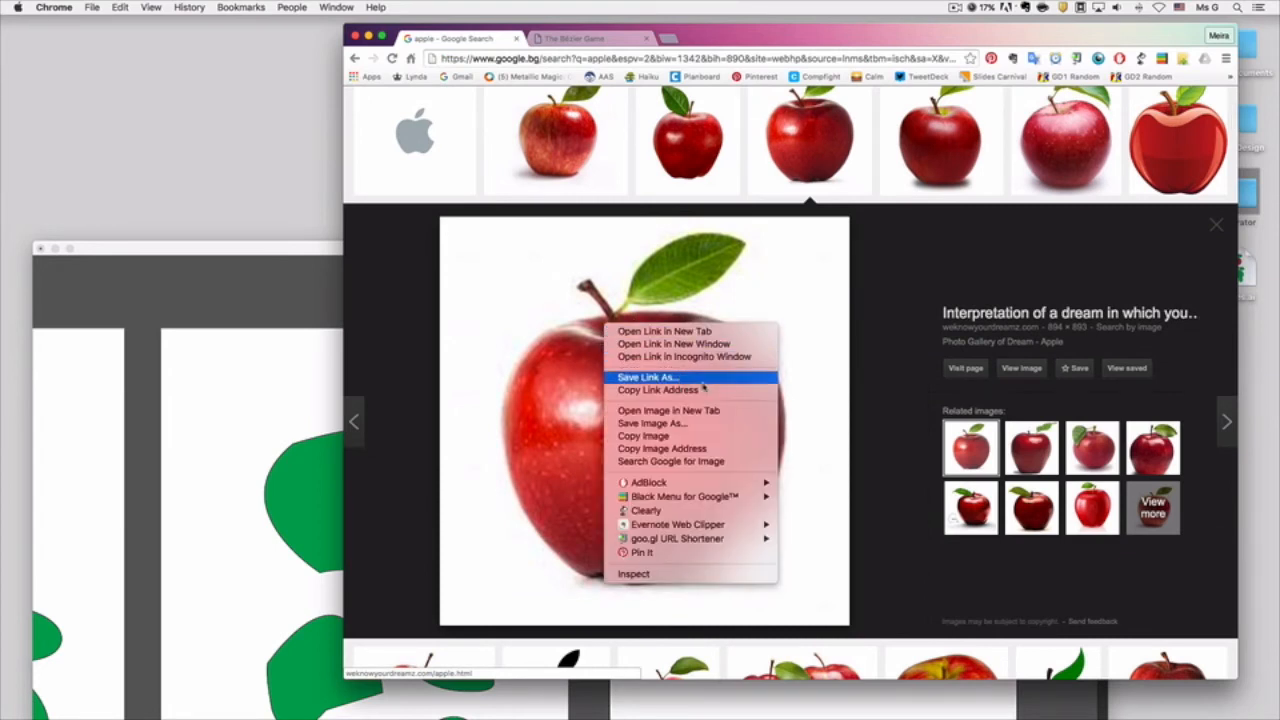
left_click(703, 423)
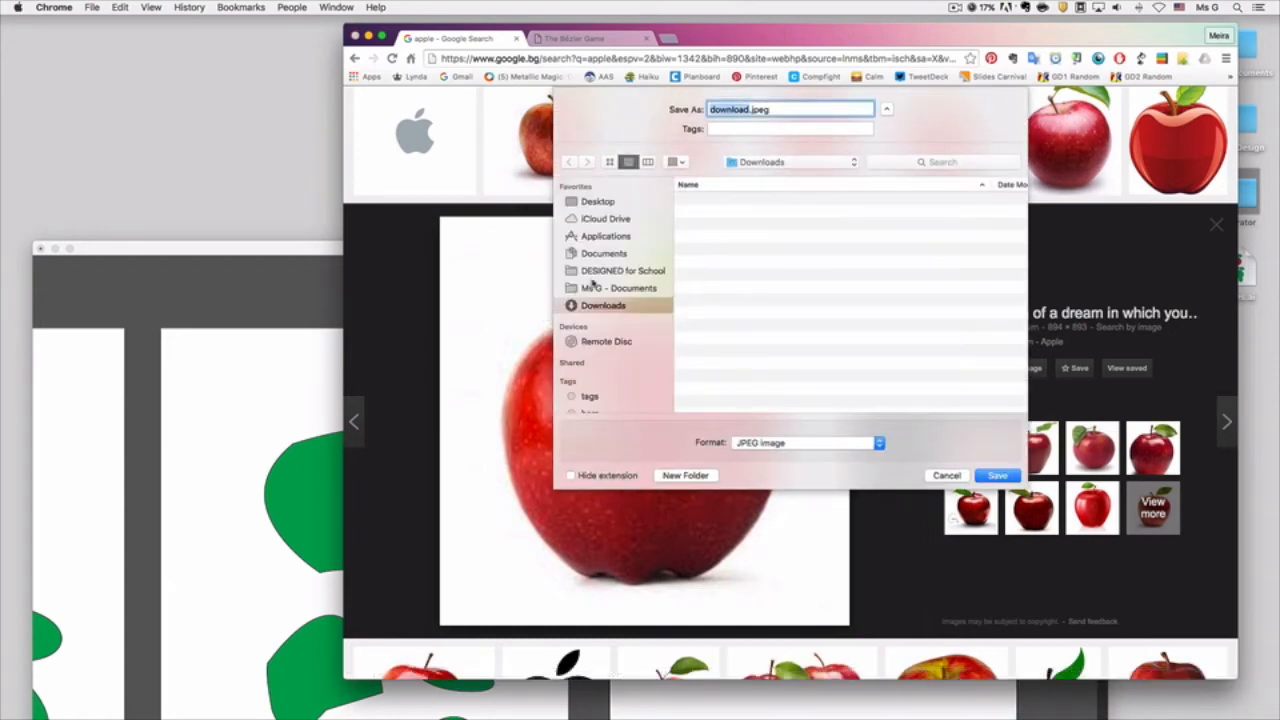
type("apple")
left_click(591, 204)
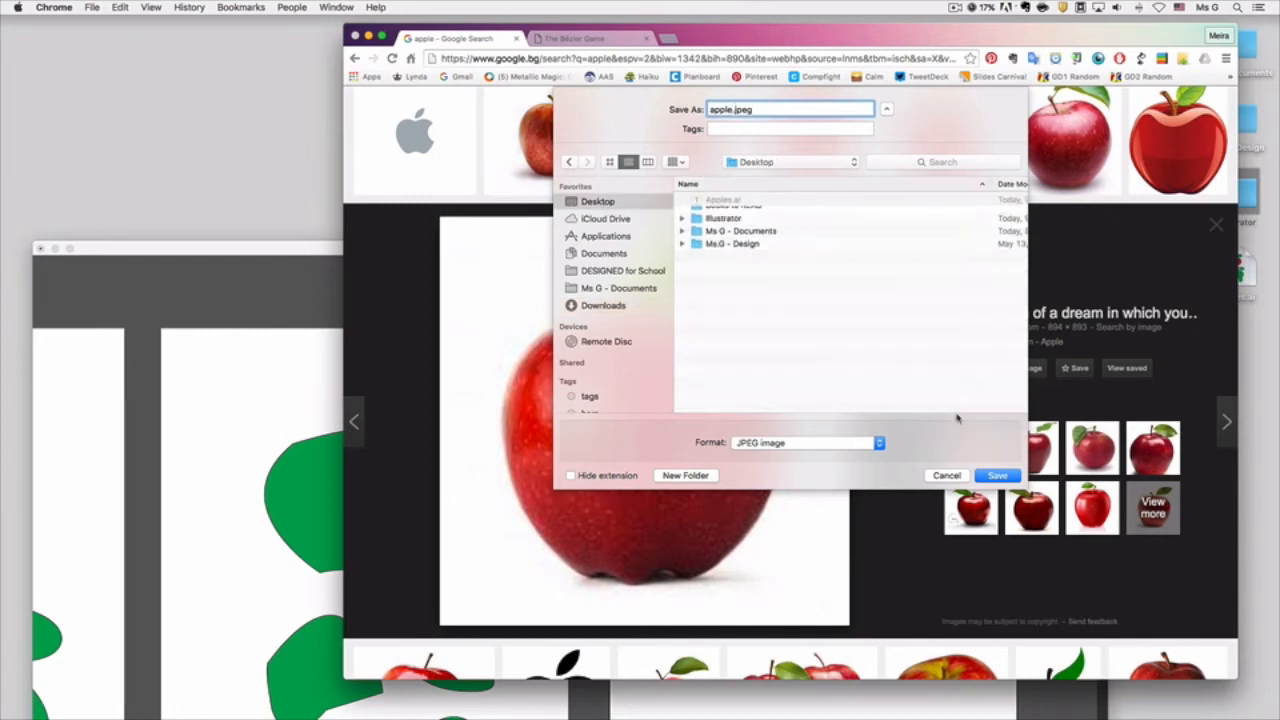
left_click(1000, 476)
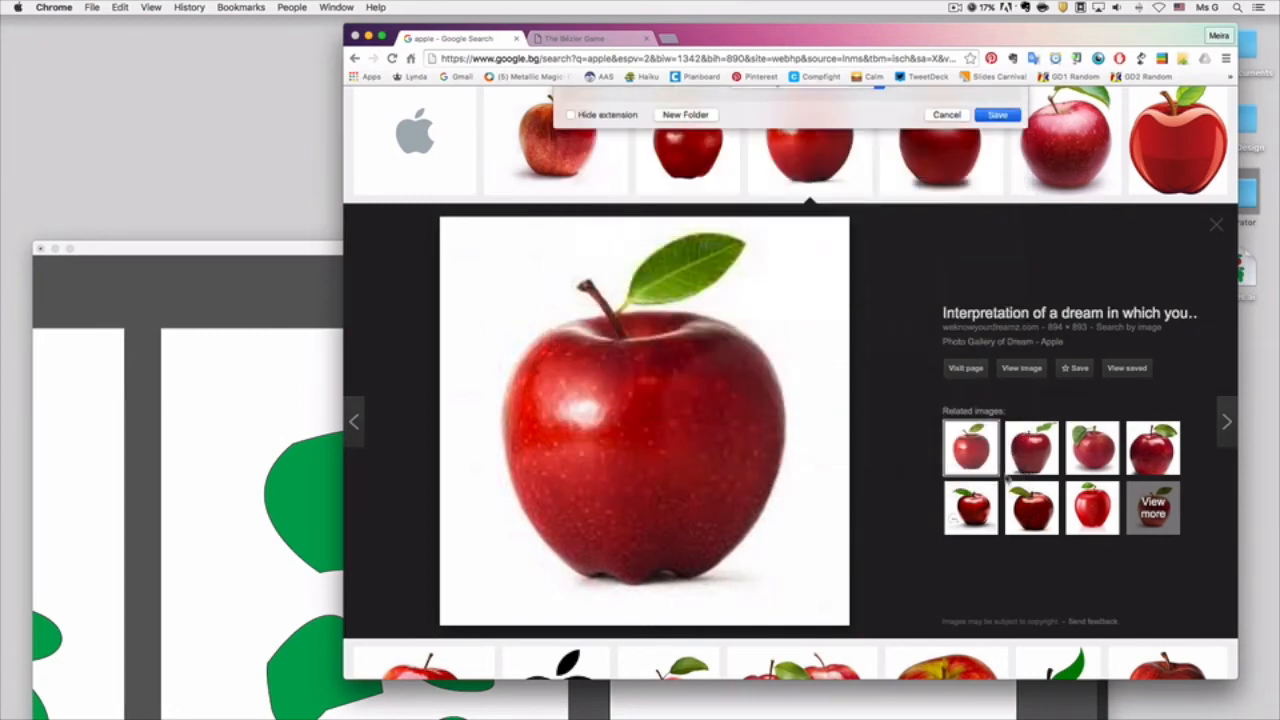
Step: Switch back to Illustrator, move the document window back up, and save Apples.ai
left_click(259, 349)
left_click_drag(337, 252, 323, 75)
key("super")
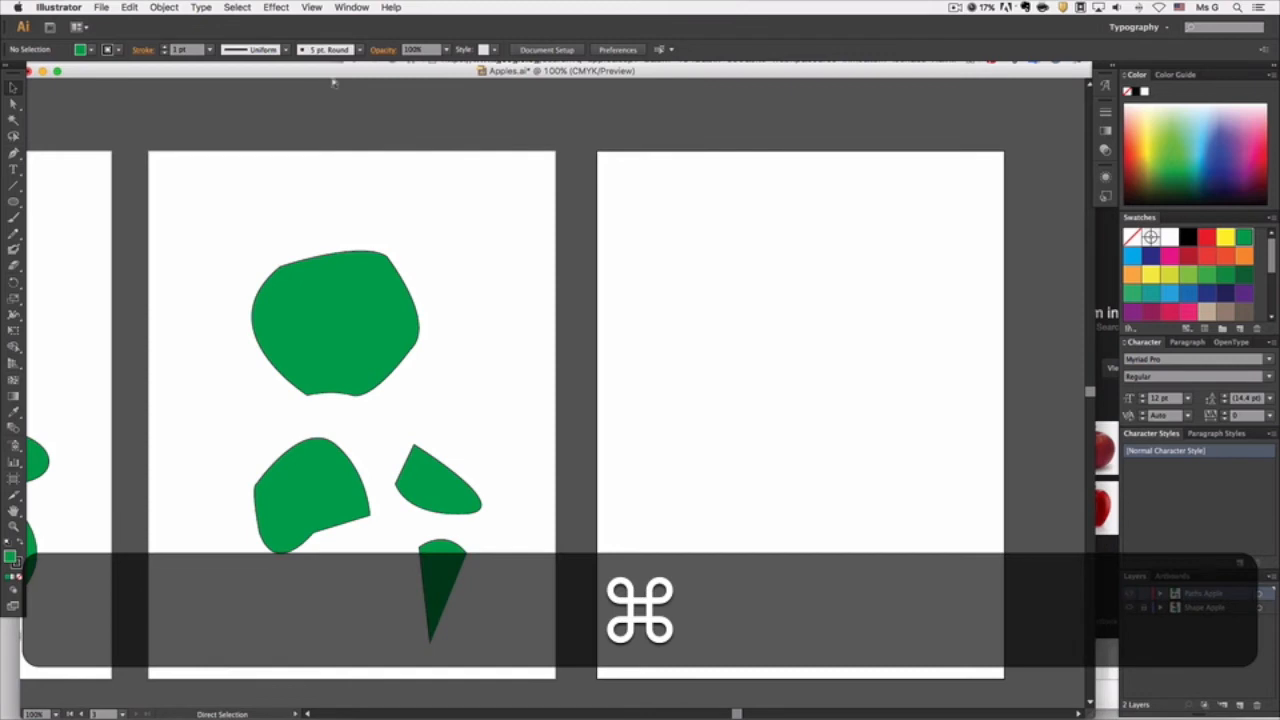
key("super+s")
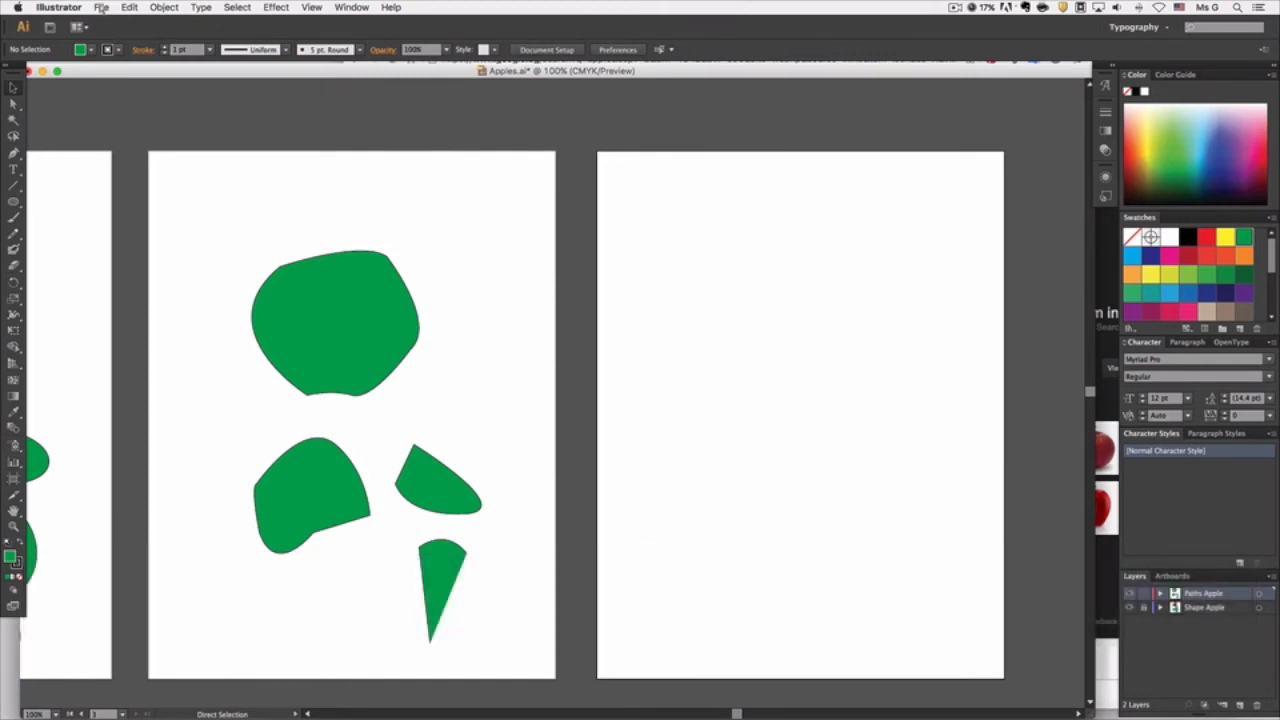
Step: Place apple.jpeg from the Desktop in the upper part of the third artboard
left_click(101, 7)
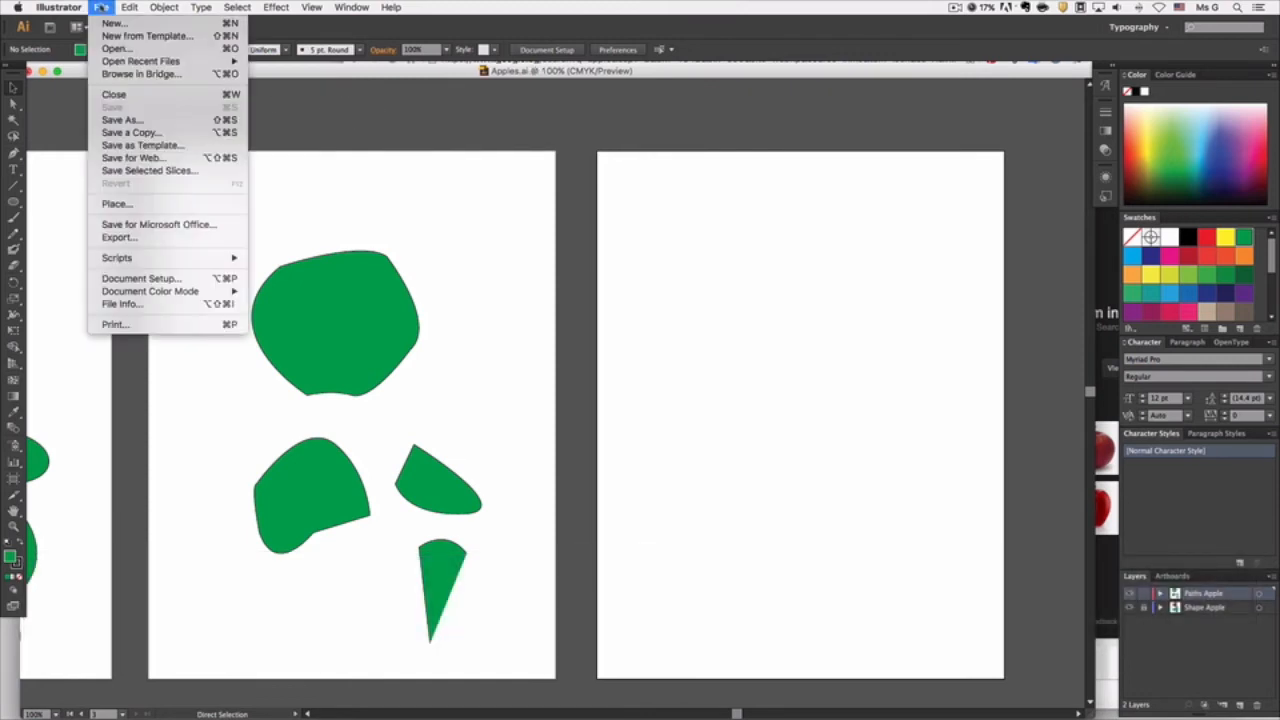
left_click(124, 205)
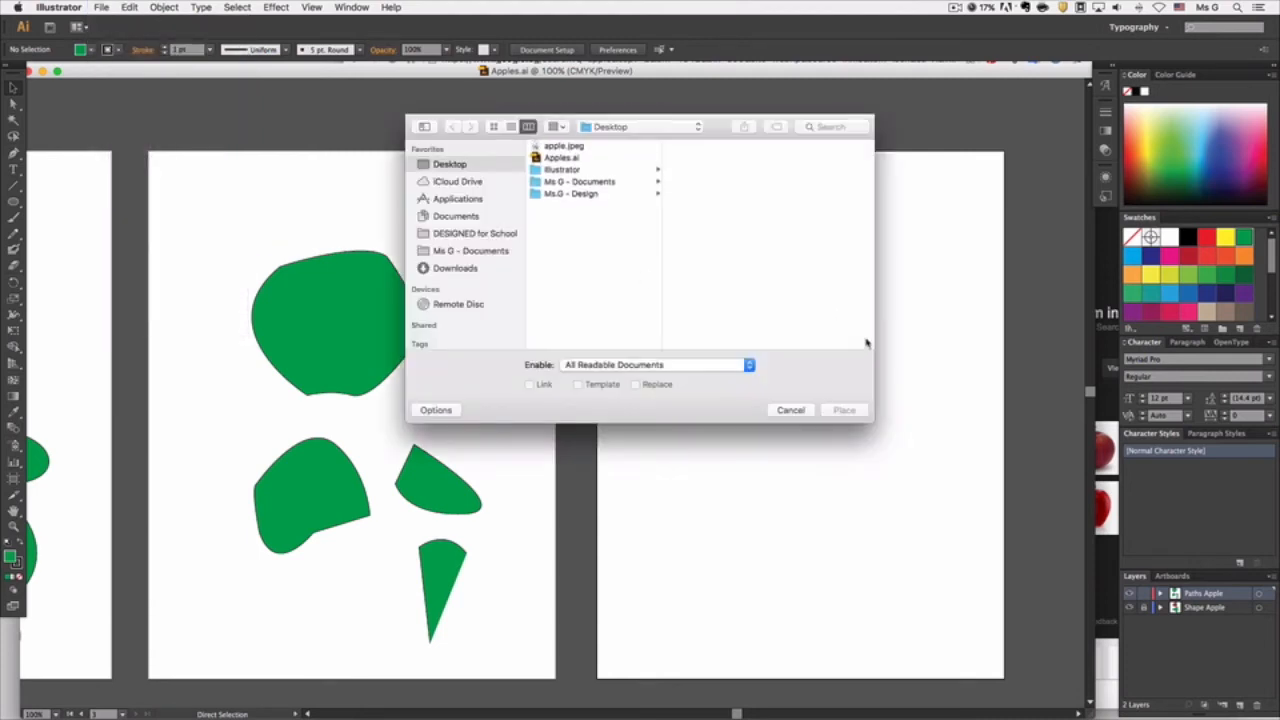
left_click(560, 147)
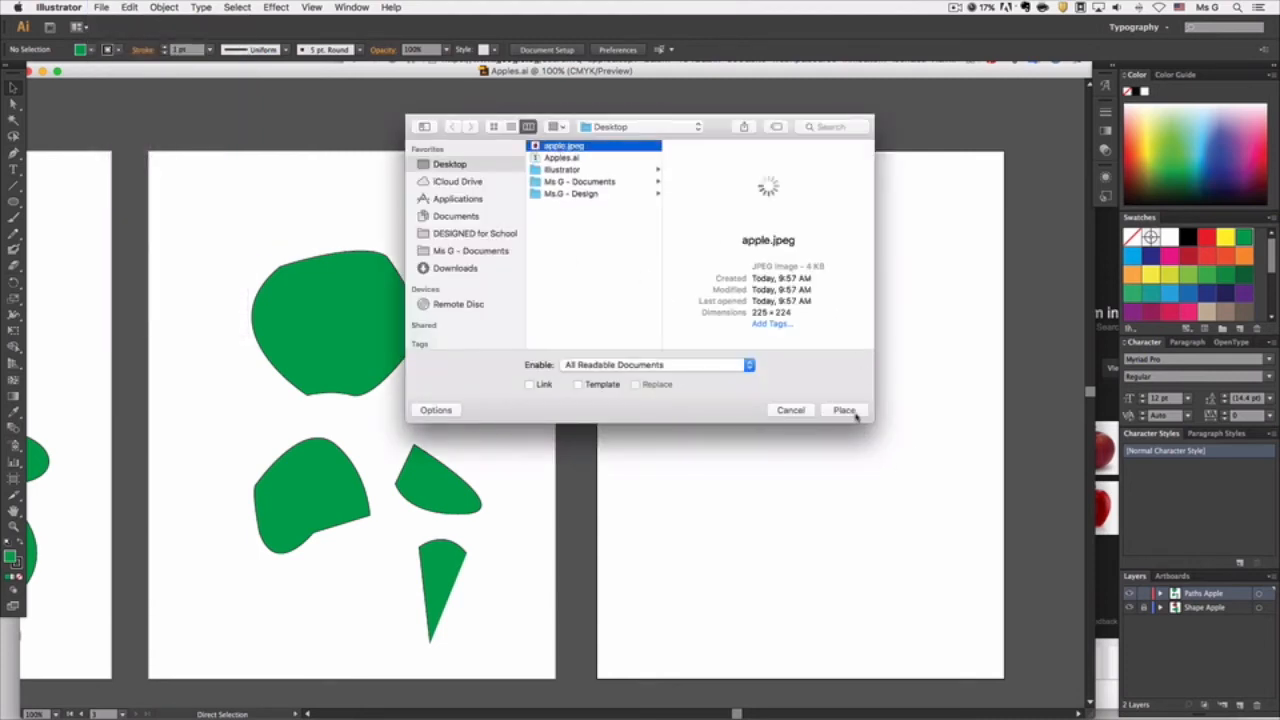
left_click(845, 410)
left_click_drag(605, 377, 735, 262)
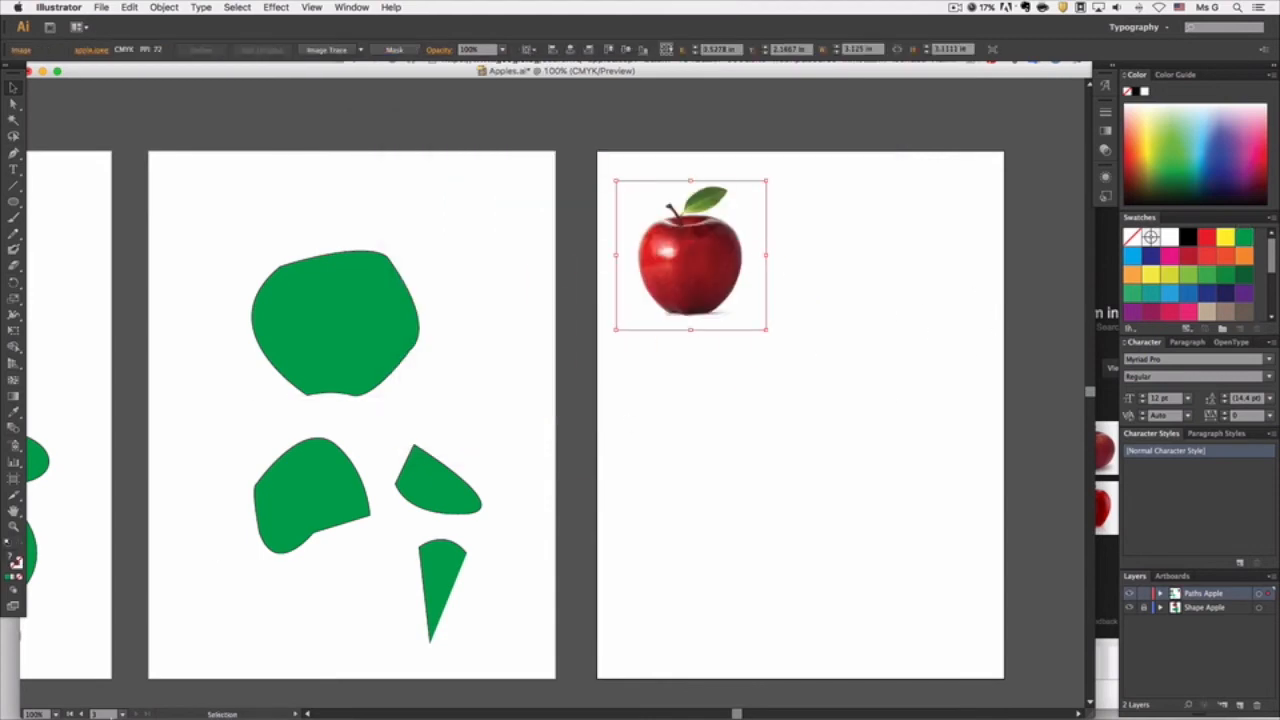
Step: Add a second copy of apple.jpeg to the third artboard straight from the Desktop folder in Finder, below the first one
left_click(59, 697)
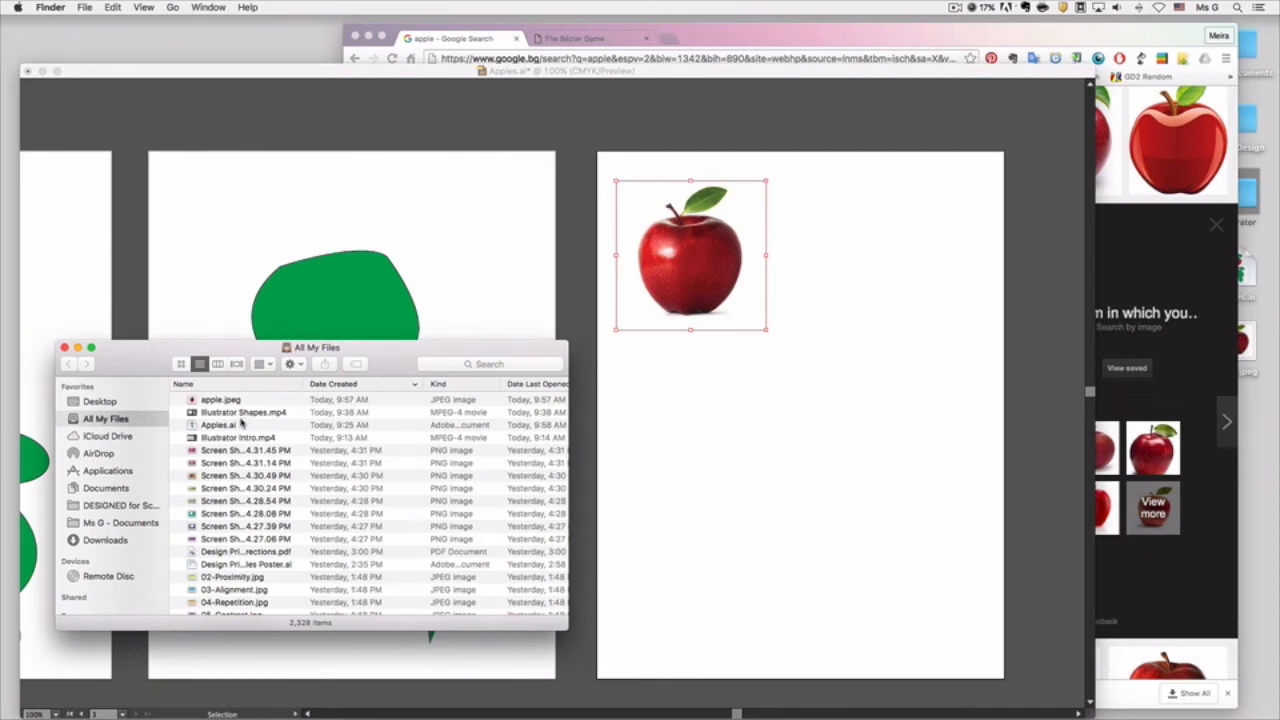
left_click(100, 401)
left_click_drag(147, 355, 1073, 418)
left_click_drag(1143, 521, 811, 452)
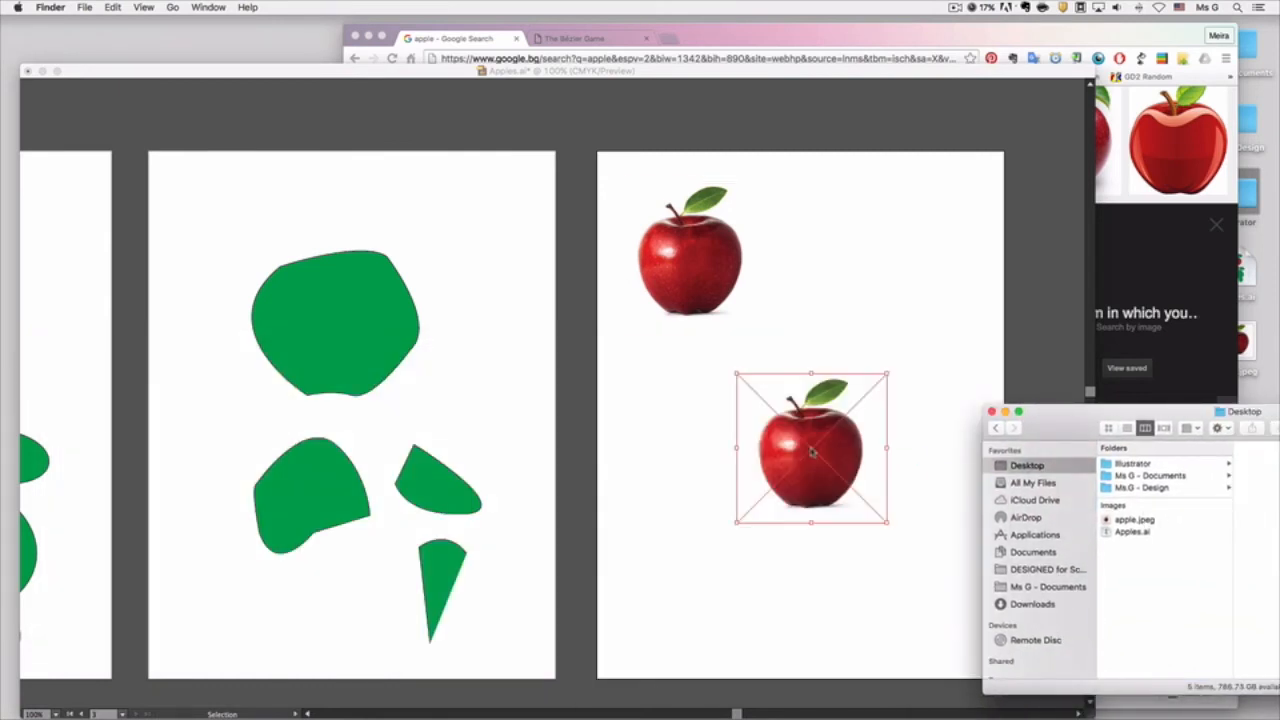
left_click(800, 478)
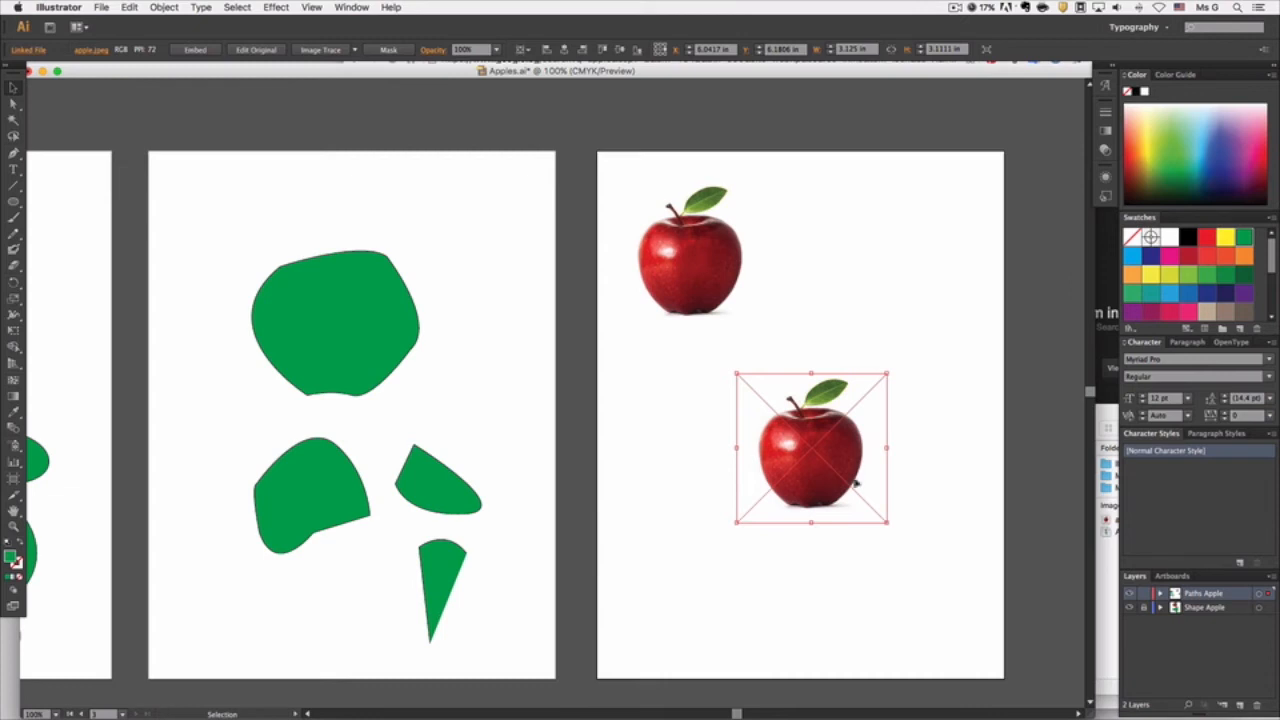
left_click(1106, 548)
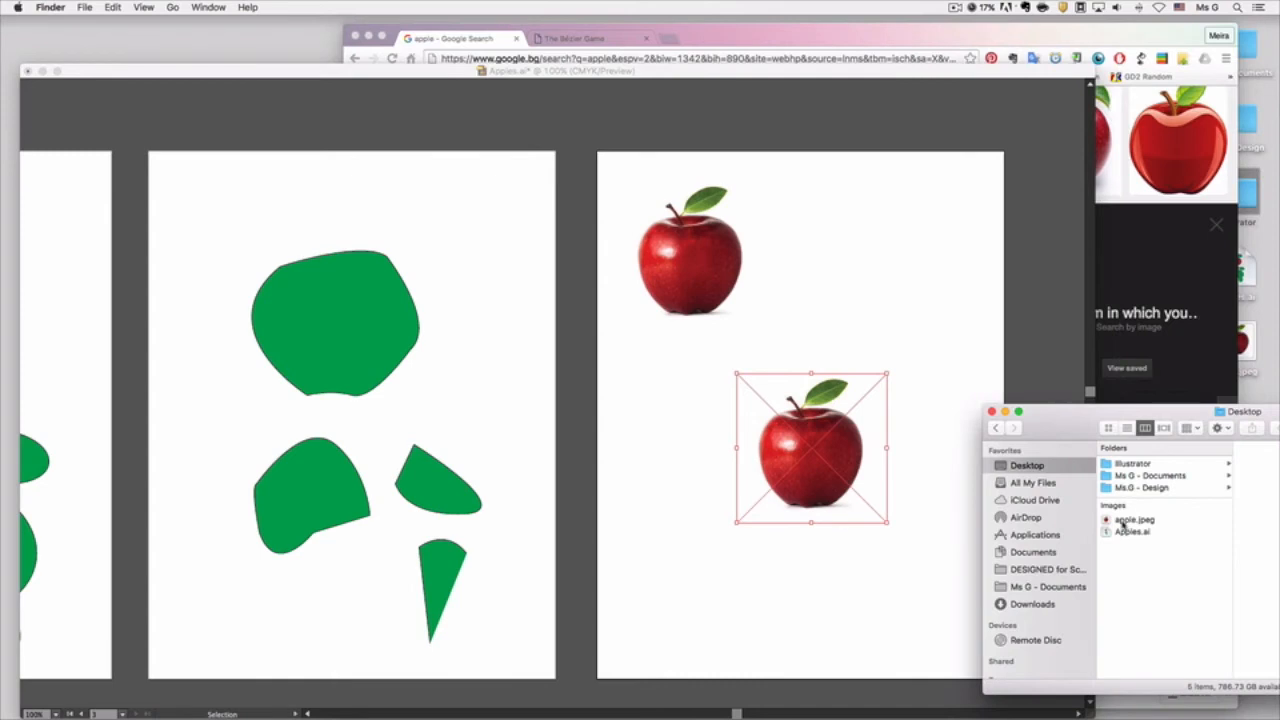
left_click(918, 618)
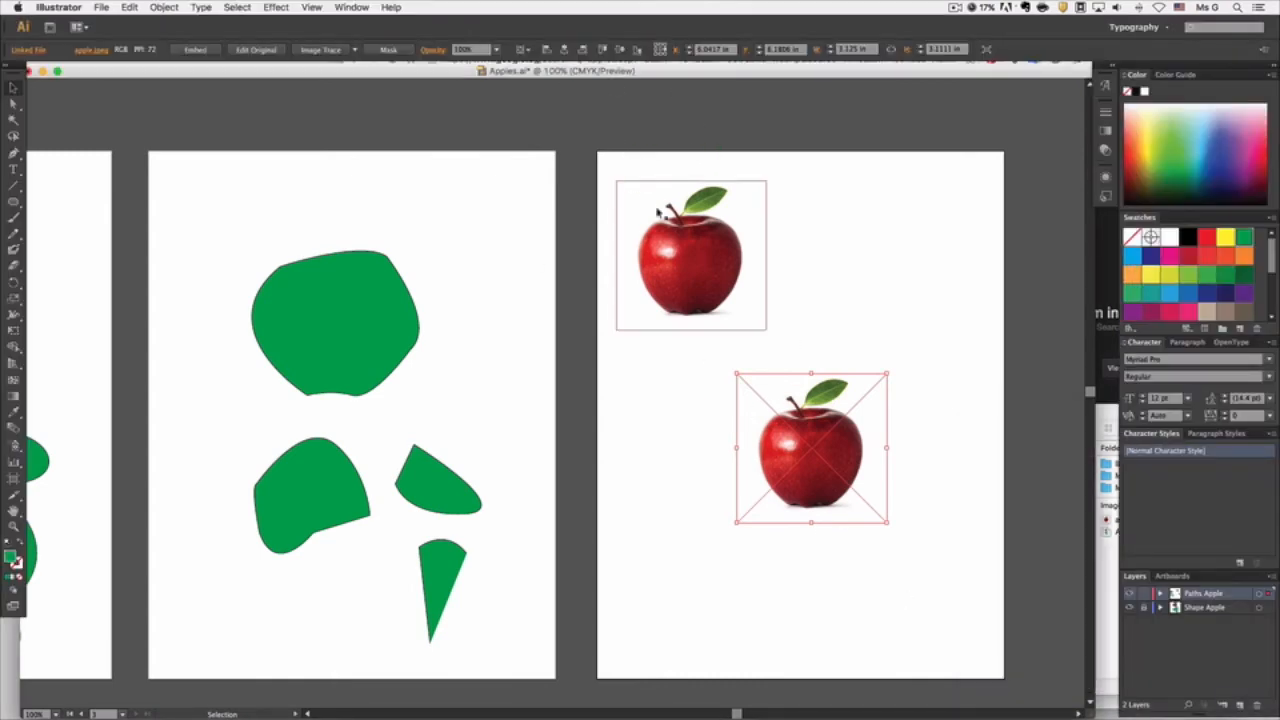
Step: Delete the lower linked apple copy and move the remaining apple image to the middle of the third artboard
left_click(684, 257)
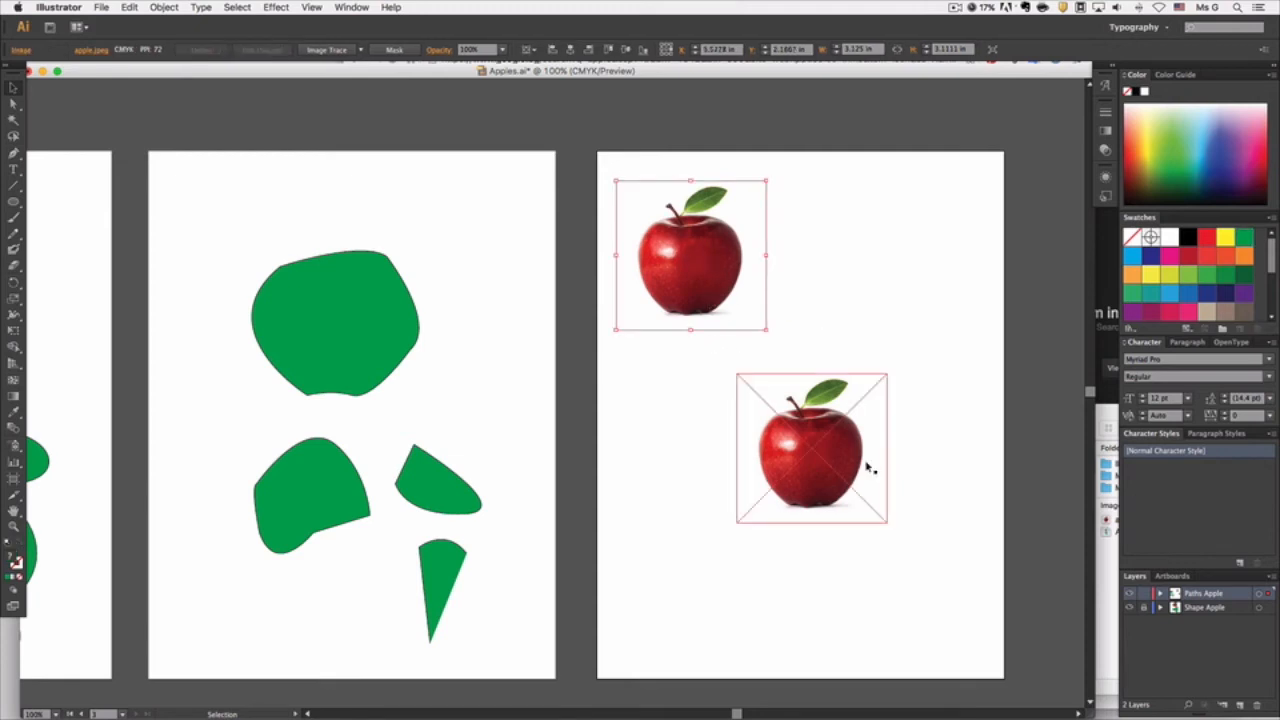
left_click(830, 455)
key("BackSpace")
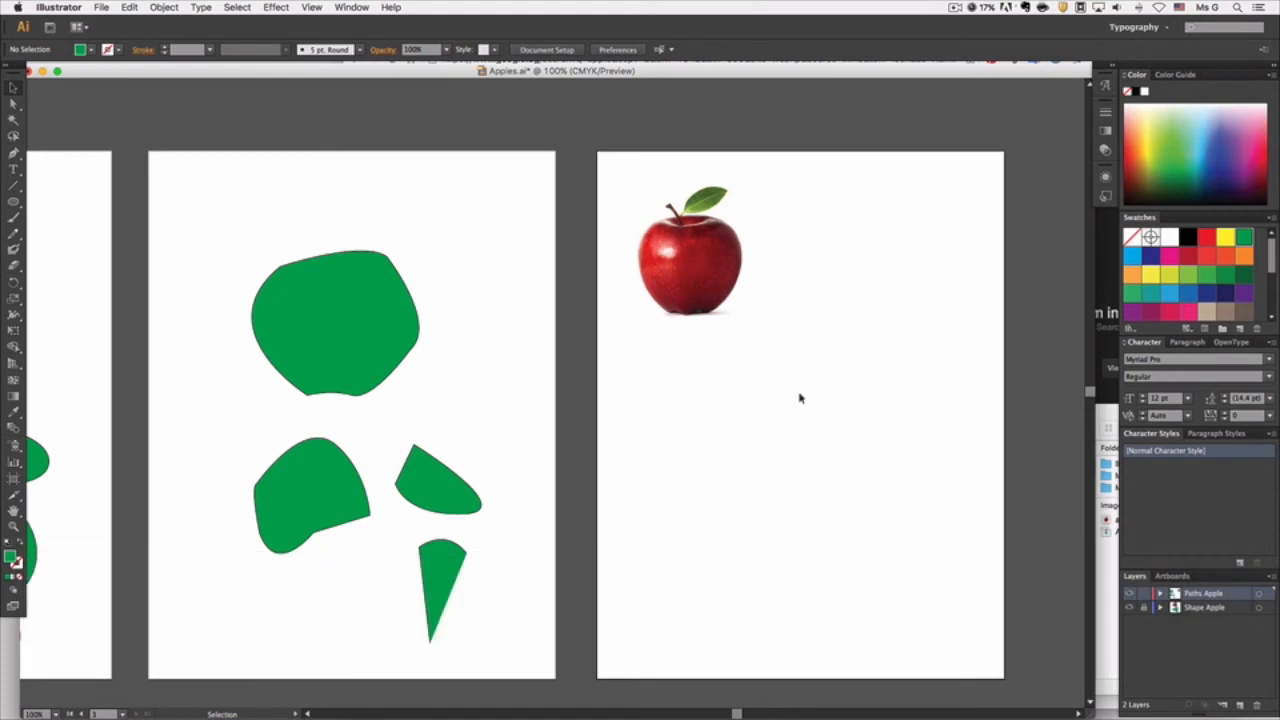
left_click(697, 322)
left_click_drag(716, 274, 828, 402)
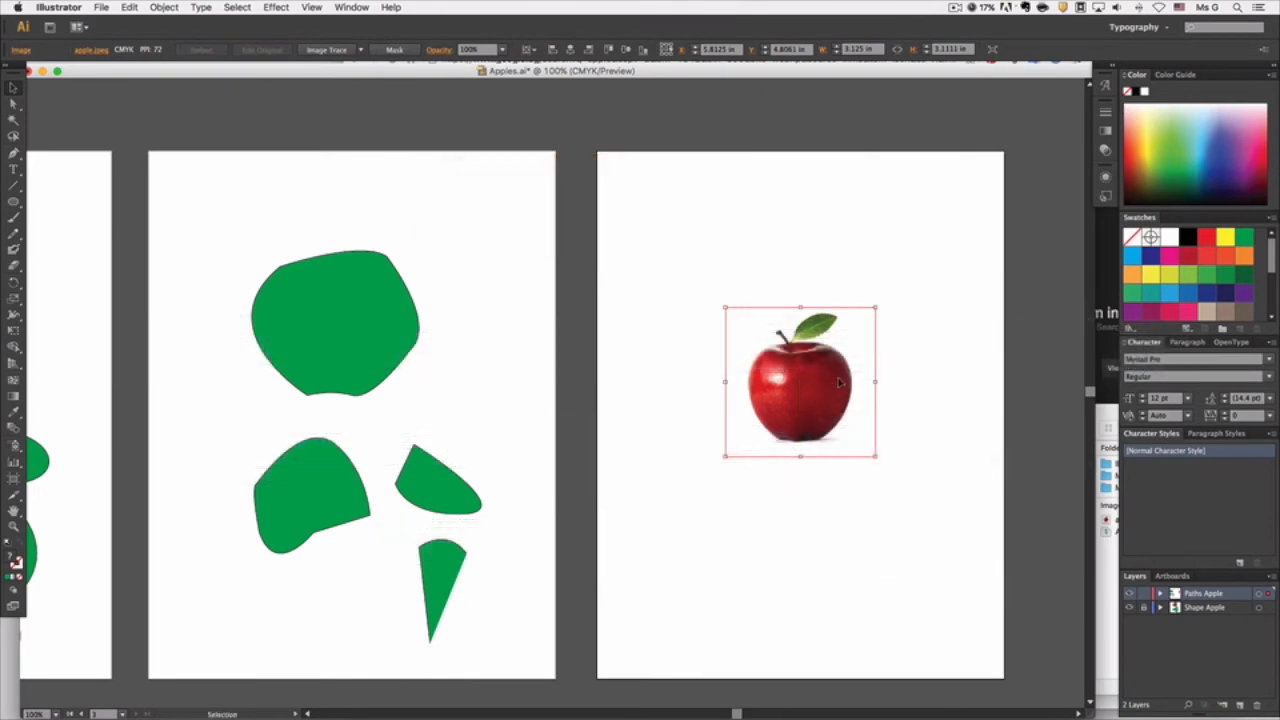
Step: Create a new layer named Paths to Apple and lock the Paths Apple layer
left_click(1240, 707)
double_click(1197, 594)
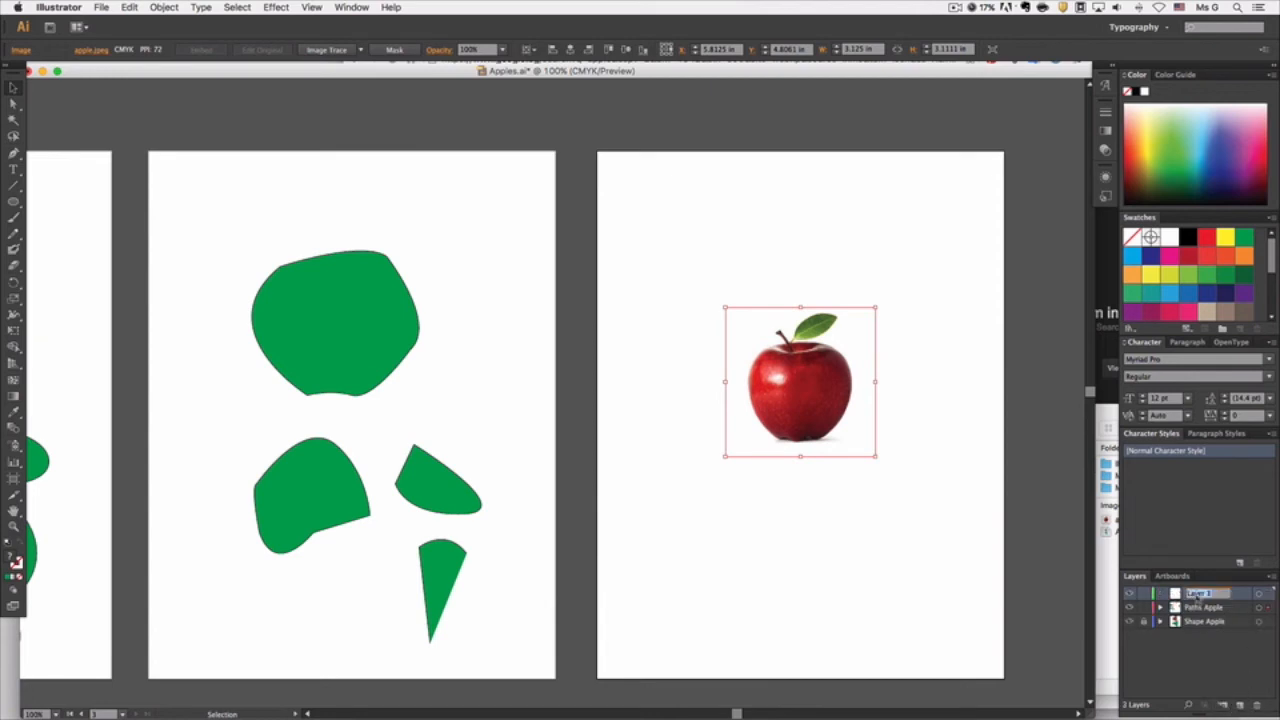
type("Paths Apple")
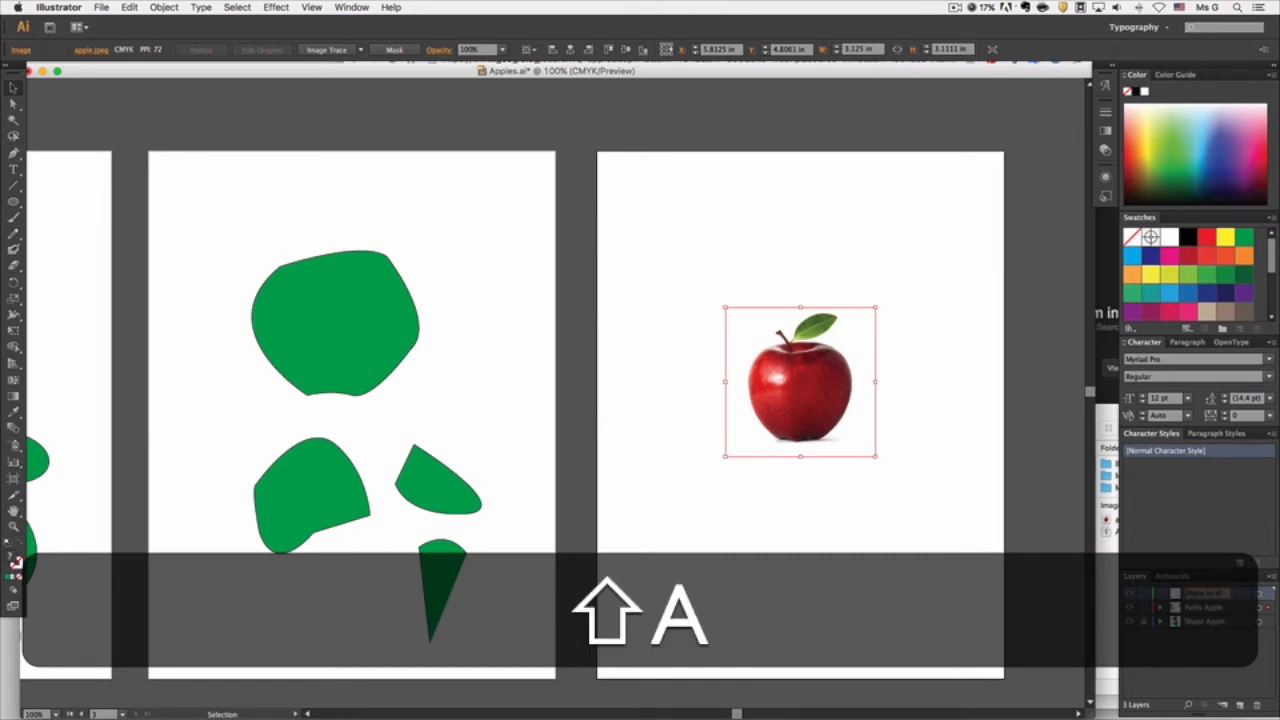
left_click(1203, 657)
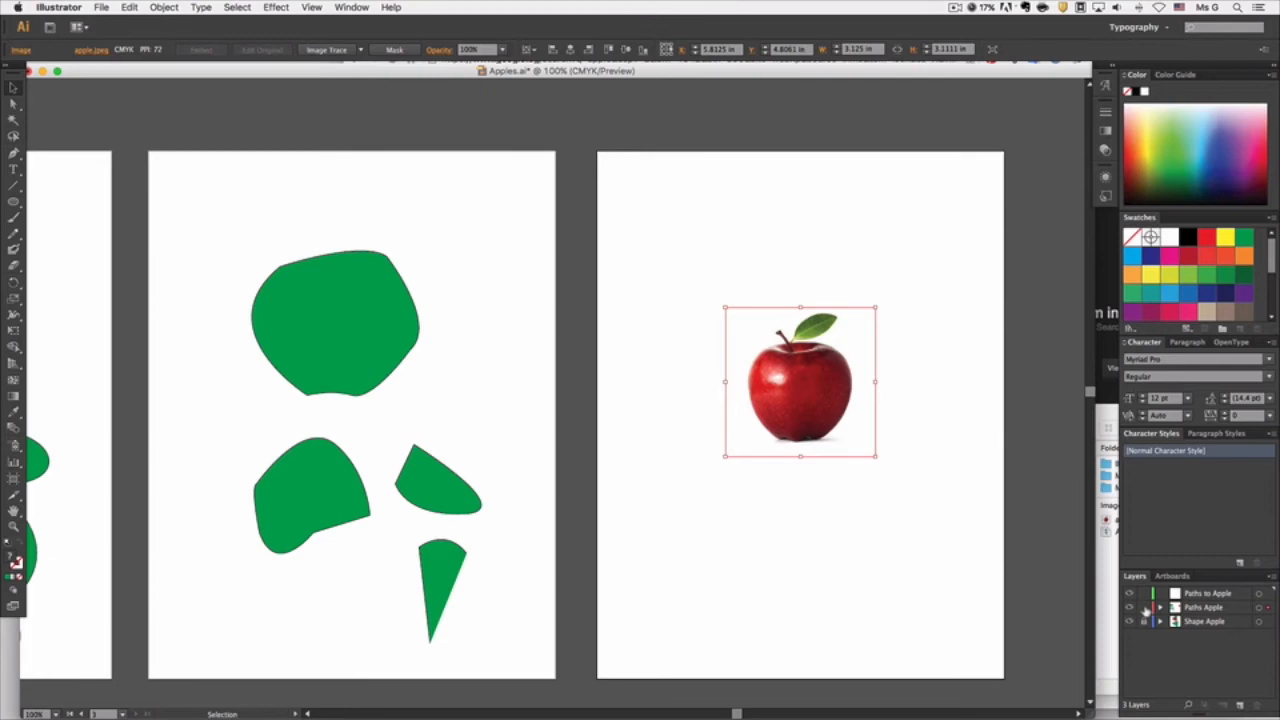
left_click(1144, 607)
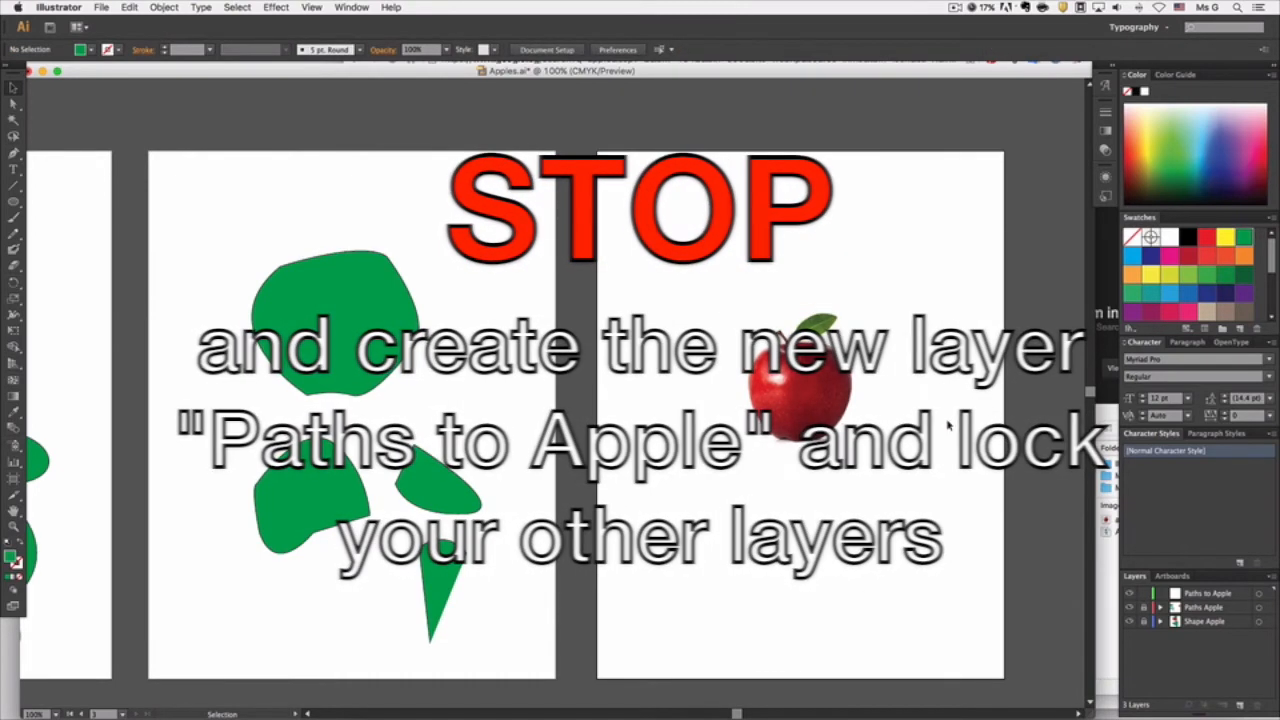
Step: Enlarge the apple image proportionally until it nearly fills the third artboard's width, centre it there, and deselect it
left_click(855, 405)
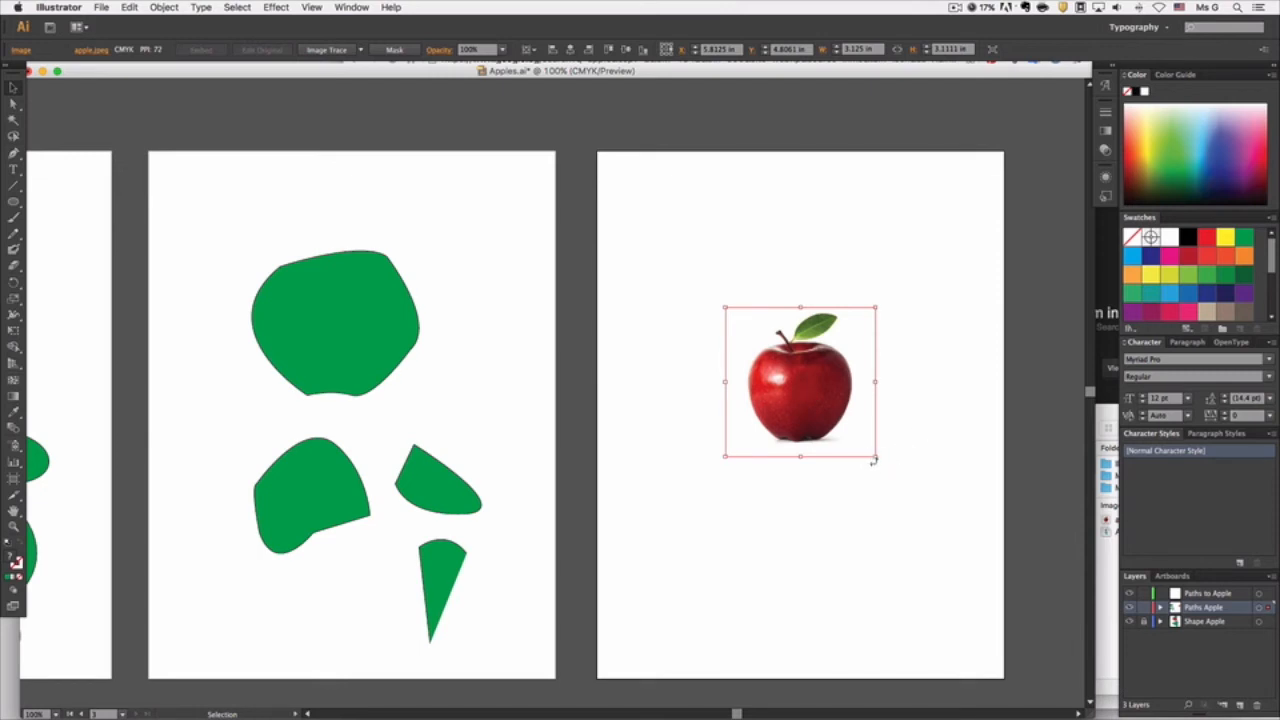
left_click_drag(874, 455, 978, 560)
left_click_drag(922, 452, 851, 350)
left_click_drag(914, 457, 942, 551)
left_click_drag(838, 363, 816, 388)
left_click(931, 604)
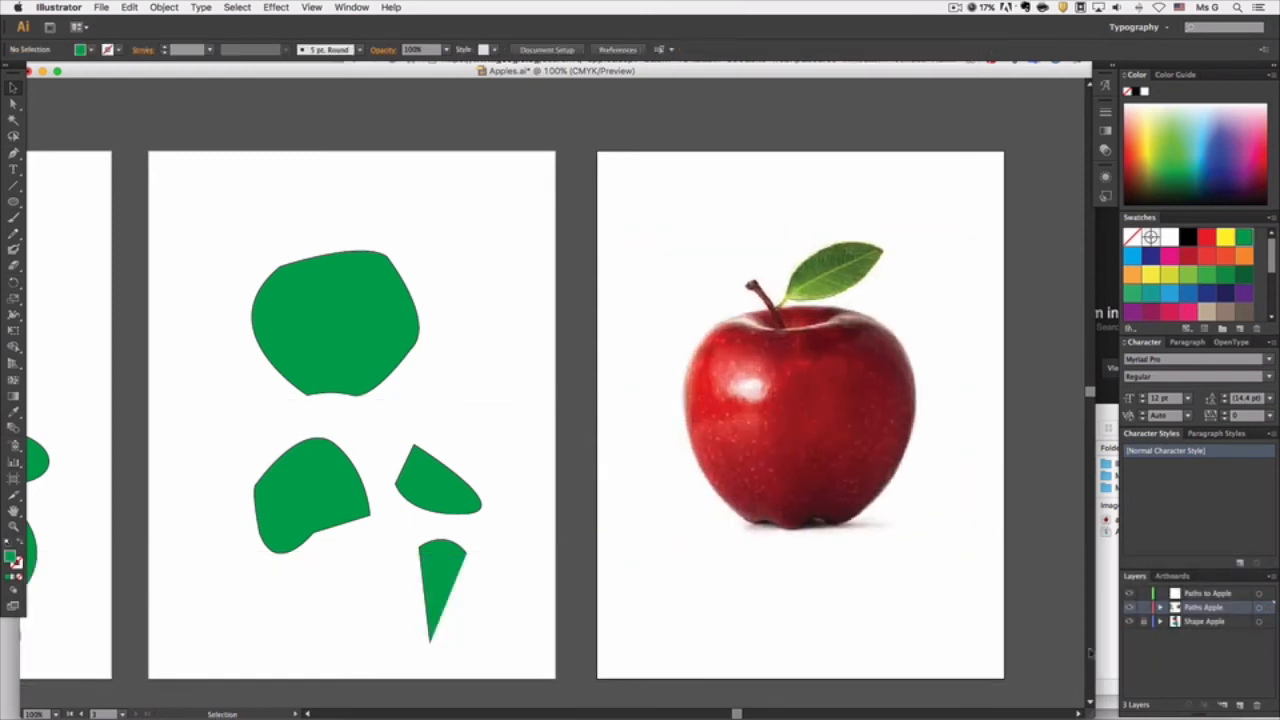
Step: Expand the Paths Apple layer and move the apple image from it into the Paths to Apple layer
left_click(1161, 608)
left_click_drag(1195, 626, 1166, 611)
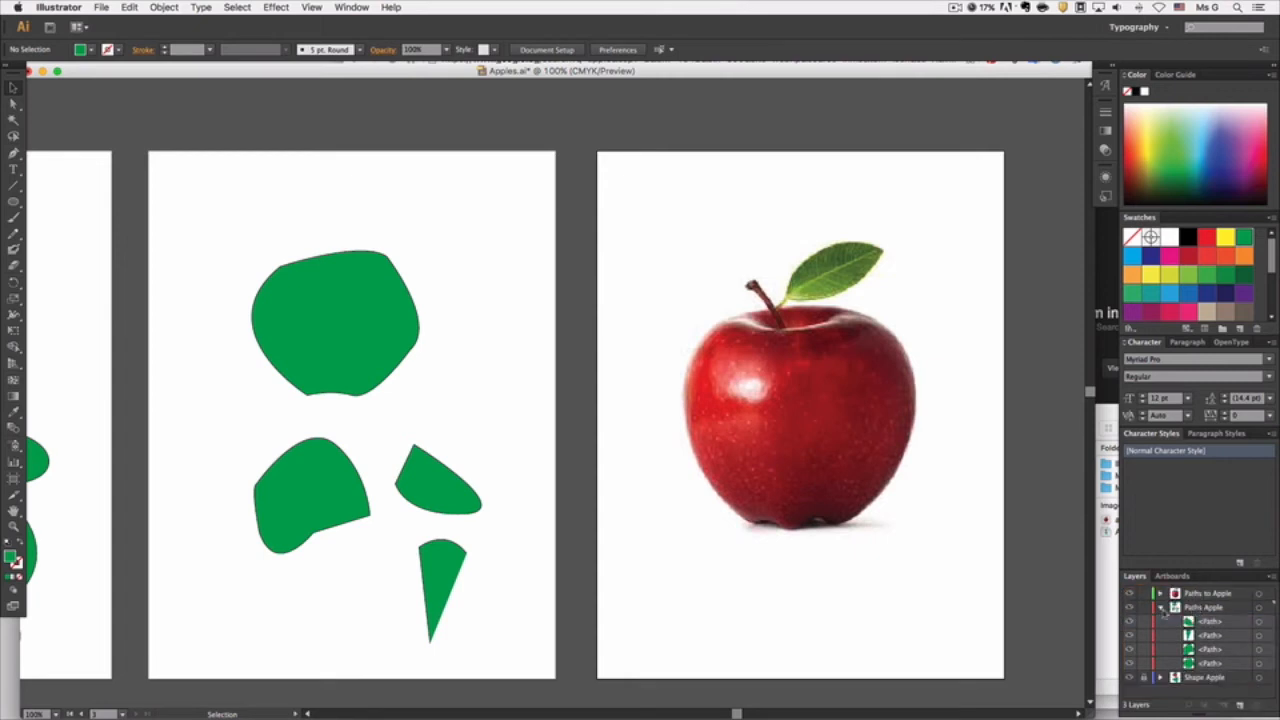
Step: Move the apple image back into the Paths Apple layer, lock that layer, and make Paths to Apple the active layer
left_click(1160, 607)
left_click(1160, 593)
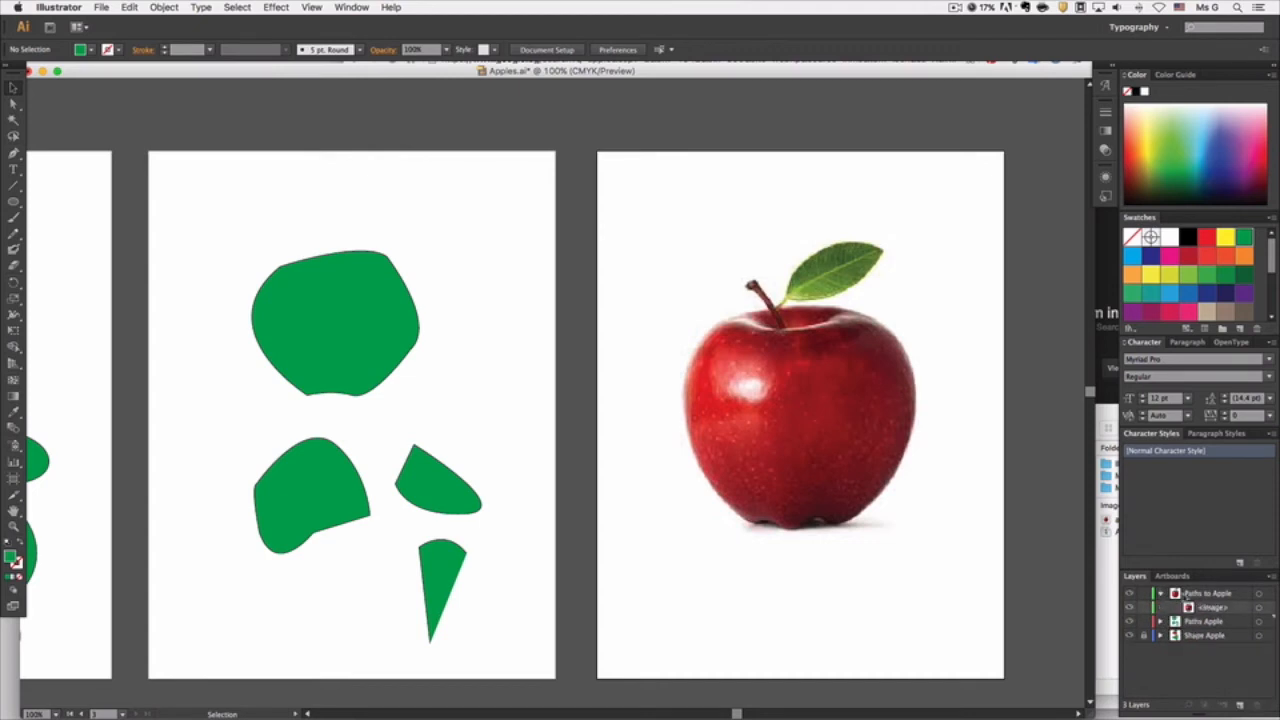
left_click_drag(1191, 612, 1180, 621)
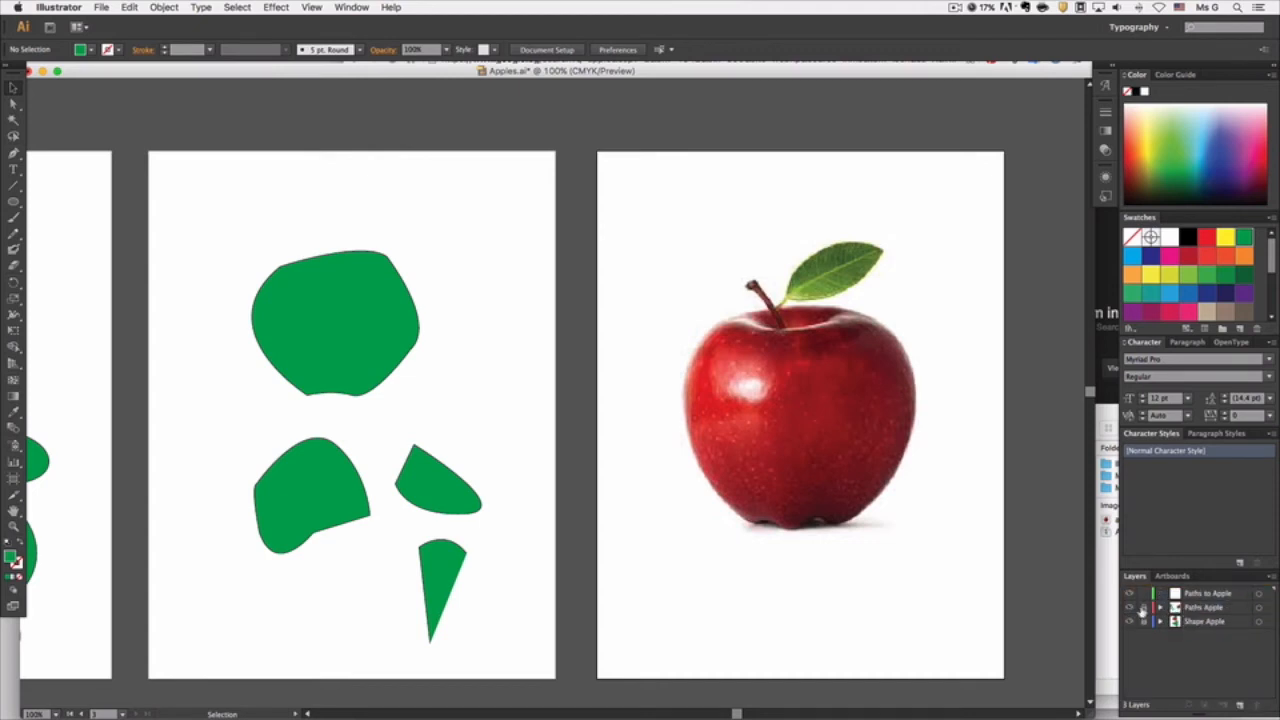
left_click(1207, 595)
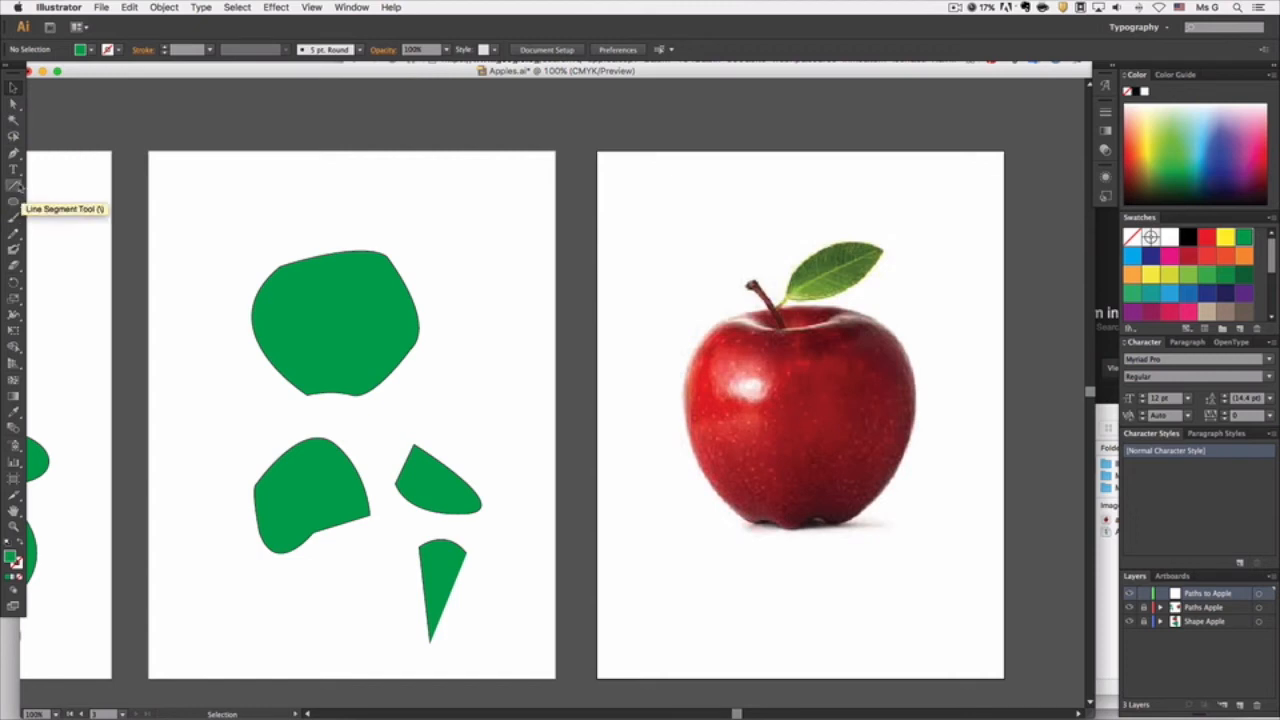
Step: Swap fill and stroke for an unfilled green outline, and trace the apple's left side and top with the Pen tool
left_click(14, 154)
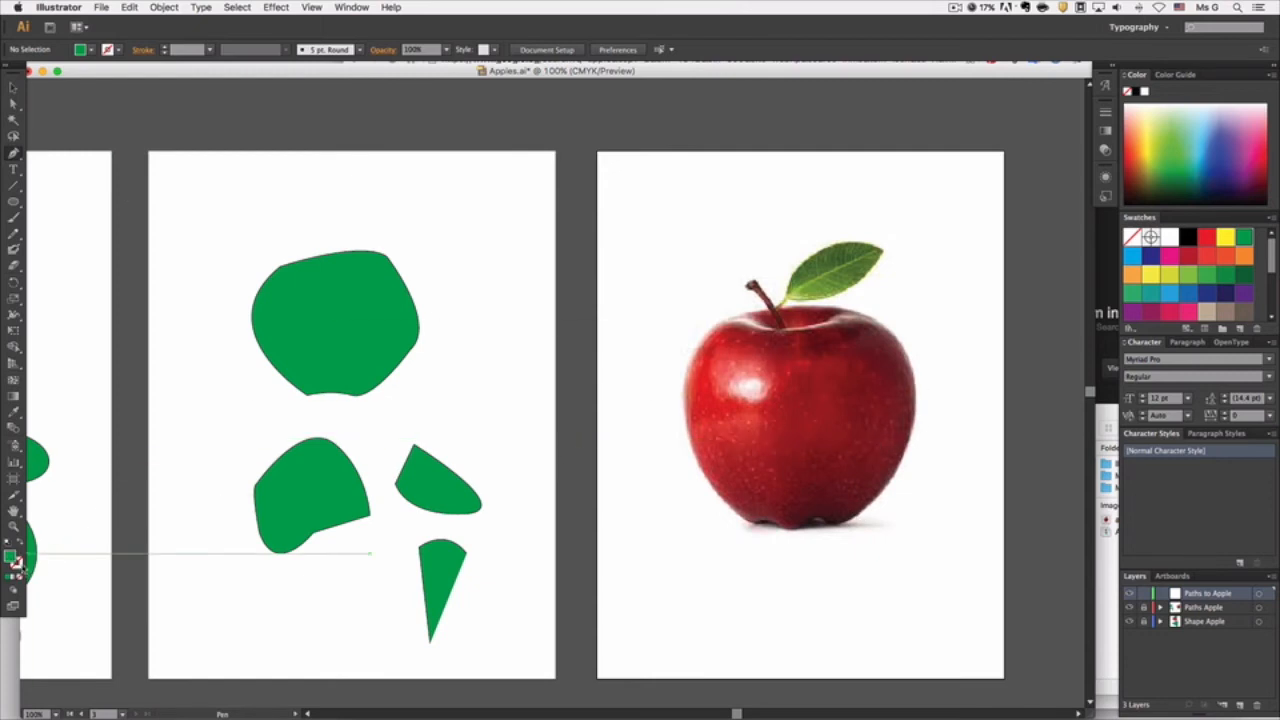
left_click(19, 545)
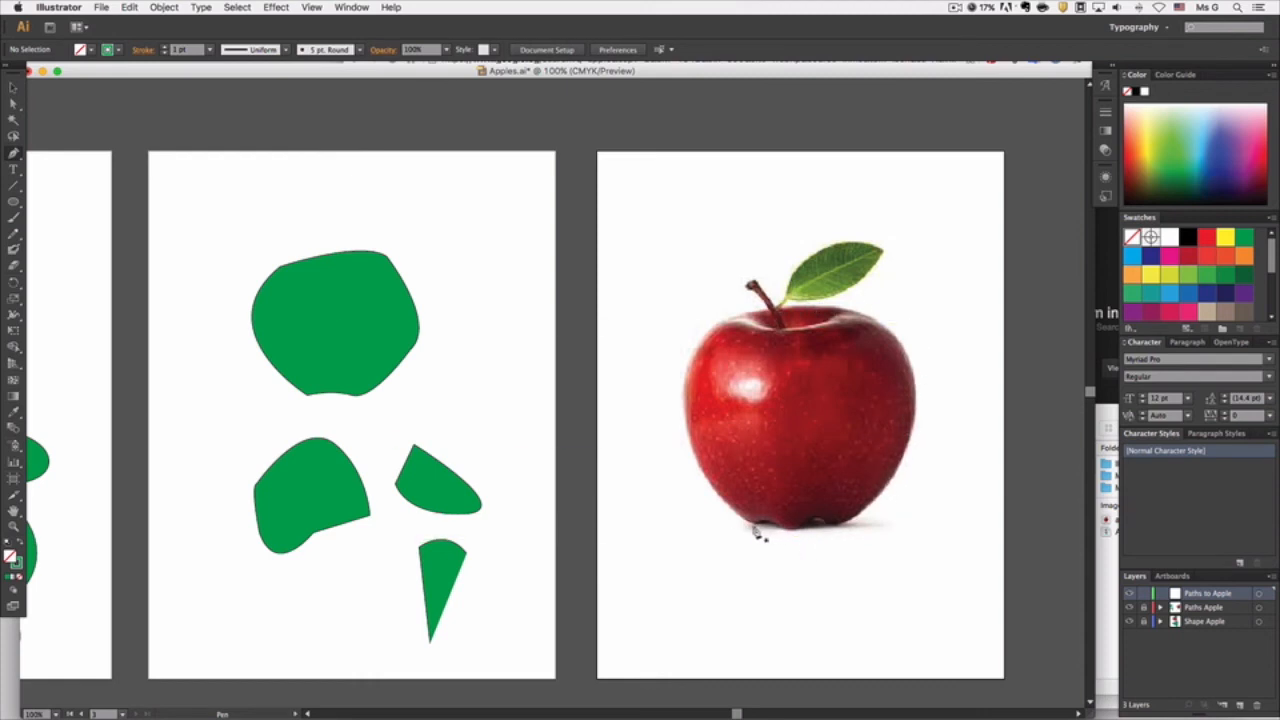
left_click(753, 524)
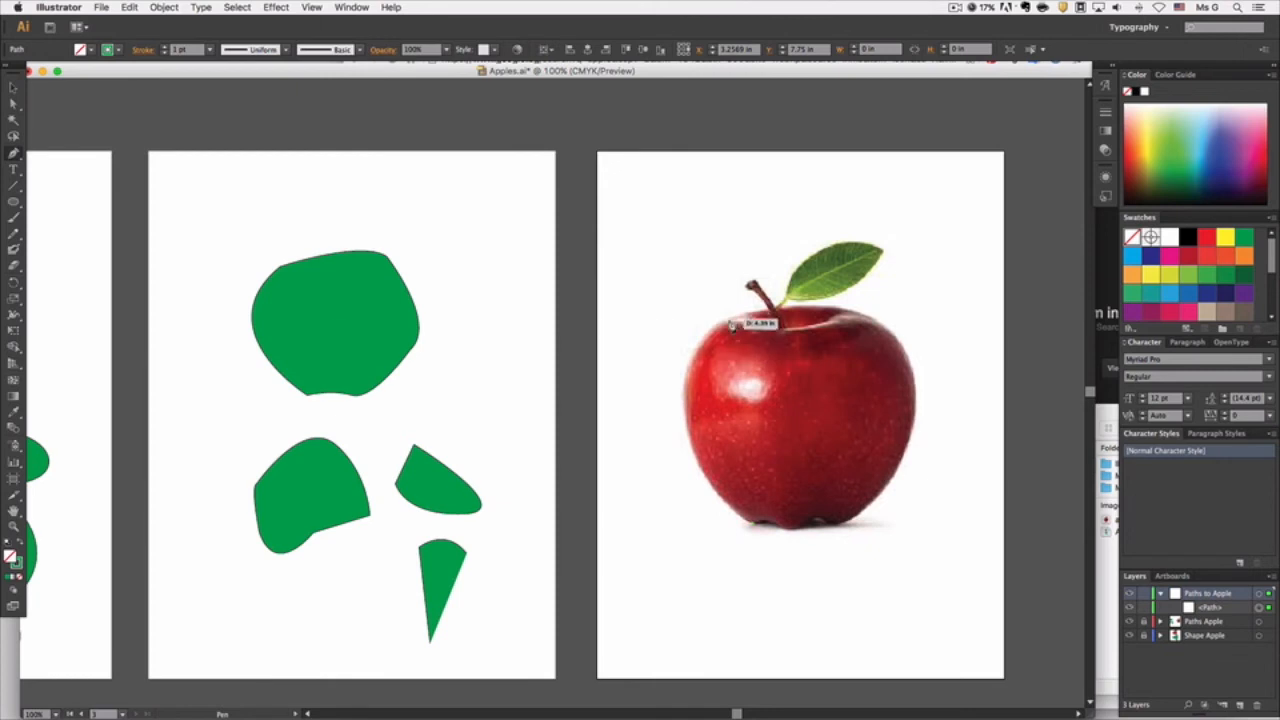
left_click_drag(733, 322, 858, 230)
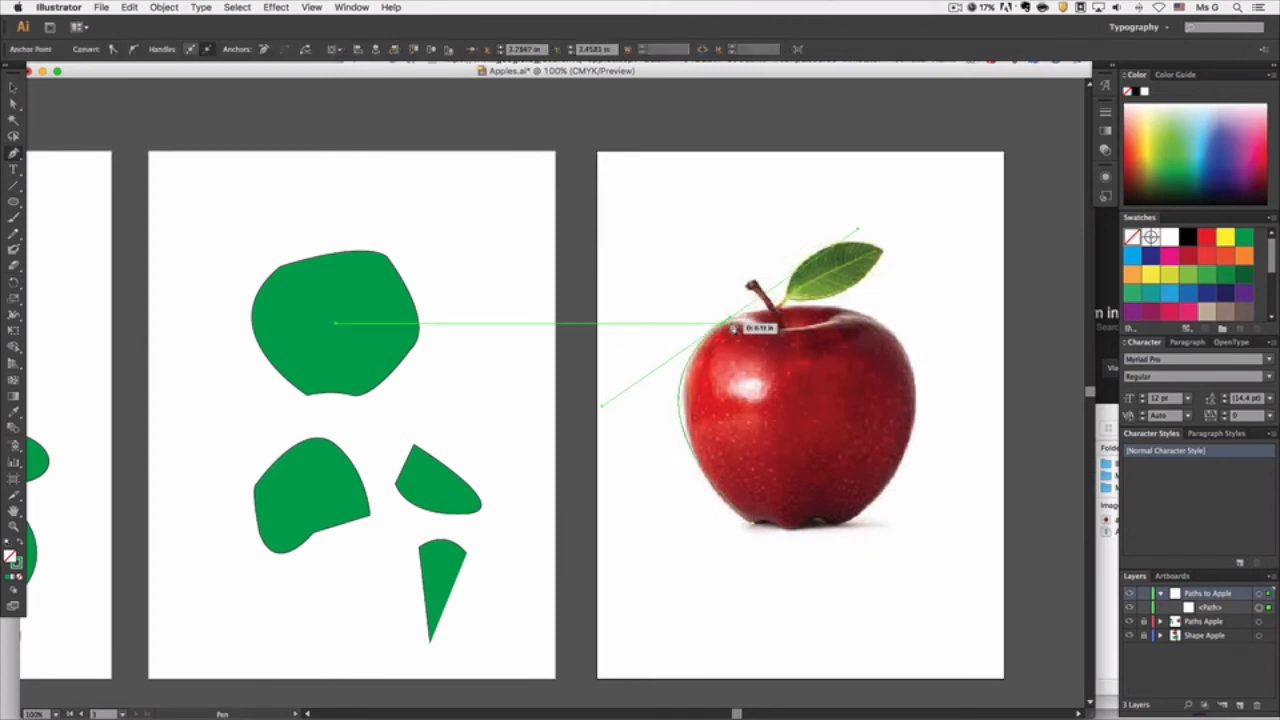
left_click_drag(873, 317, 914, 343)
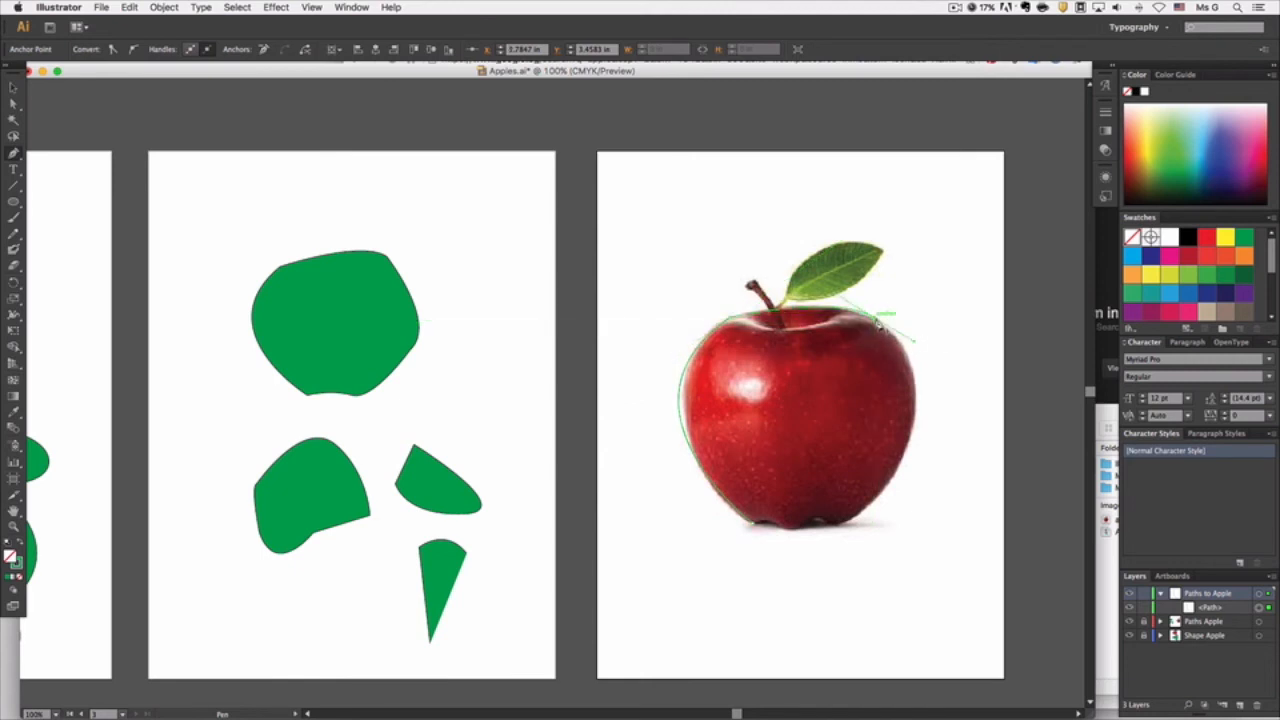
Step: Trace the apple's right side and the bumps along its base, close the outline at the starting point, and deselect it
left_click(877, 322)
left_click_drag(845, 524, 678, 623)
left_click(835, 523)
left_click_drag(800, 531, 785, 557)
left_click_drag(783, 535, 743, 531)
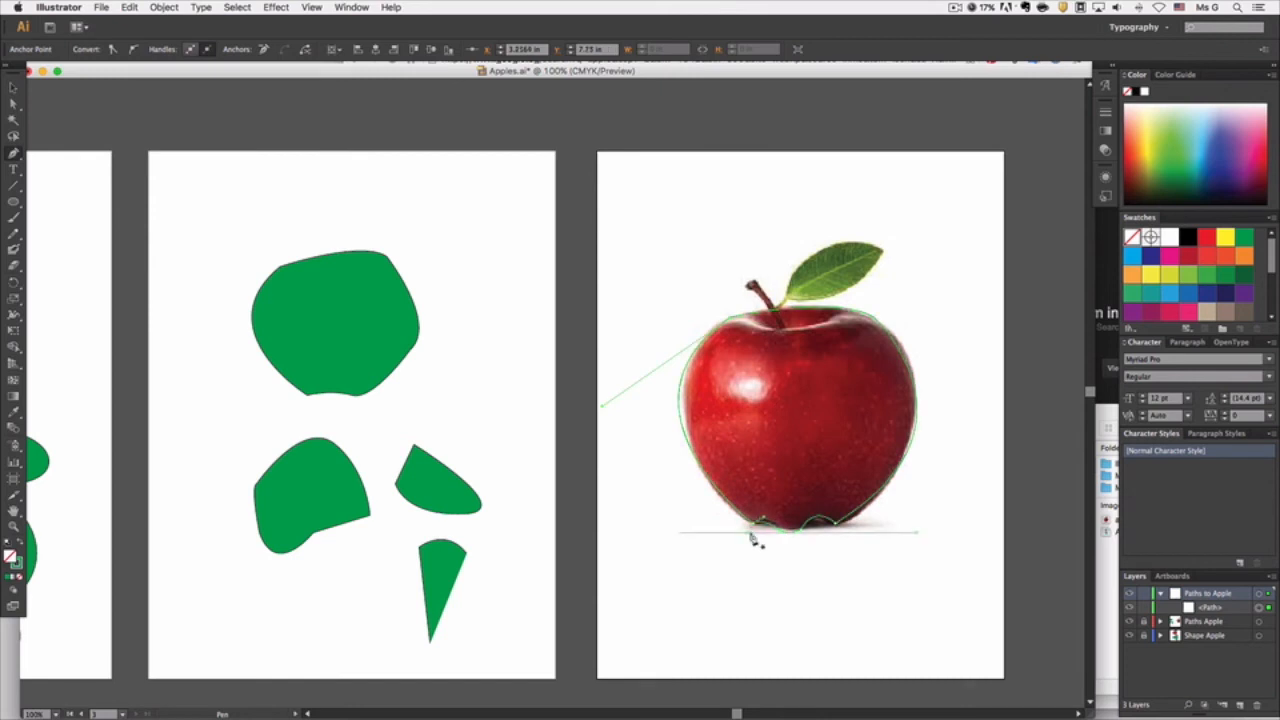
left_click(13, 87)
left_click(721, 616)
left_click(860, 515)
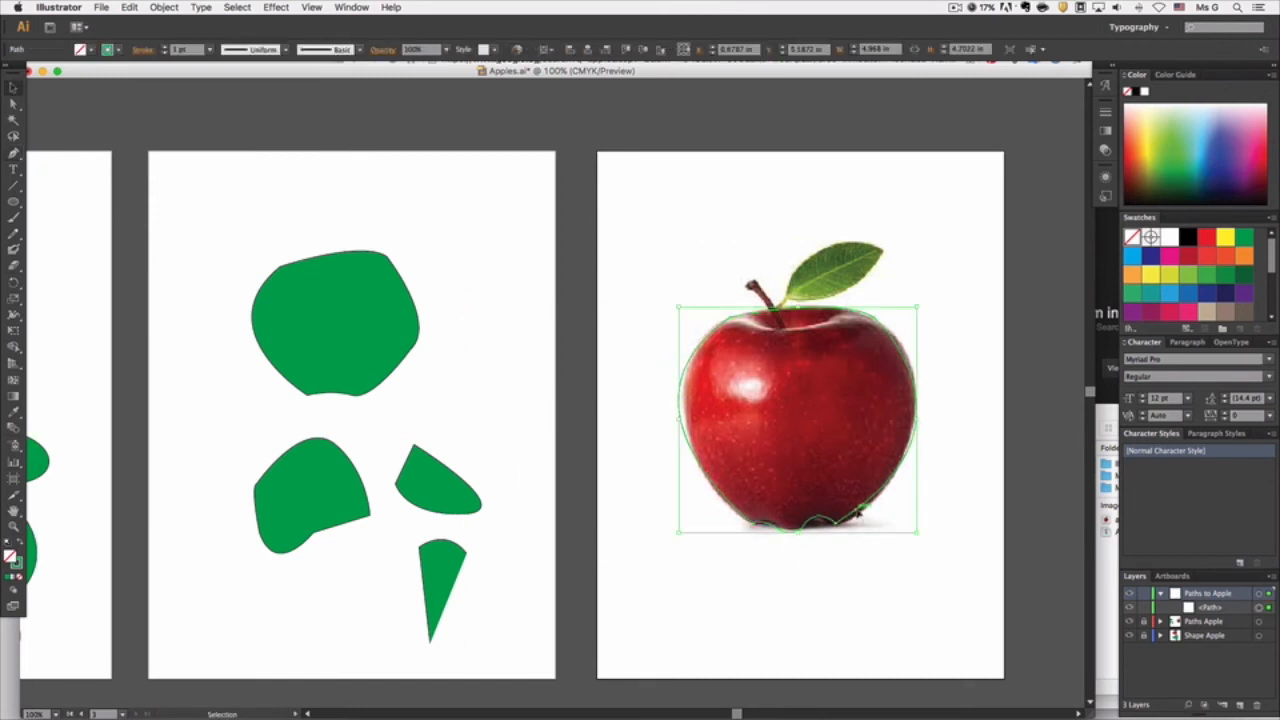
left_click(625, 397)
Step: Draw a small closed curved shape below the apple with the Pen tool and delete it
left_click(13, 153)
left_click(684, 605)
left_click_drag(660, 557, 675, 553)
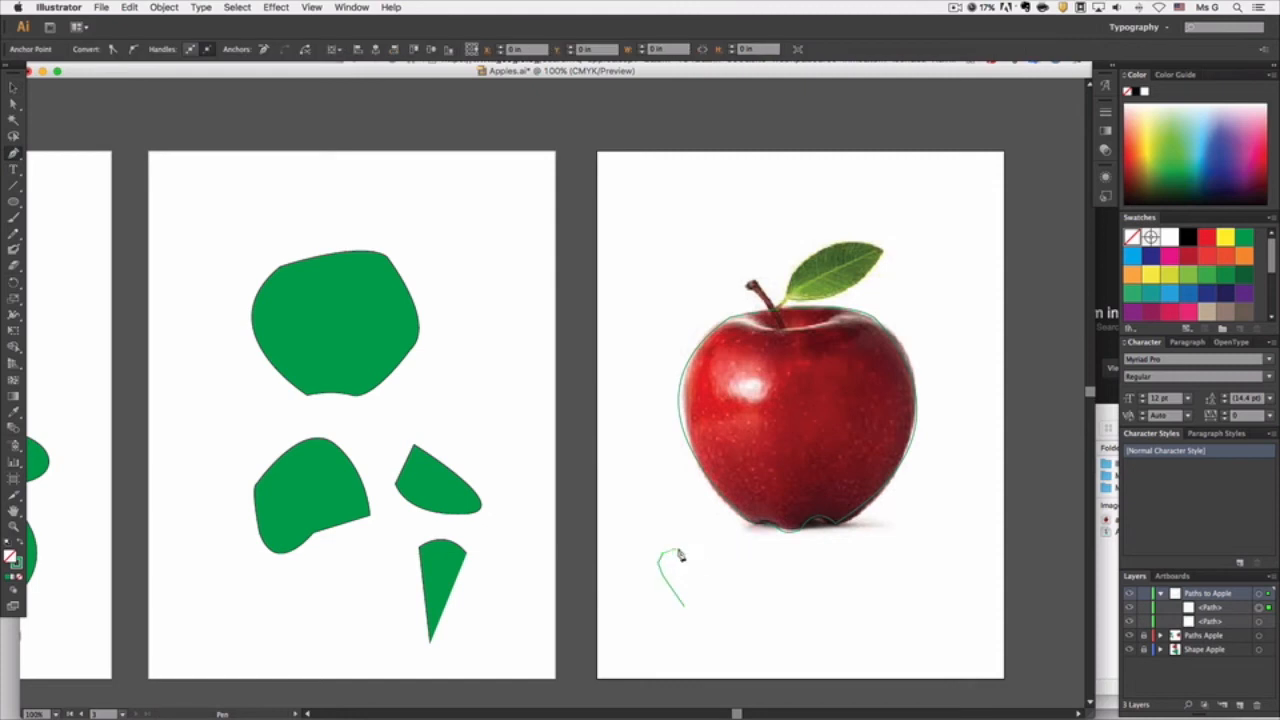
left_click_drag(686, 607, 674, 604)
left_click(13, 87)
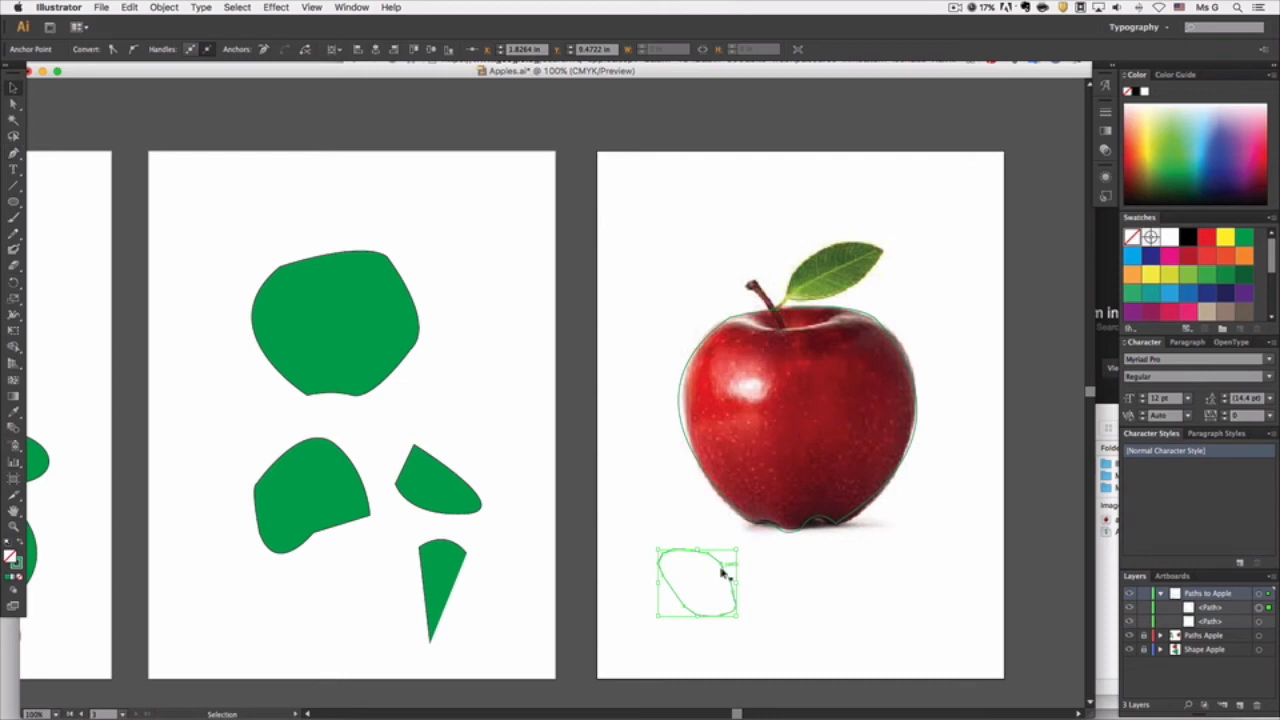
key("Delete")
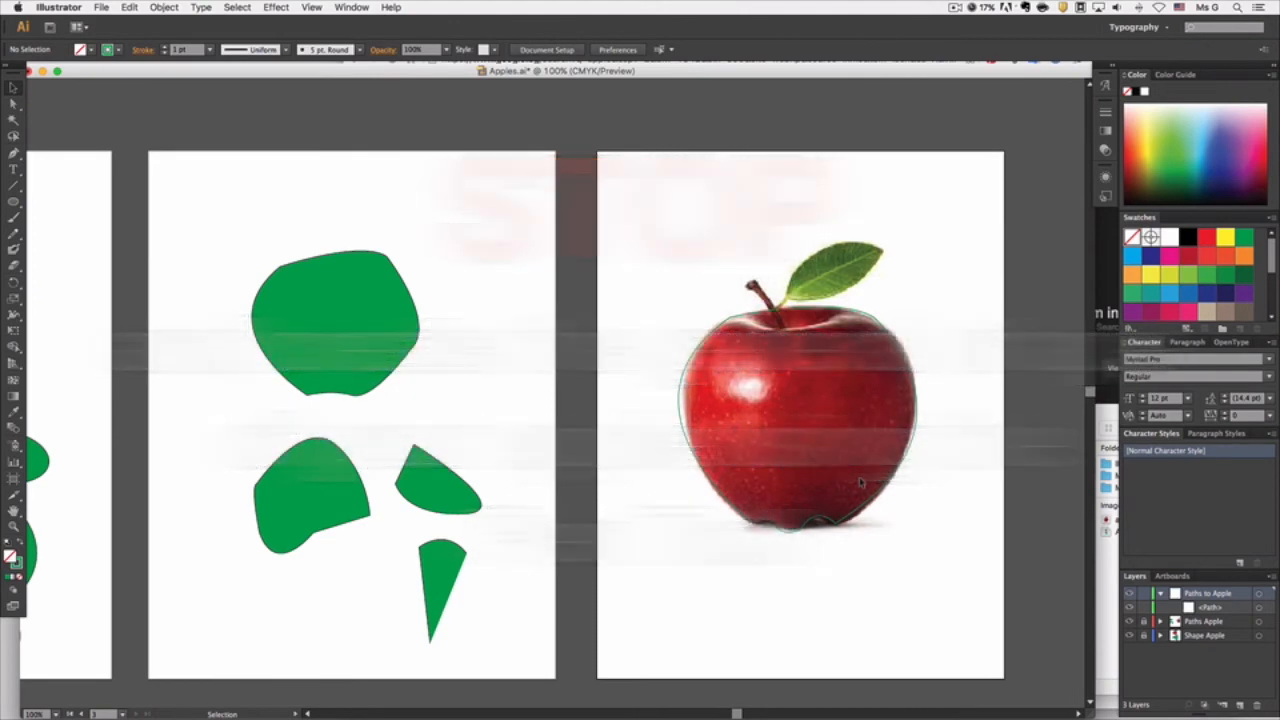
Step: Directly select the outline's upper-left anchor and pull its outer handle inward to fit the curve to the apple's left side
left_click(872, 502)
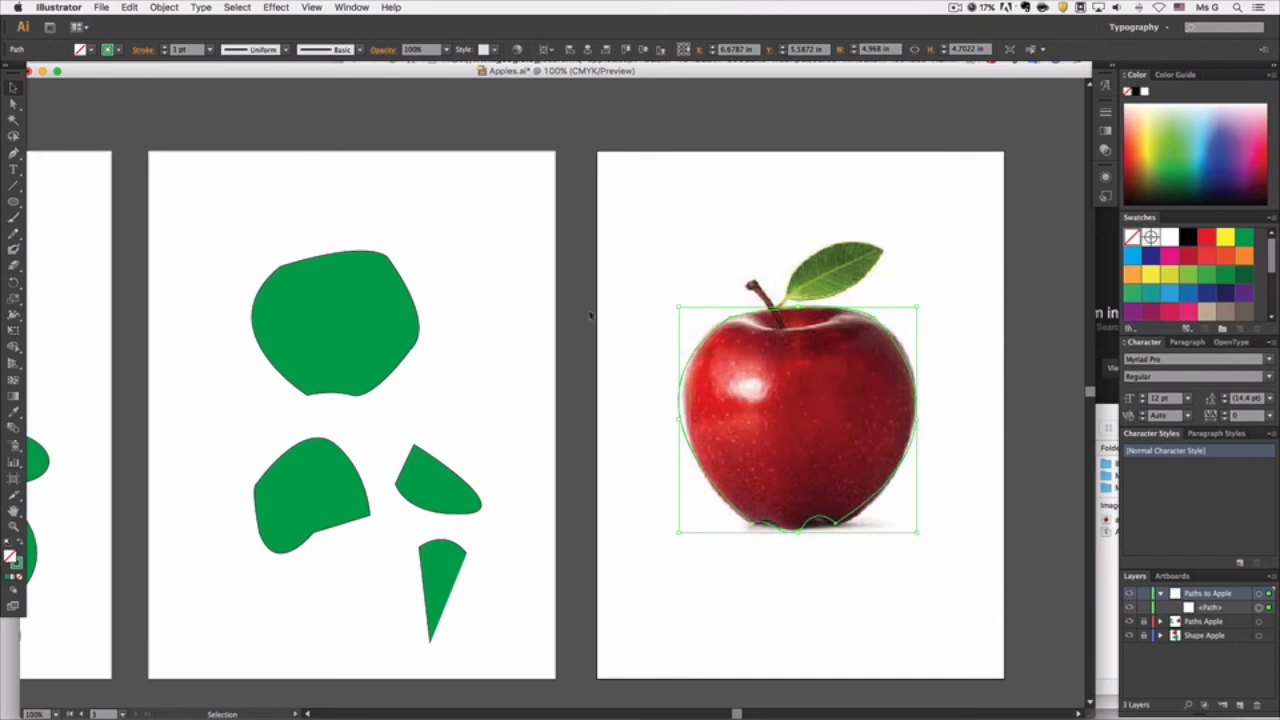
left_click(13, 103)
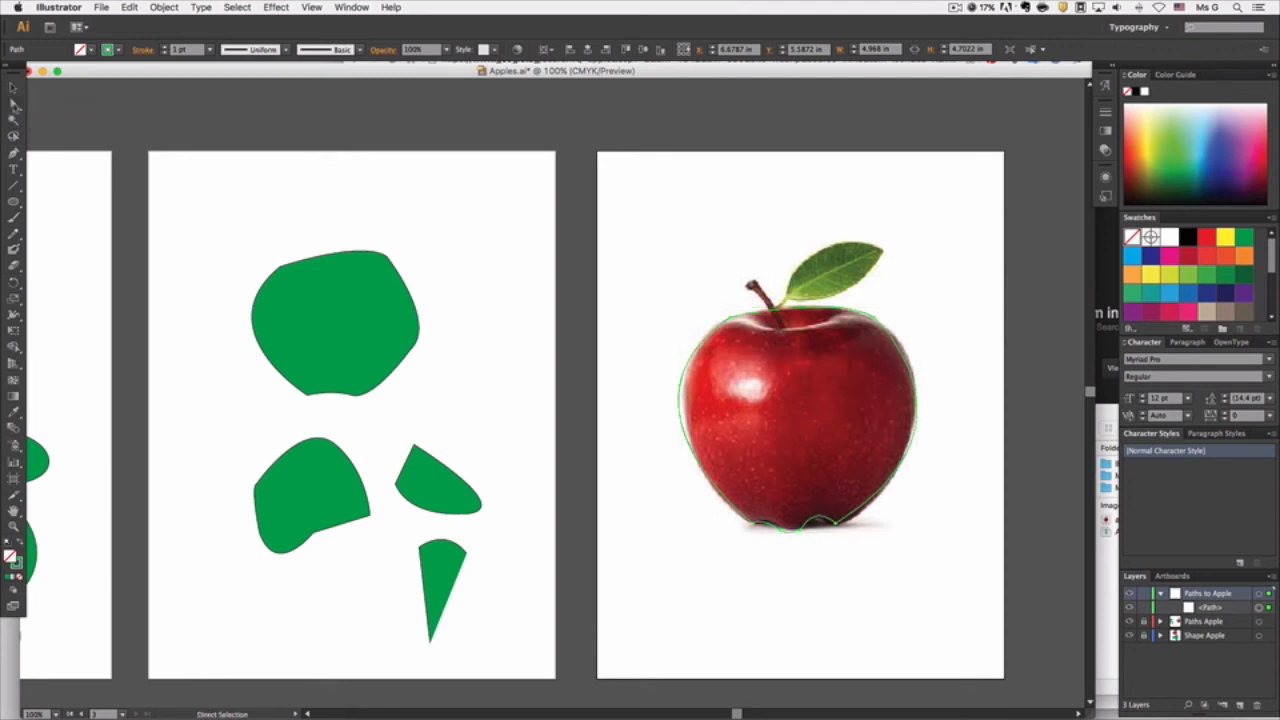
left_click(757, 527)
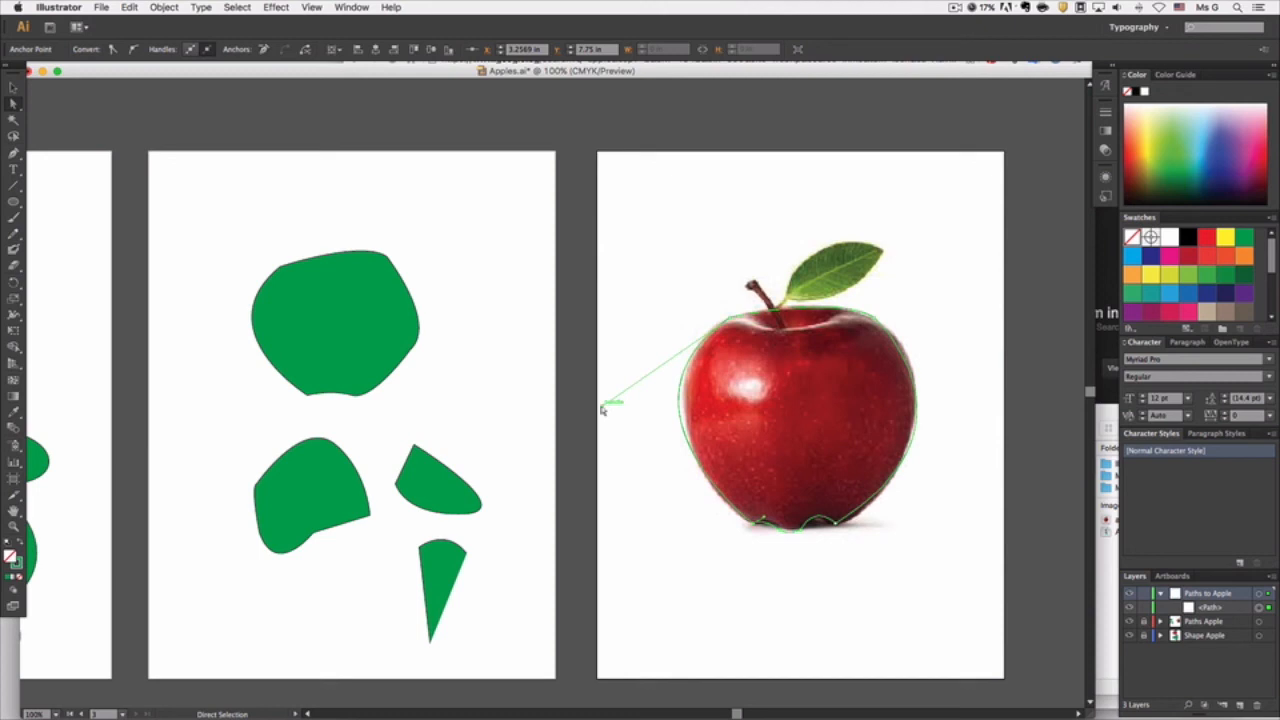
left_click_drag(755, 527, 729, 320)
left_click(875, 318)
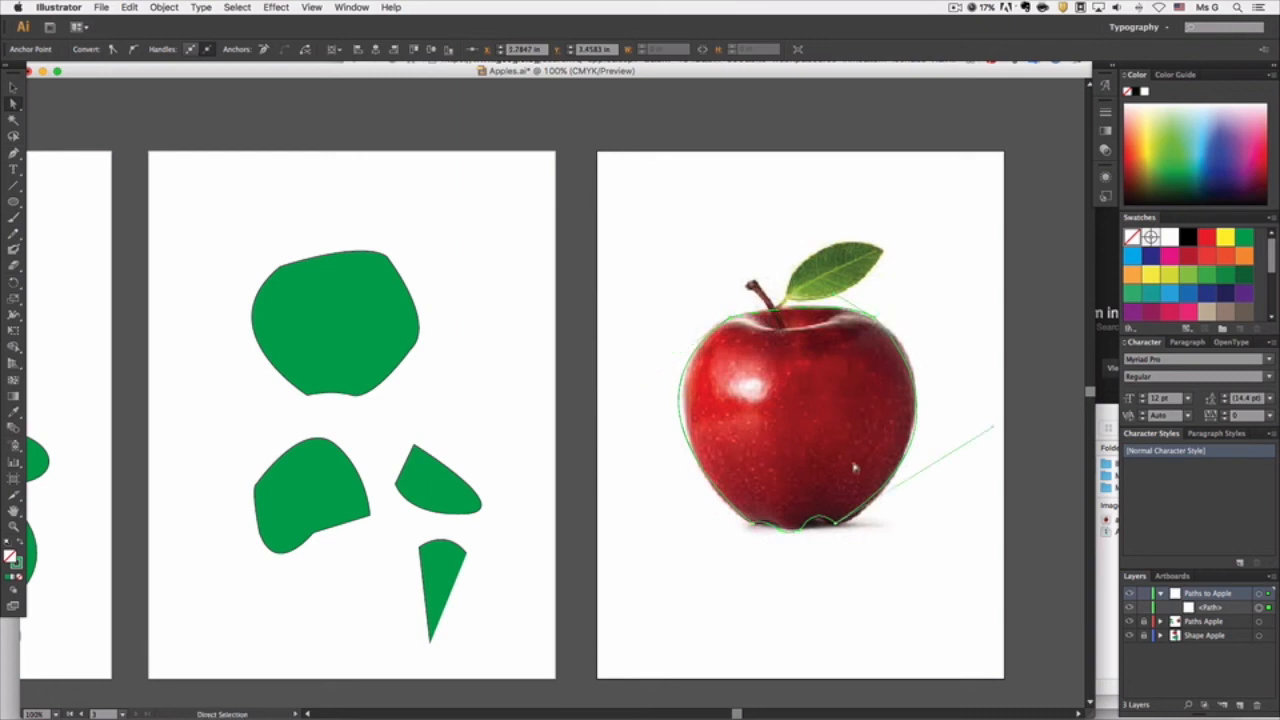
left_click(740, 320)
left_click_drag(605, 409, 624, 403)
Step: Move the outline's bottom-right anchor slightly and readjust its handle so the curve follows the apple's right side
left_click_drag(756, 527, 835, 530)
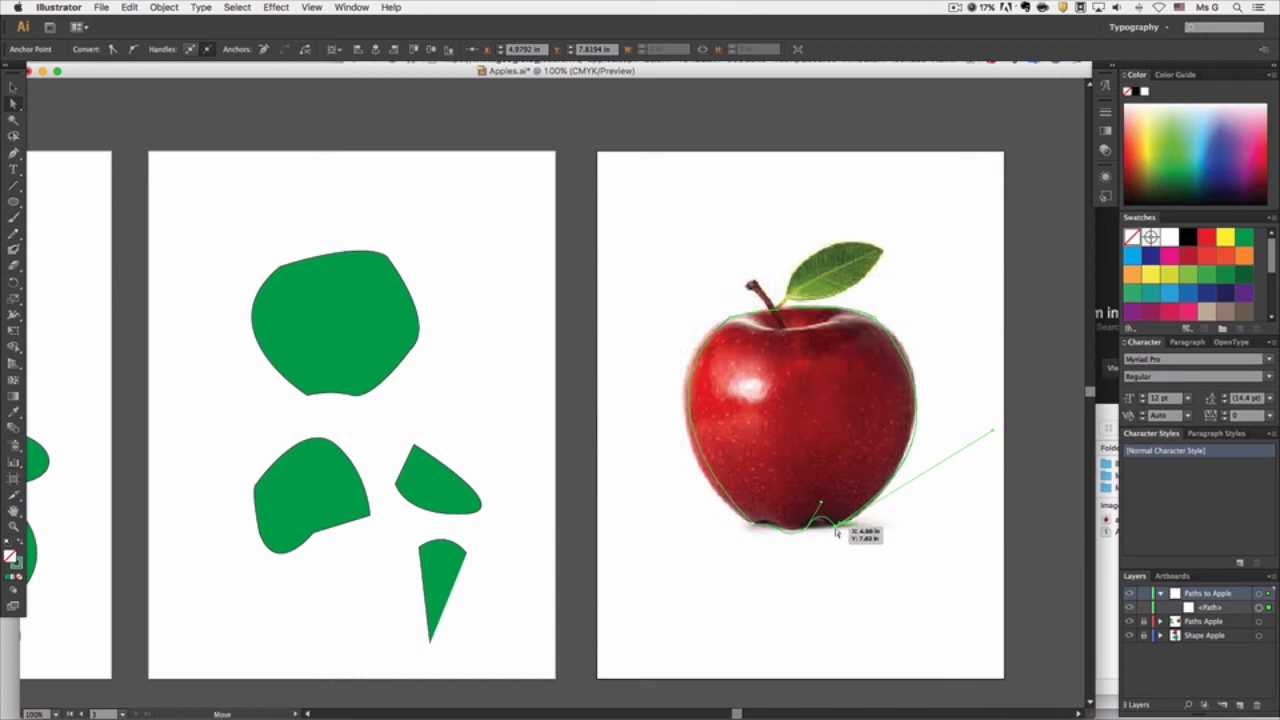
left_click(134, 50)
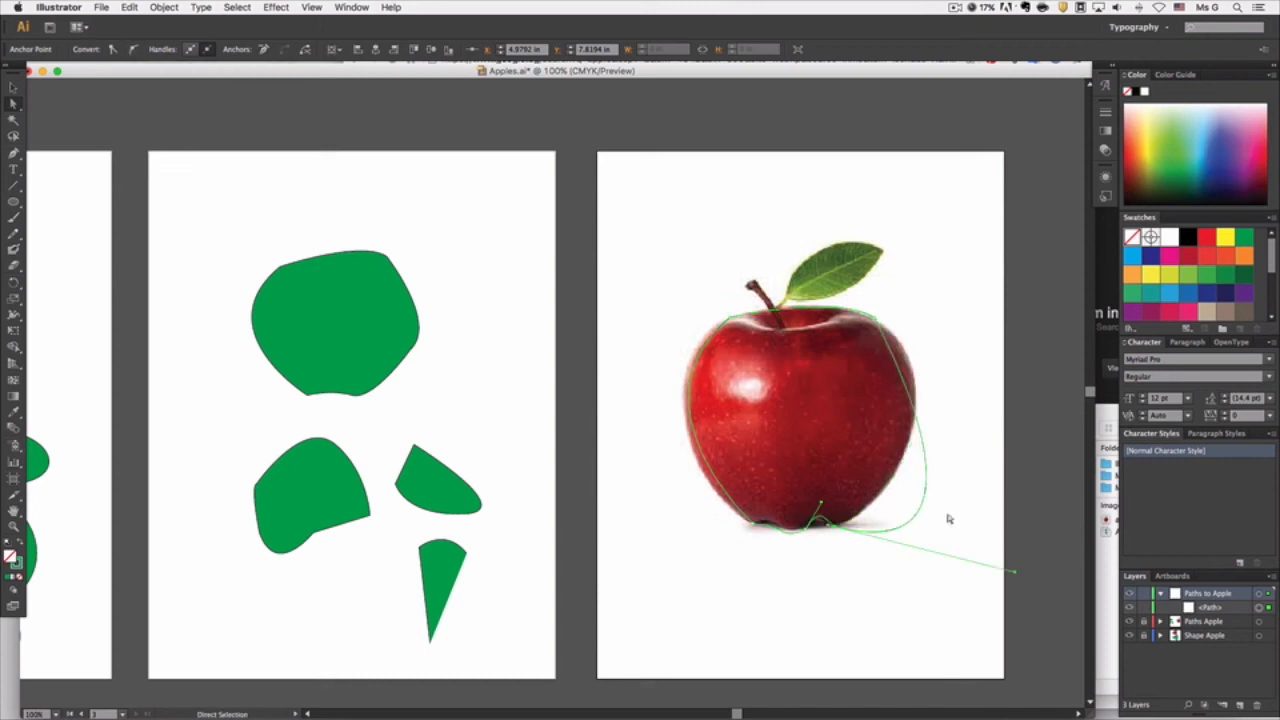
left_click_drag(1021, 577, 985, 414)
Step: Tear off the Pen tool group as a floating panel and place it just above the third artboard
key("p")
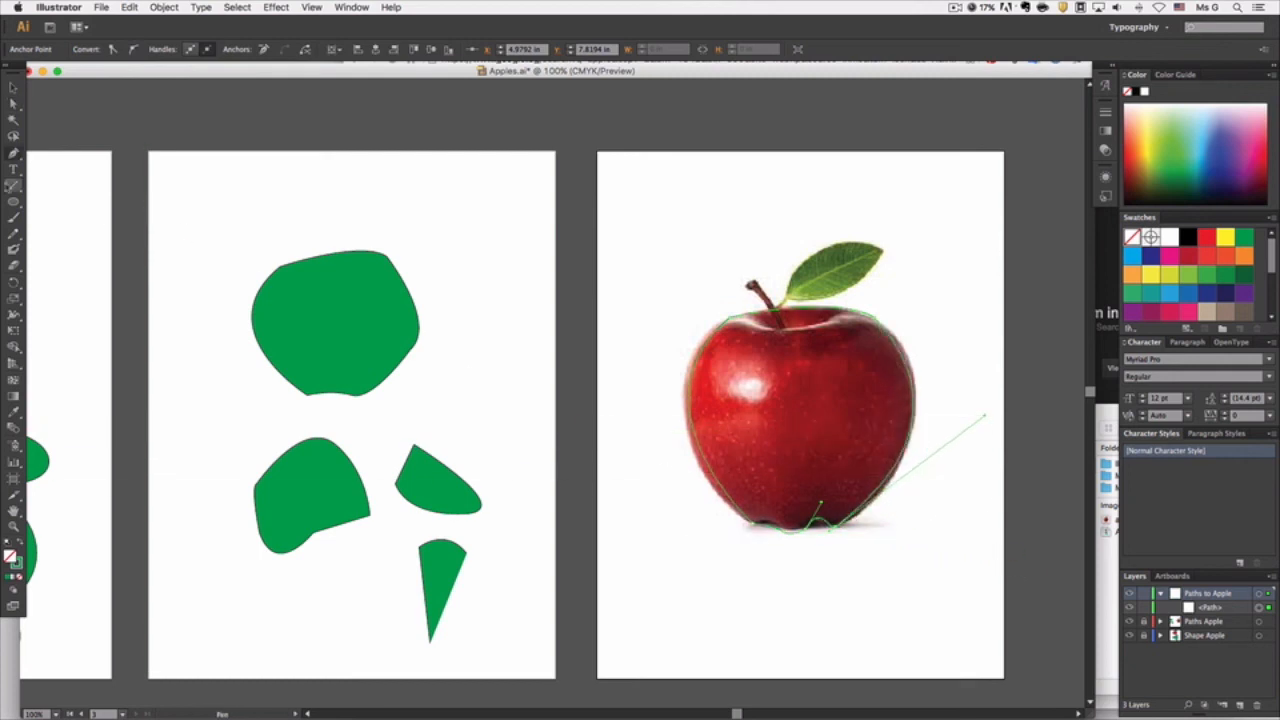
left_click_drag(16, 154, 206, 180)
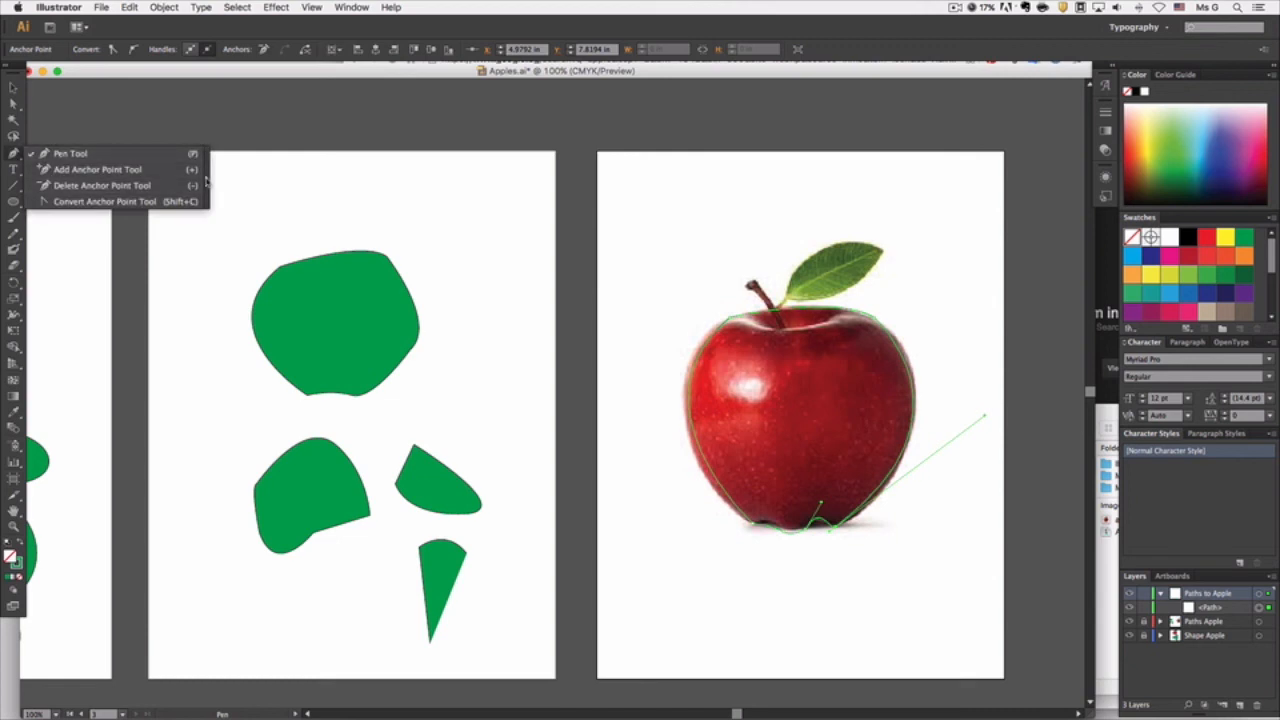
left_click_drag(205, 180, 16, 155)
key("alt")
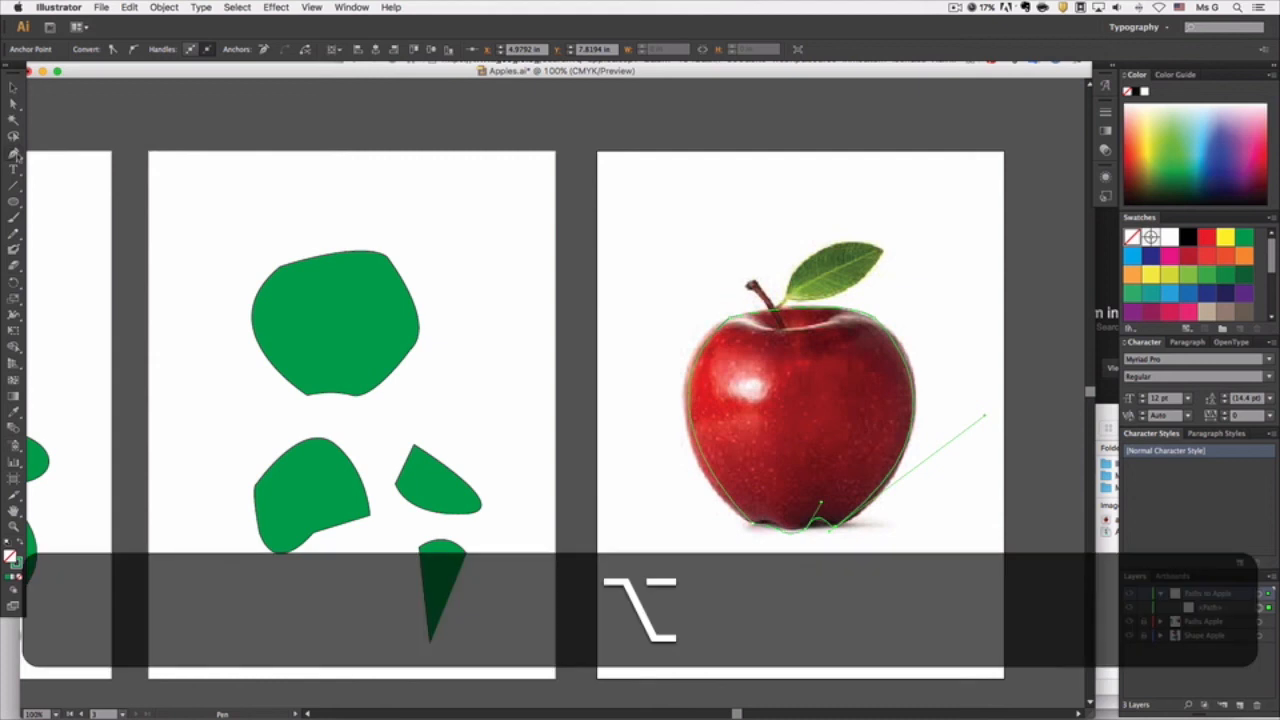
left_click(15, 157, "alt")
left_click(15, 157, "alt")
left_click(15, 157, "alt")
left_click(15, 157, "alt")
left_click_drag(15, 157, 203, 175)
left_click_drag(55, 163, 956, 107)
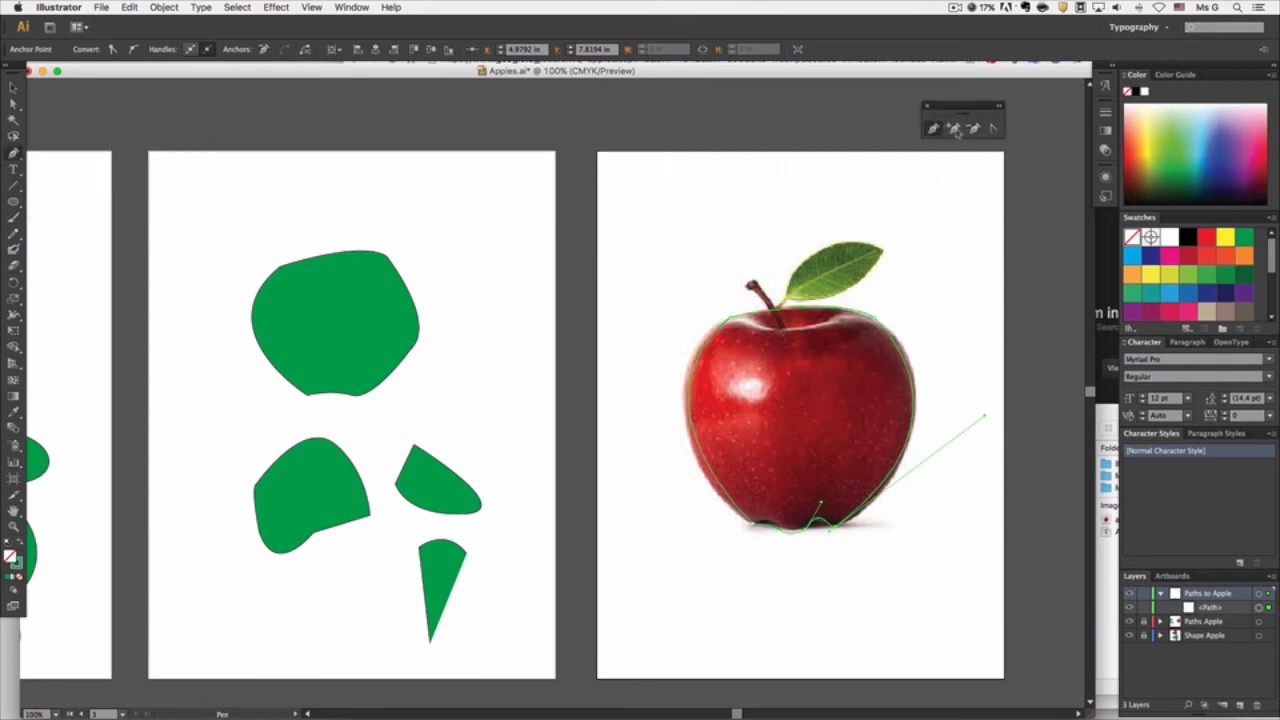
Step: Add anchor points on the left and right sides of the apple outline, and delete the added left one
left_click(993, 128)
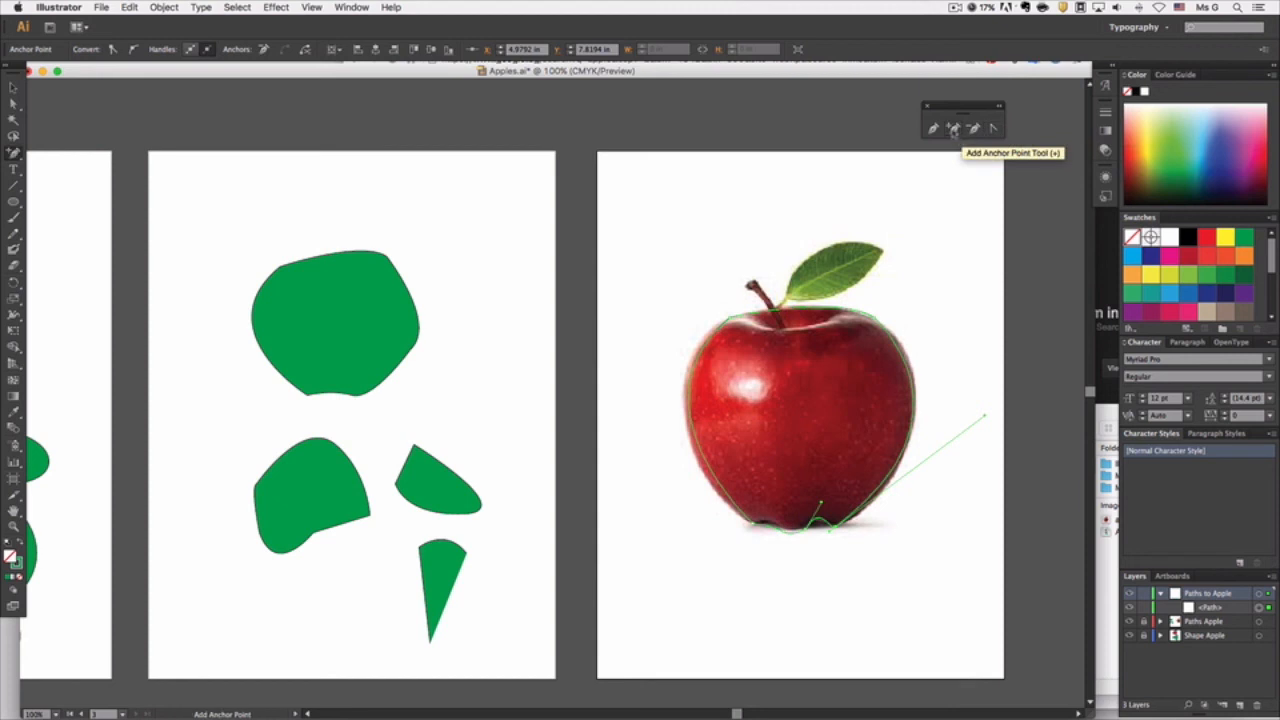
left_click(953, 128)
left_click(698, 441)
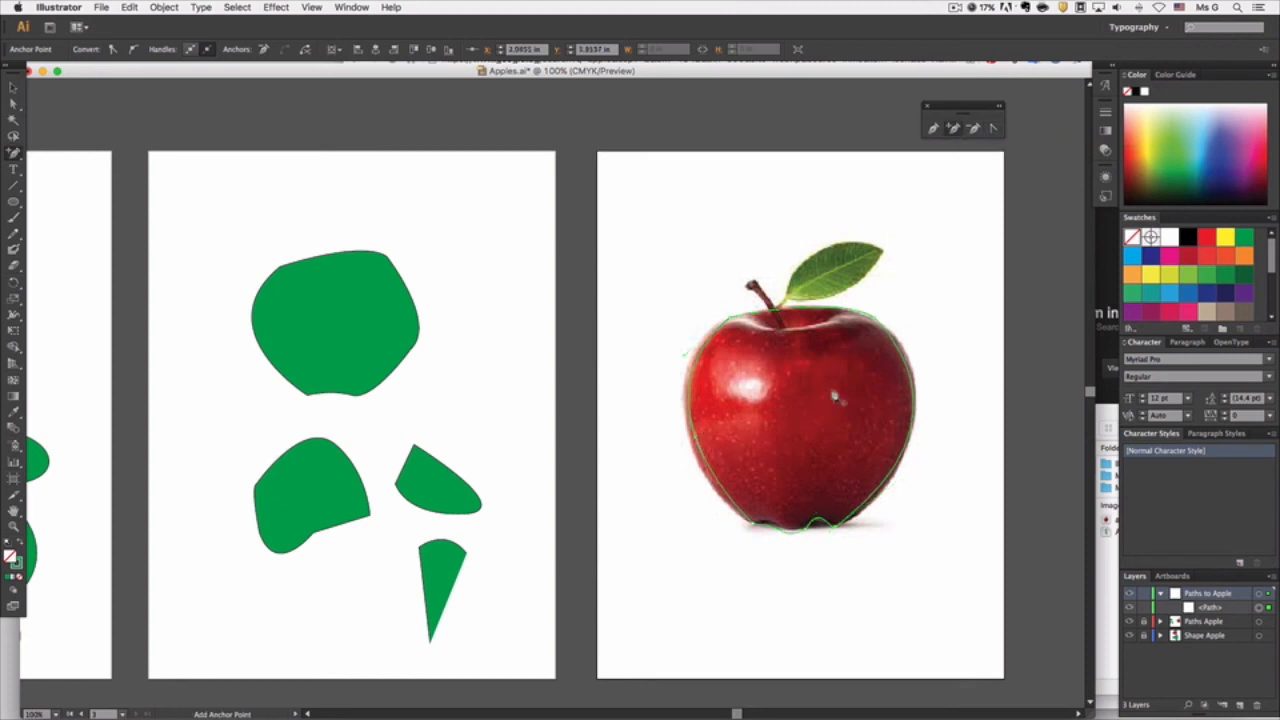
left_click(974, 128)
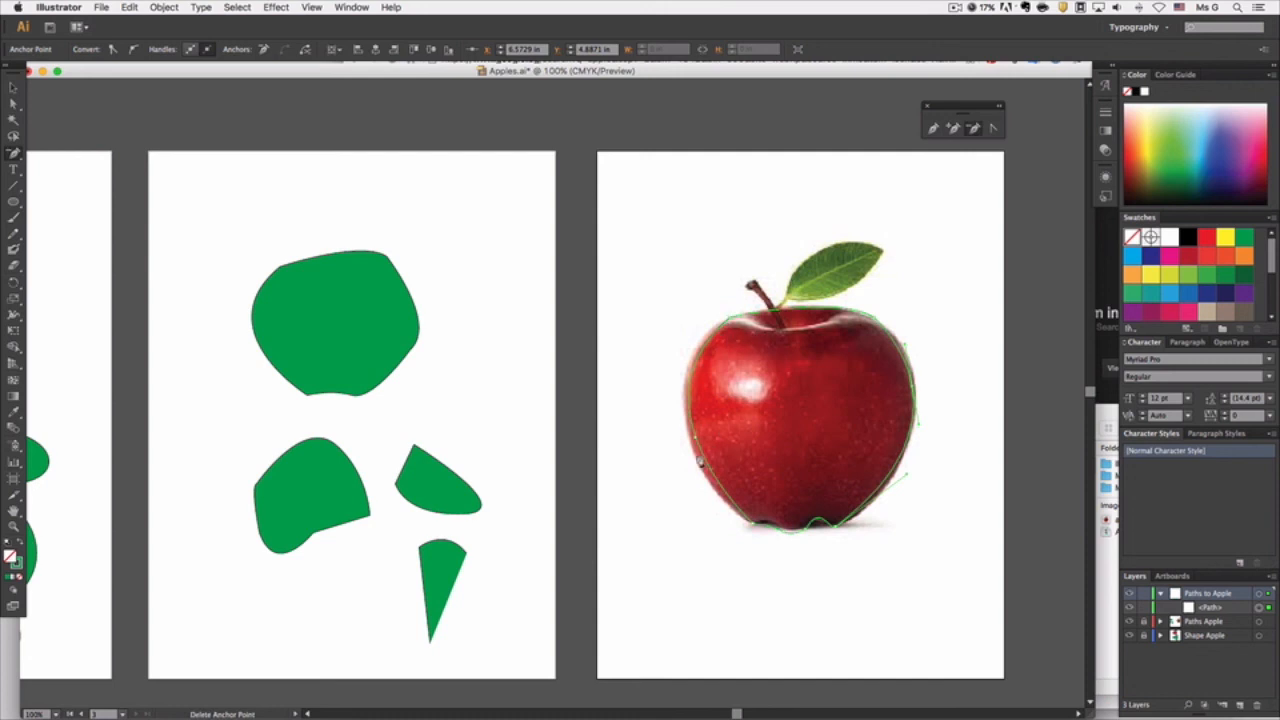
left_click(697, 440)
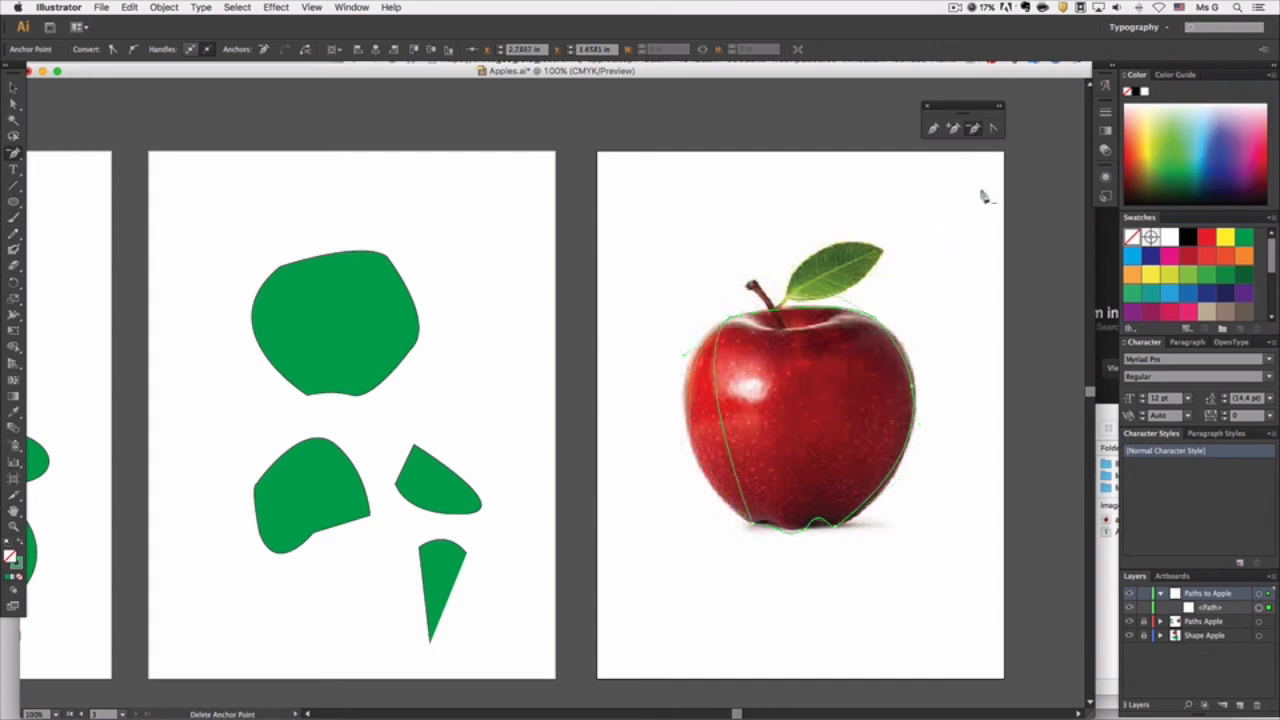
Step: Reshape the curve at the base of the apple outline with the Convert Anchor Point tool
left_click(993, 129)
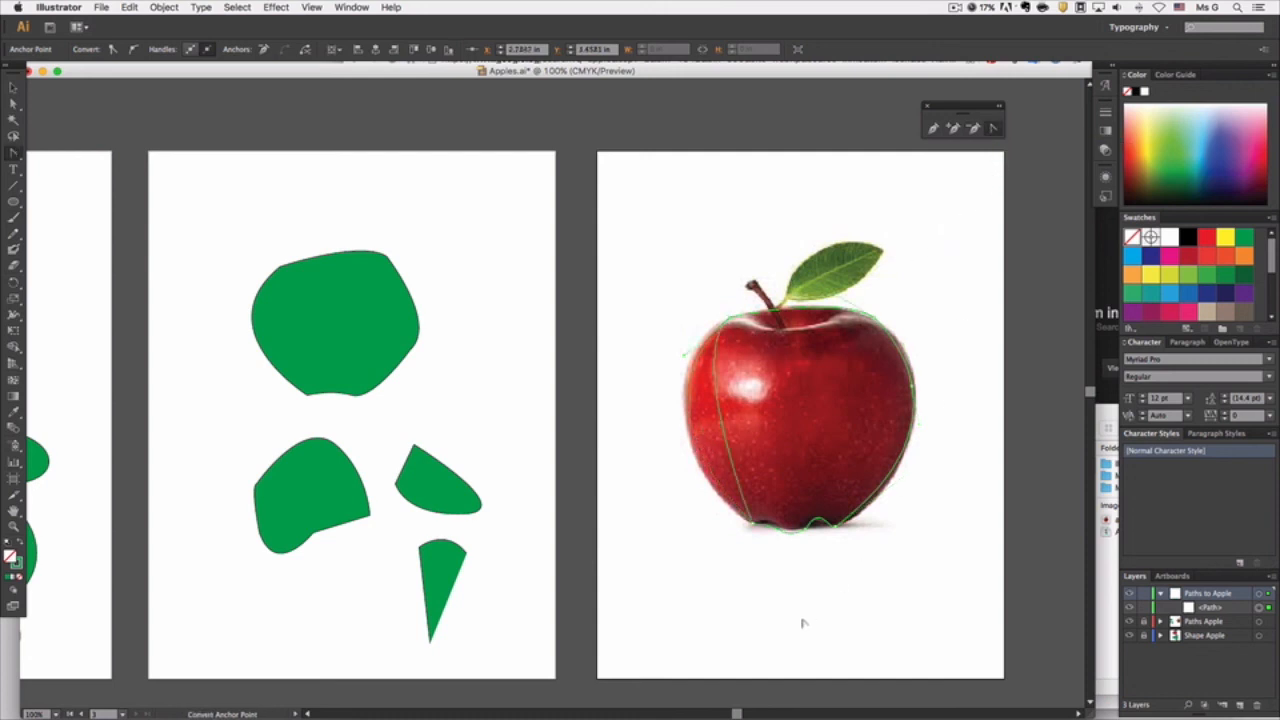
left_click_drag(808, 530, 834, 537)
key("v")
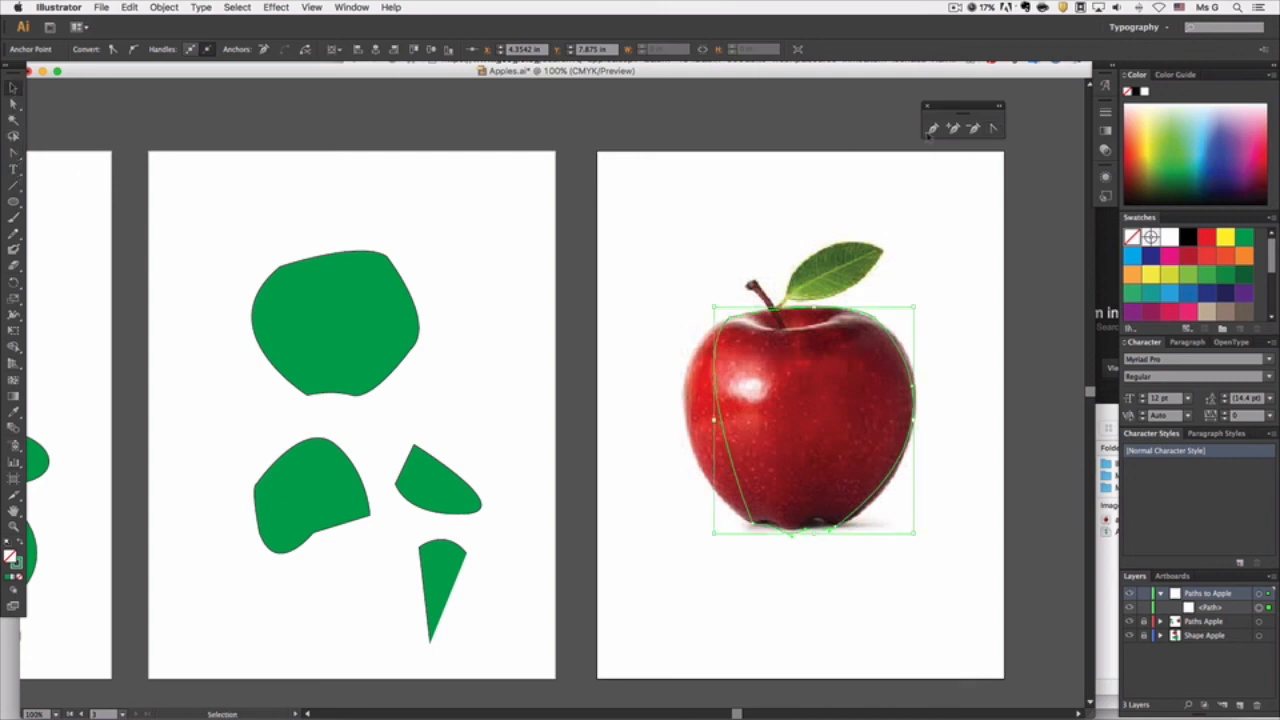
Step: Deselect the apple outline and draw a closed straight-sided triangle below the apple with the Pen tool
key("p")
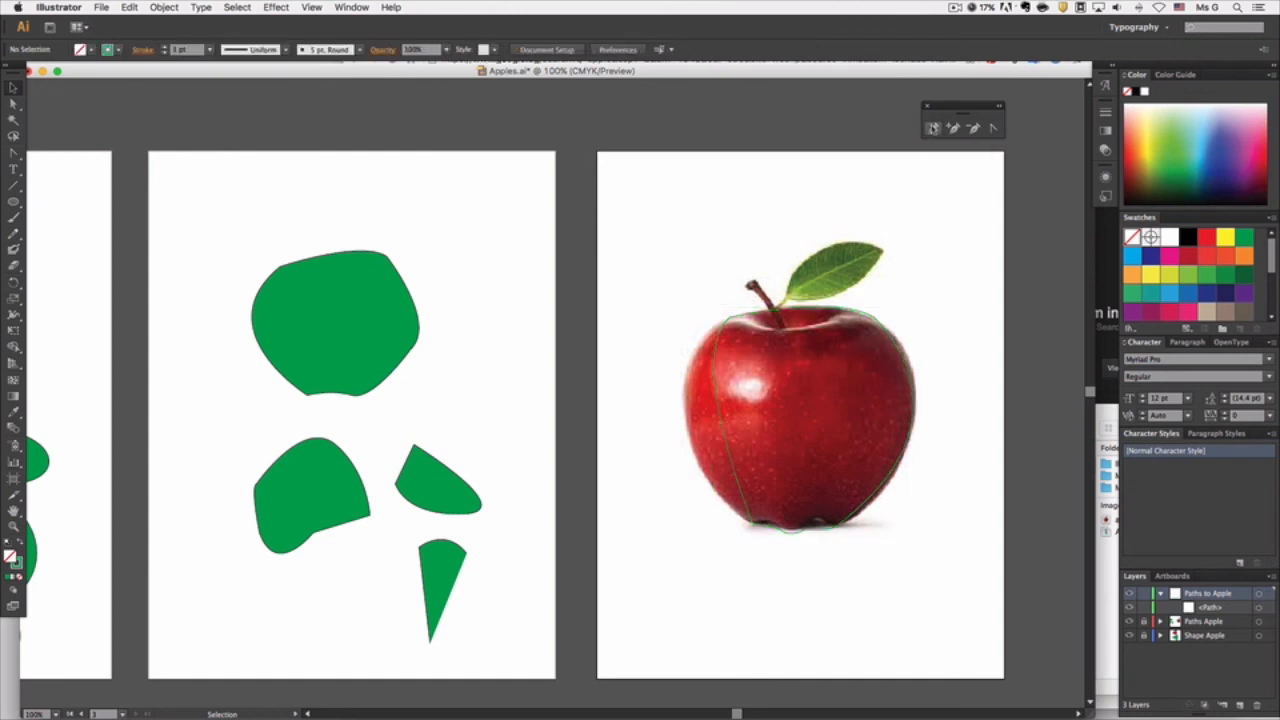
left_click(757, 627)
left_click(808, 563)
left_click(841, 627)
left_click(757, 627)
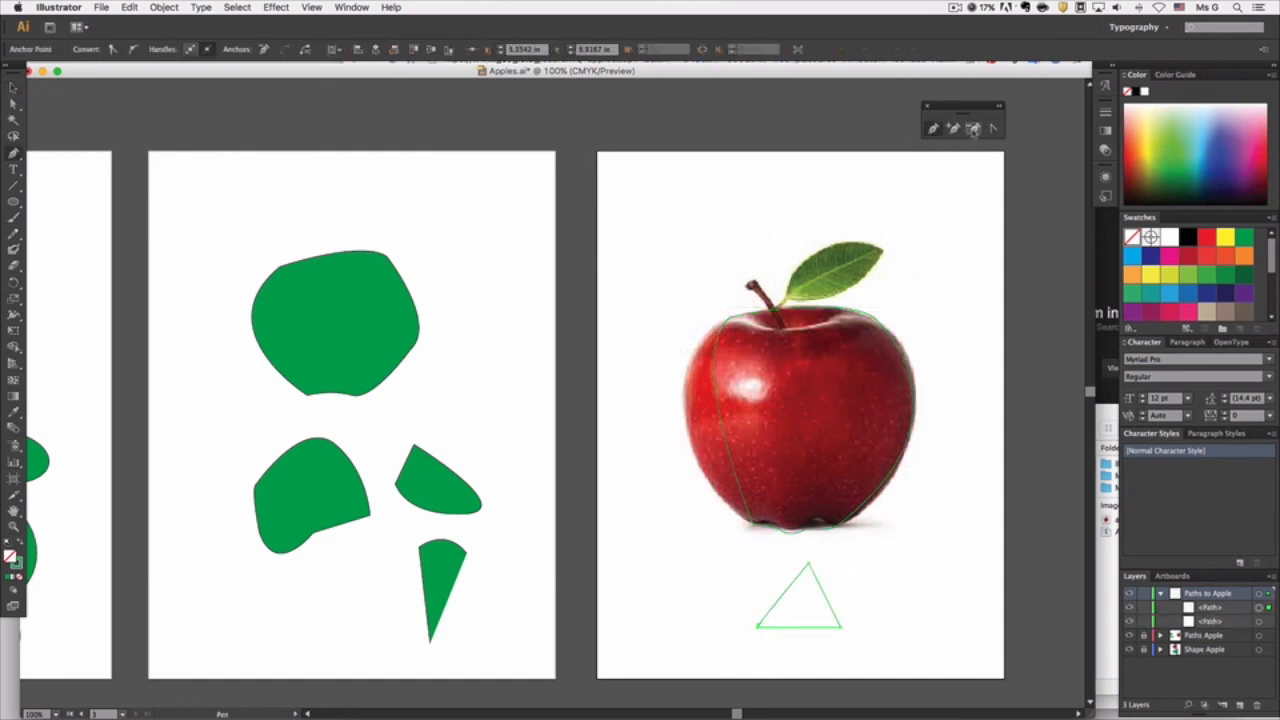
Step: Convert the triangle's two bottom corners to smooth points with the Convert Anchor Point tool, and convert both back to corners
left_click(993, 128)
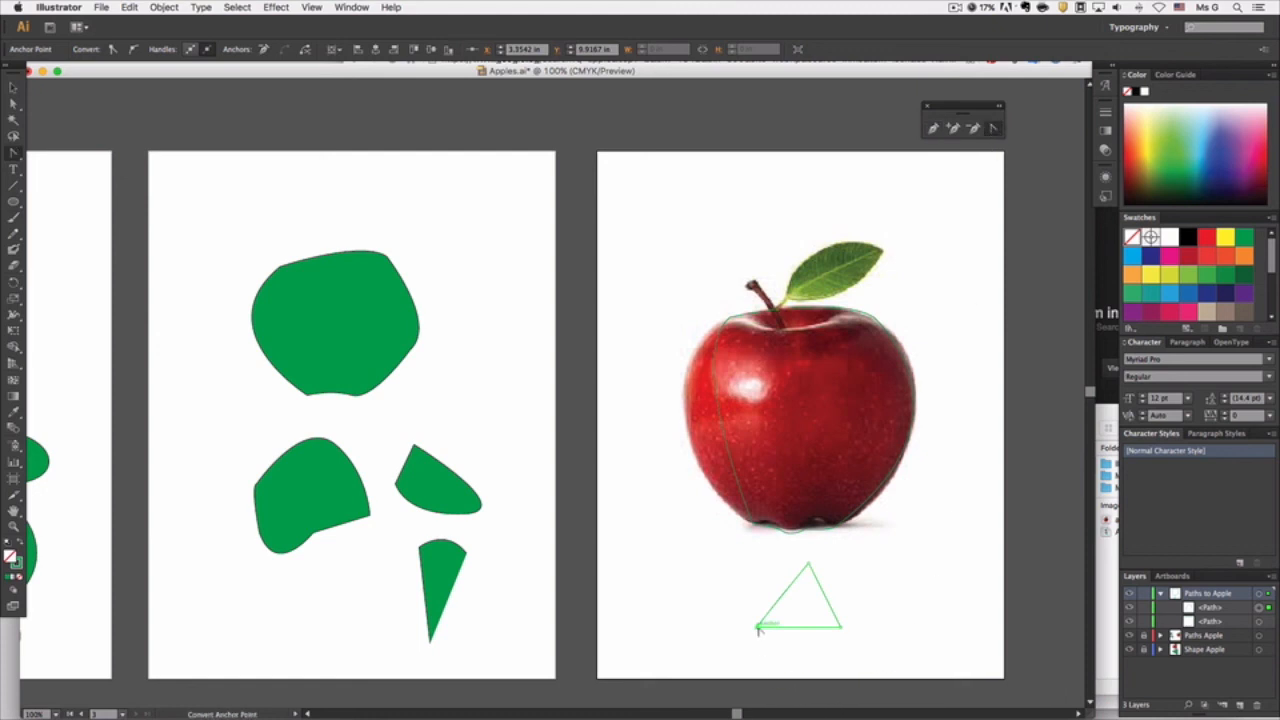
left_click_drag(747, 622, 742, 608)
left_click_drag(841, 627, 836, 658)
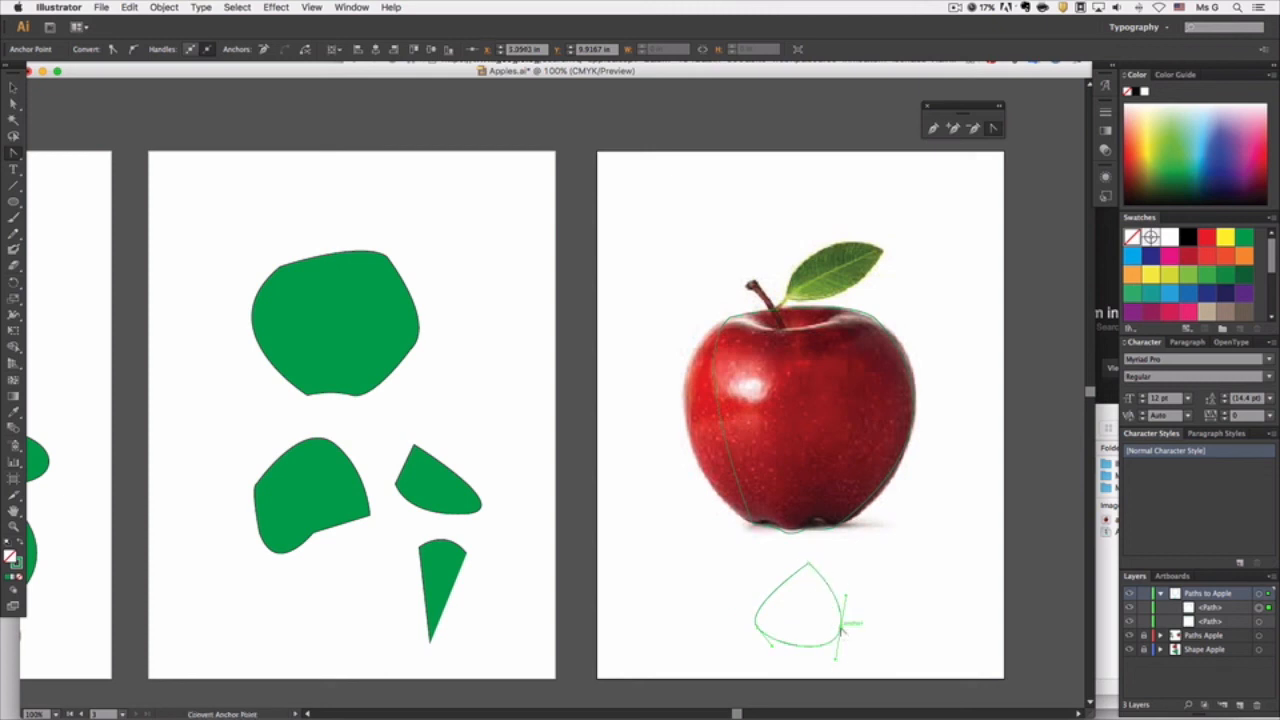
left_click(841, 627)
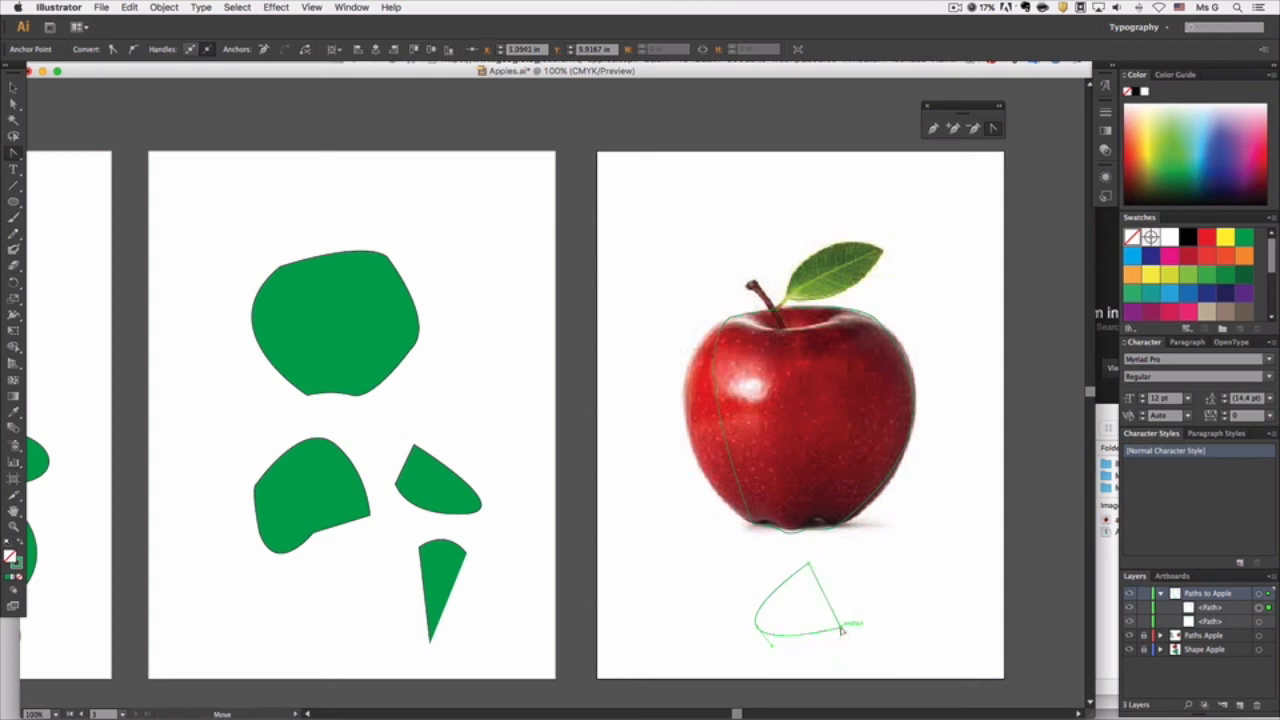
left_click(757, 627)
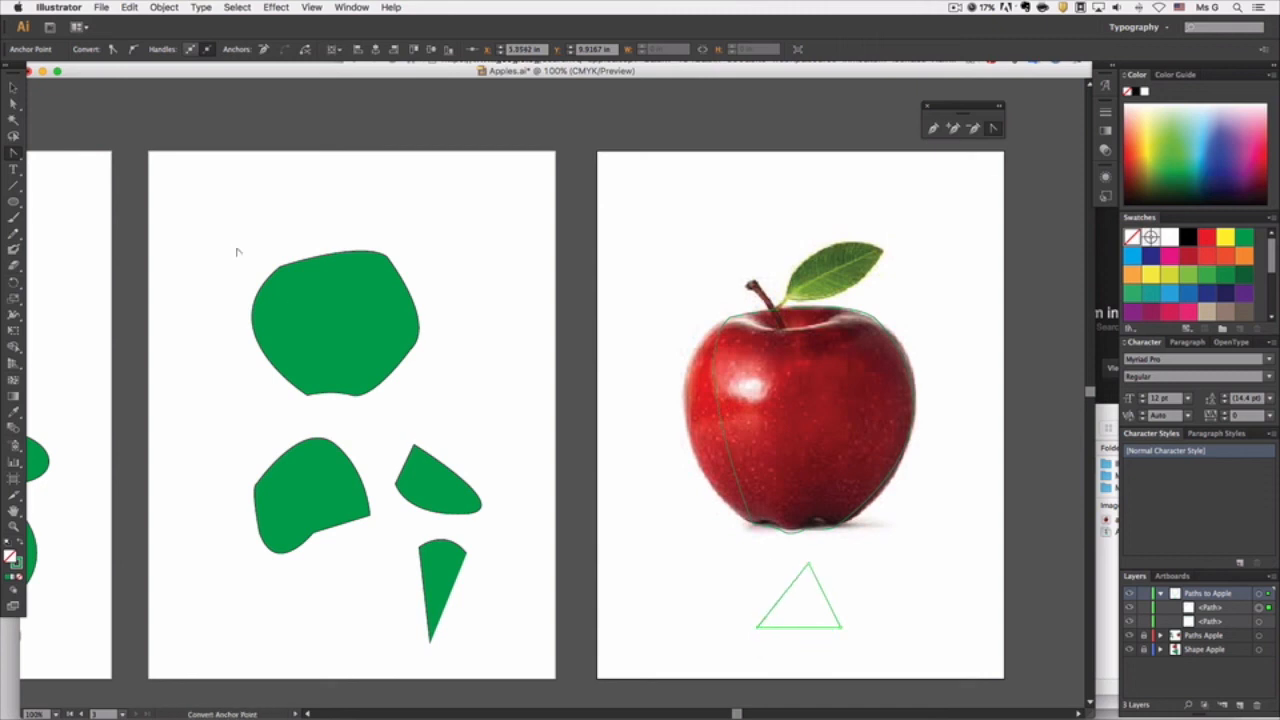
Step: Delete the practice triangle below the apple
left_click(13, 88)
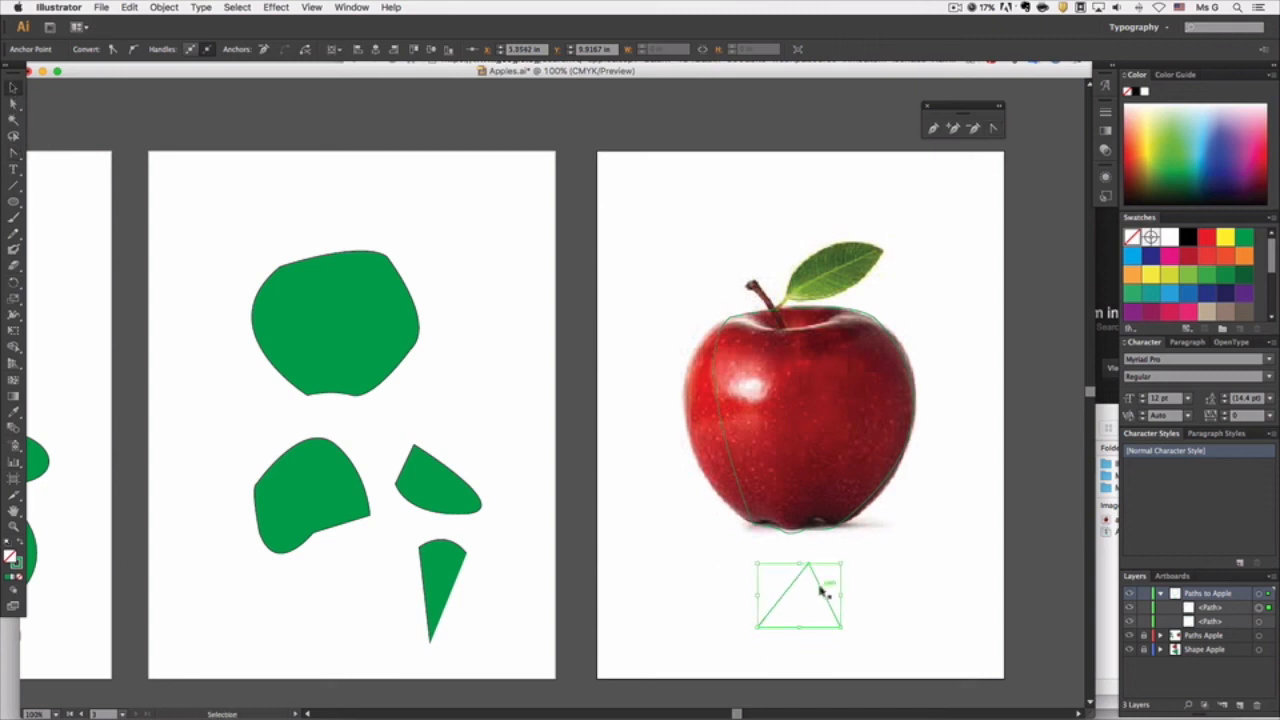
key("BackSpace")
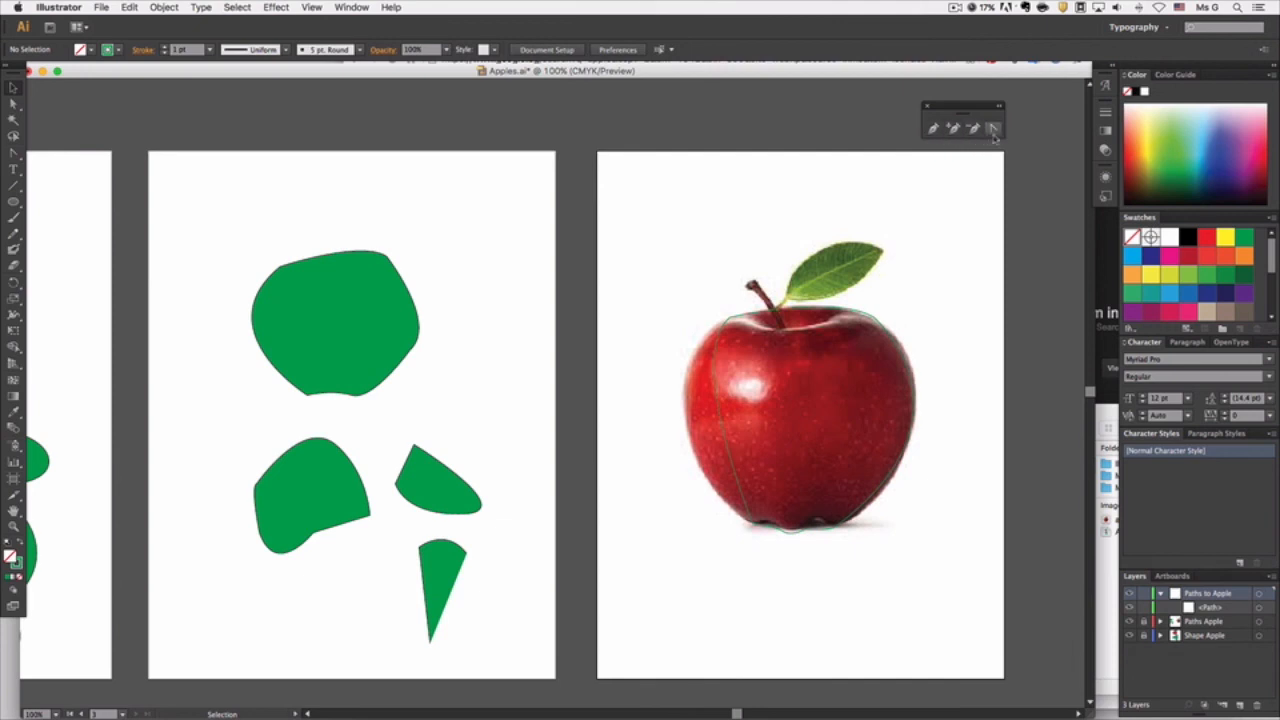
Step: Add an anchor point on the left side of the apple outline and move it out to the photo's left edge
left_click(14, 104)
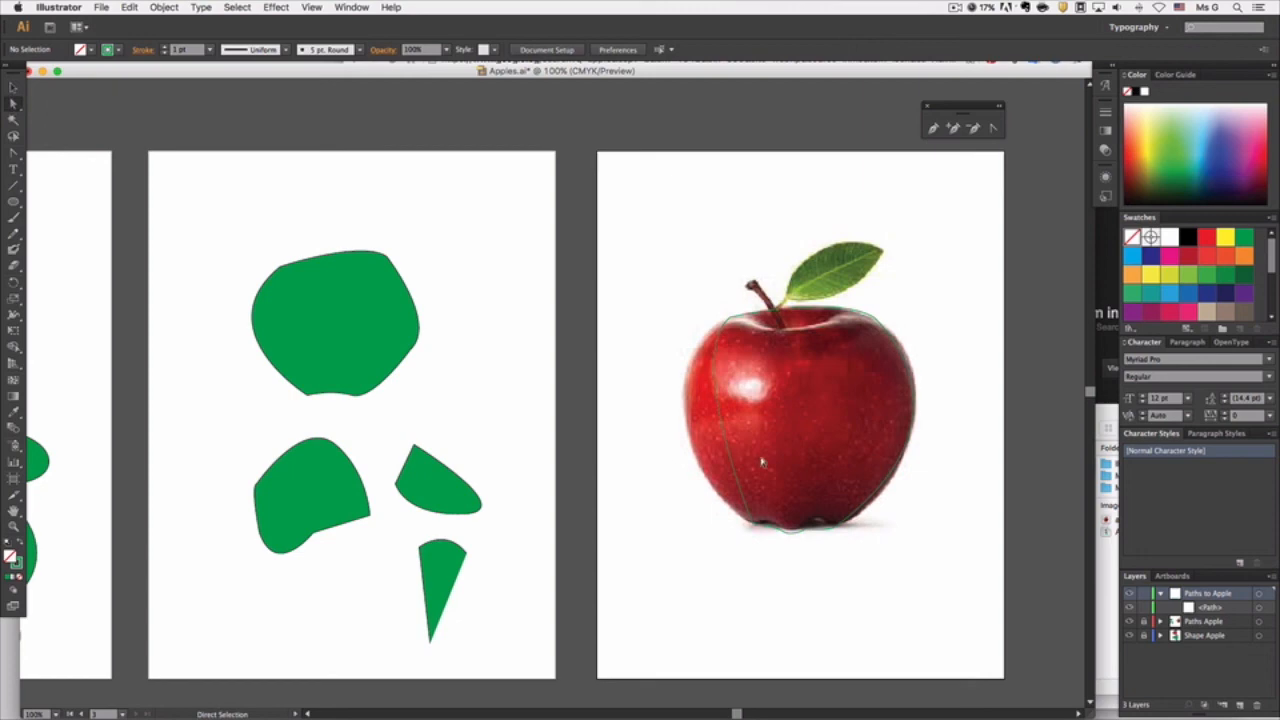
left_click(953, 128)
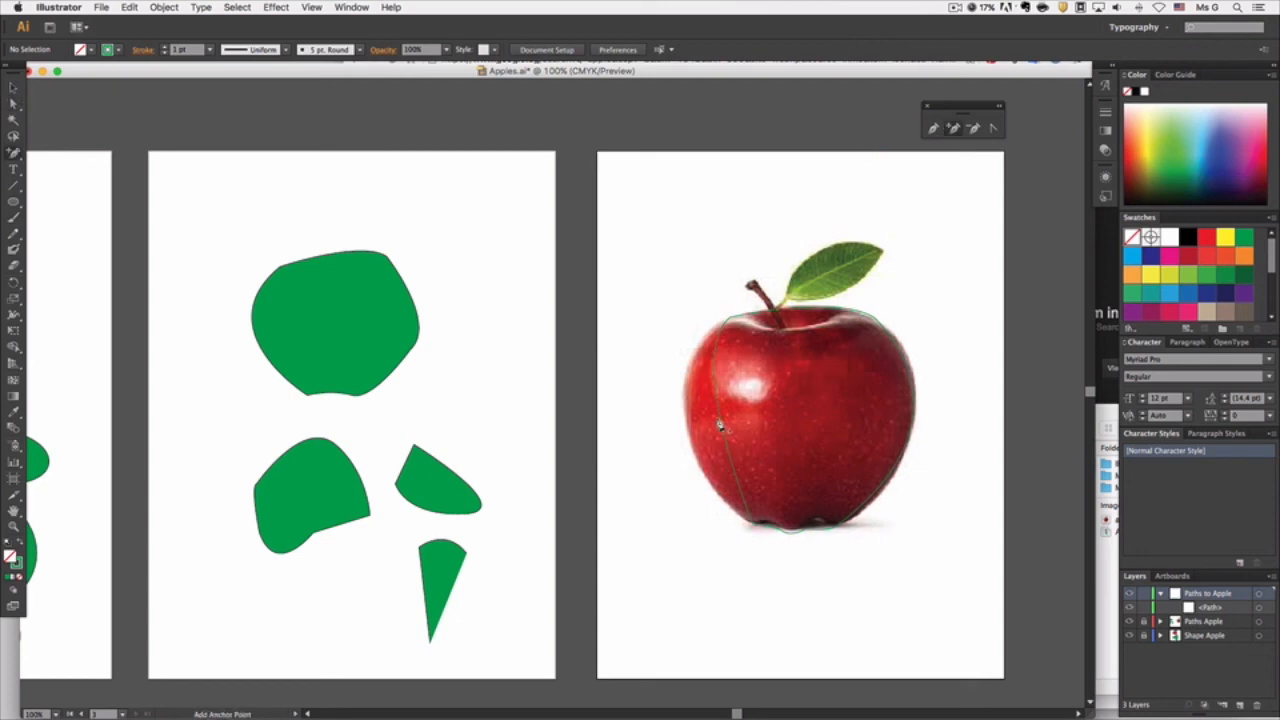
left_click(719, 425)
key("a")
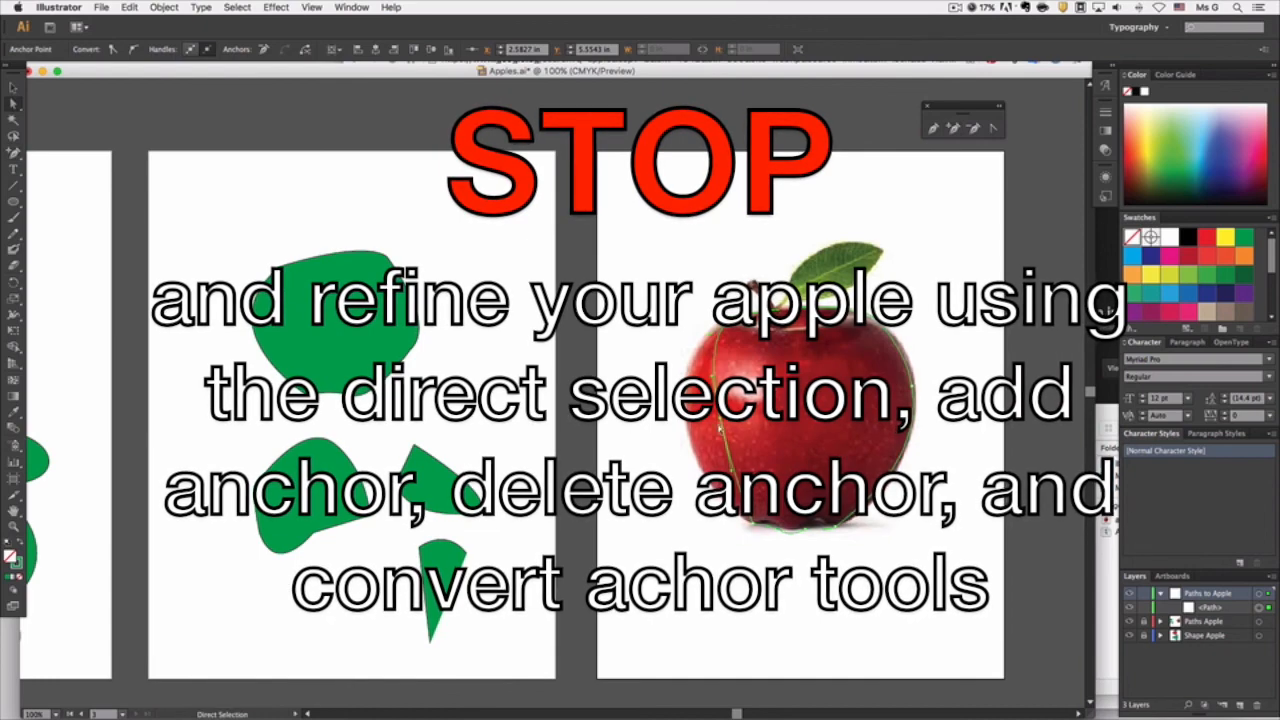
left_click(656, 478)
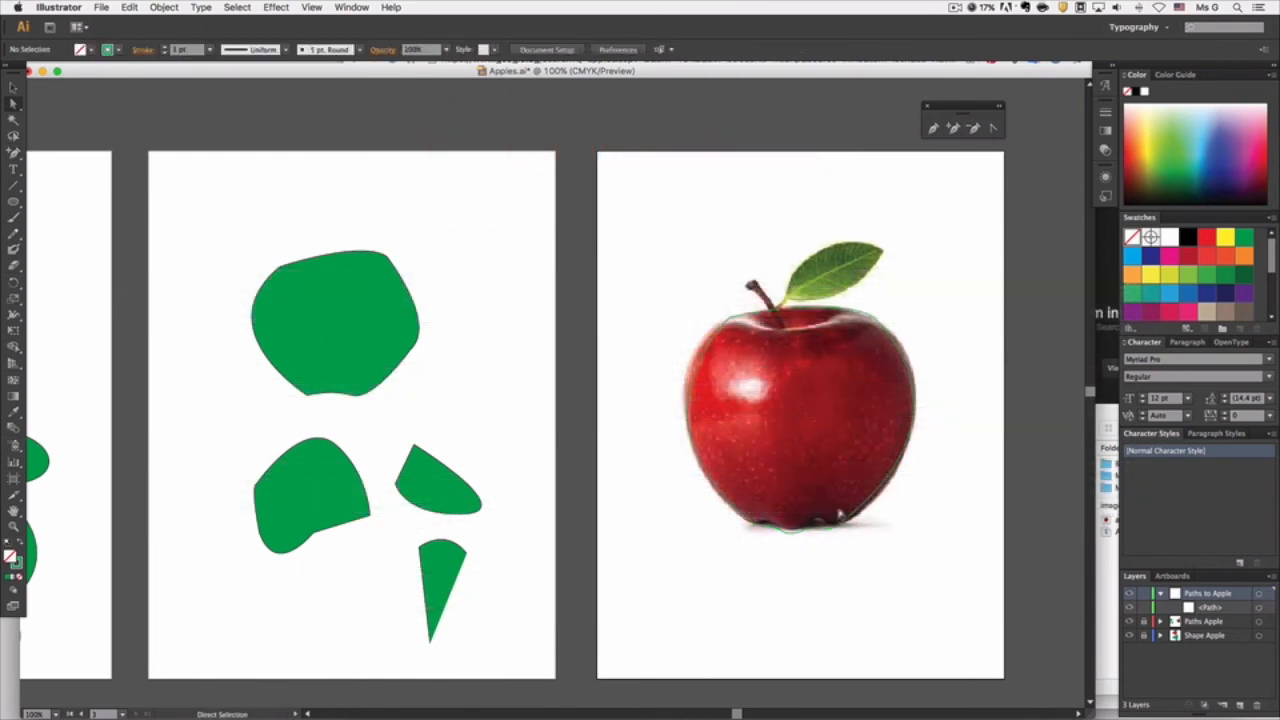
Step: Fill the apple outline with the dark red swatch, deselect it, and save the document
left_click(915, 400)
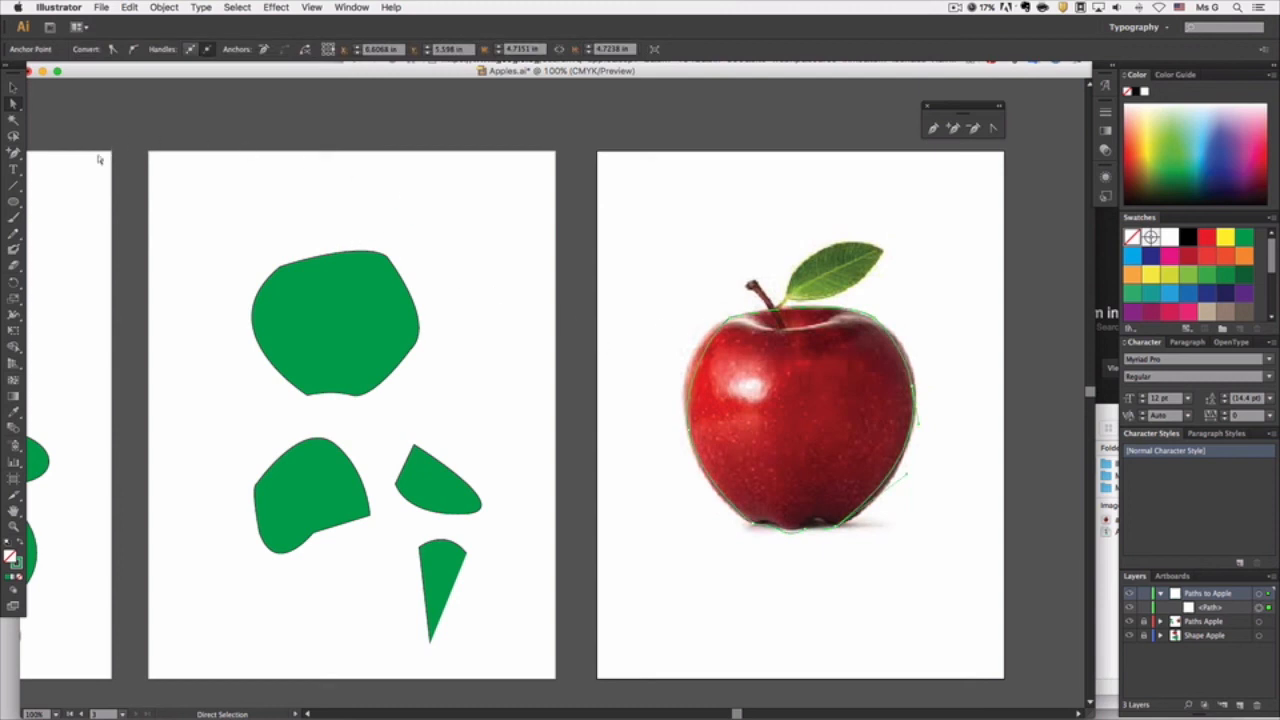
left_click(1188, 256)
left_click(695, 292)
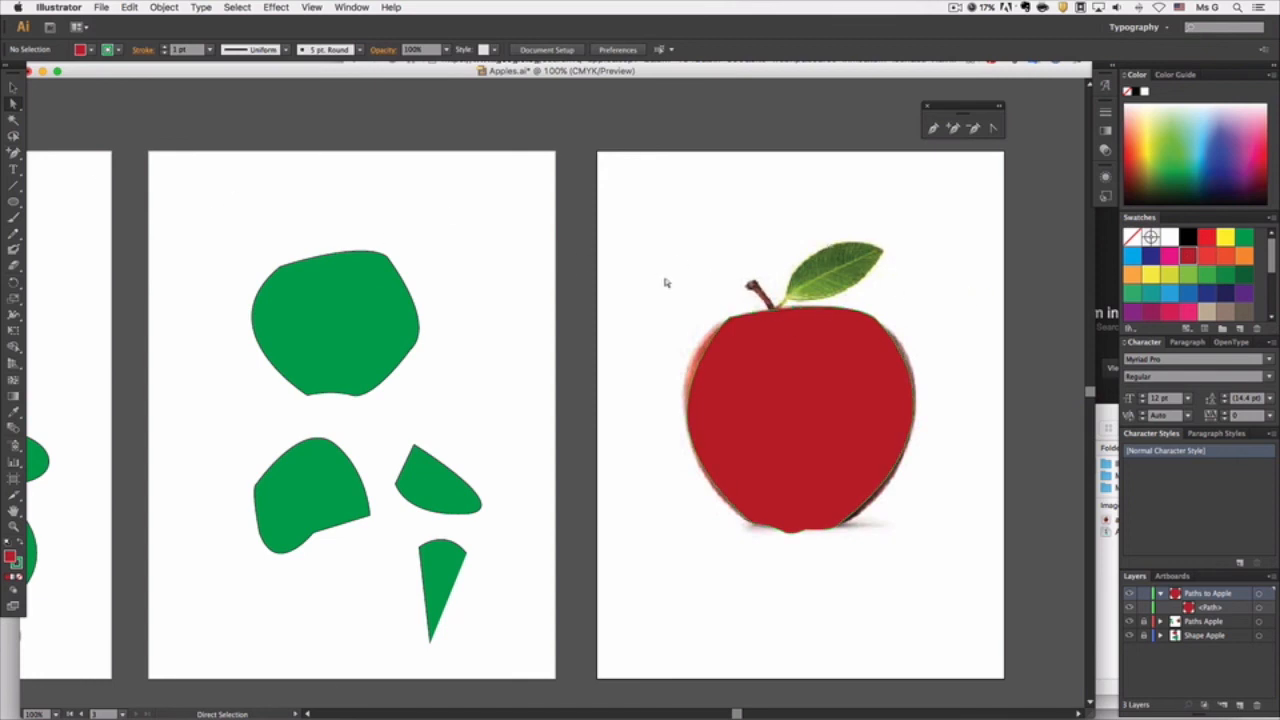
key("super")
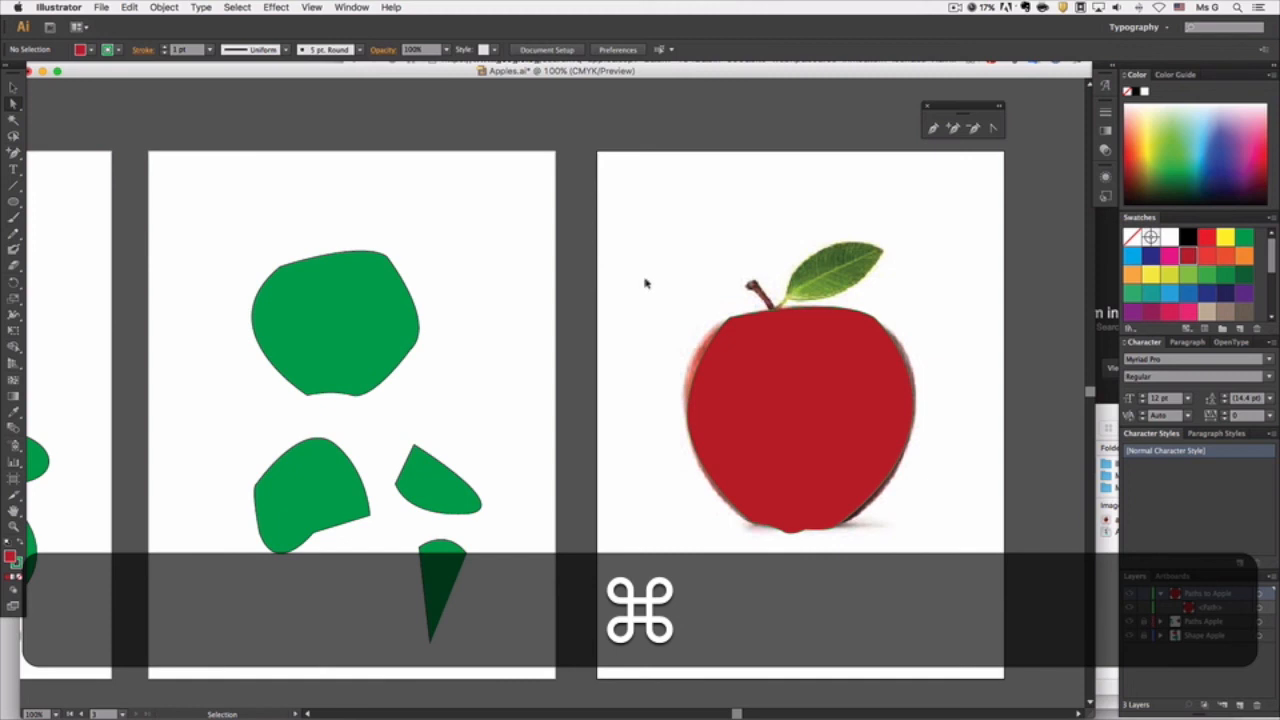
key("super+s")
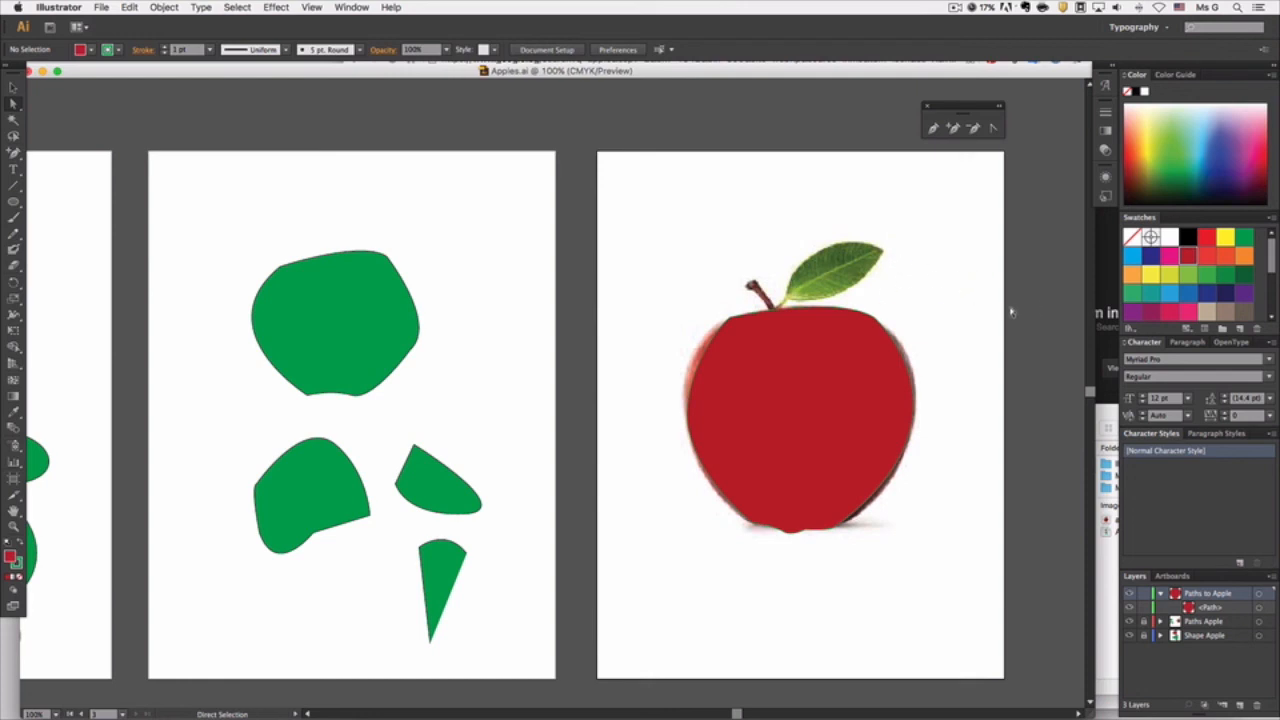
Step: Switch to The Bézier Game at bezier.method.ac in Chrome and start its tutorial
left_click(1108, 264)
left_click(570, 39)
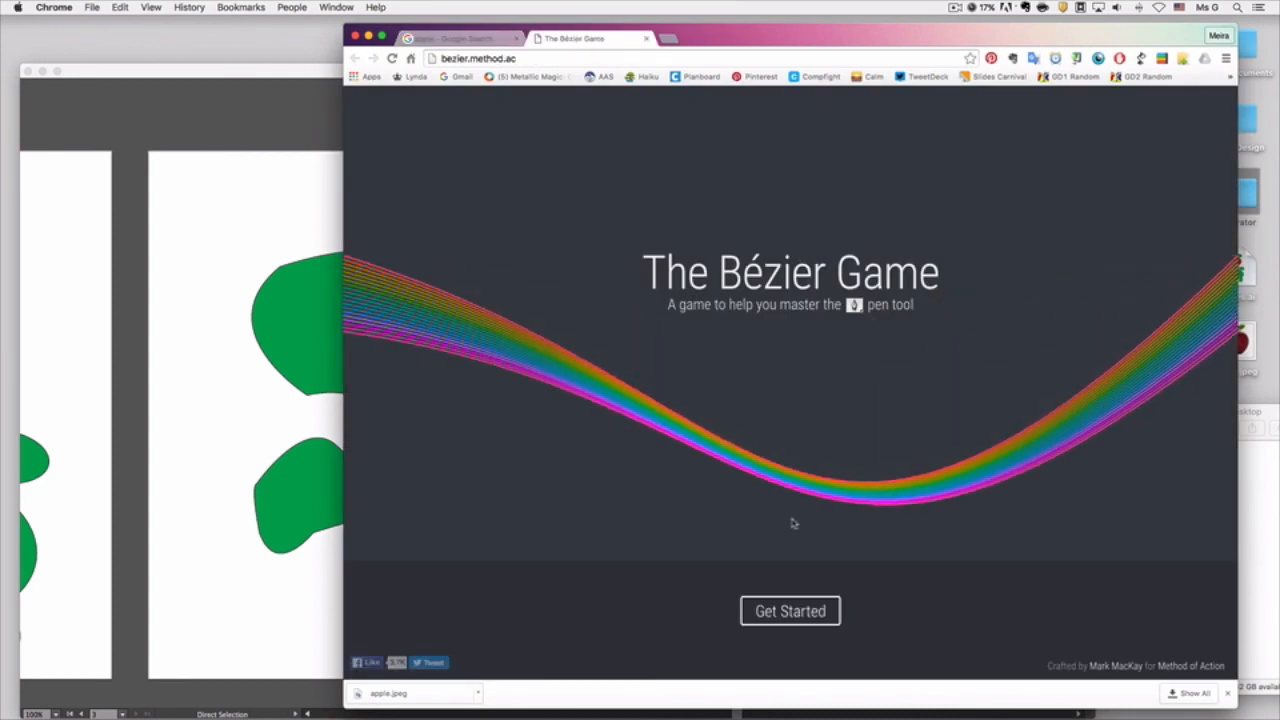
left_click(787, 611)
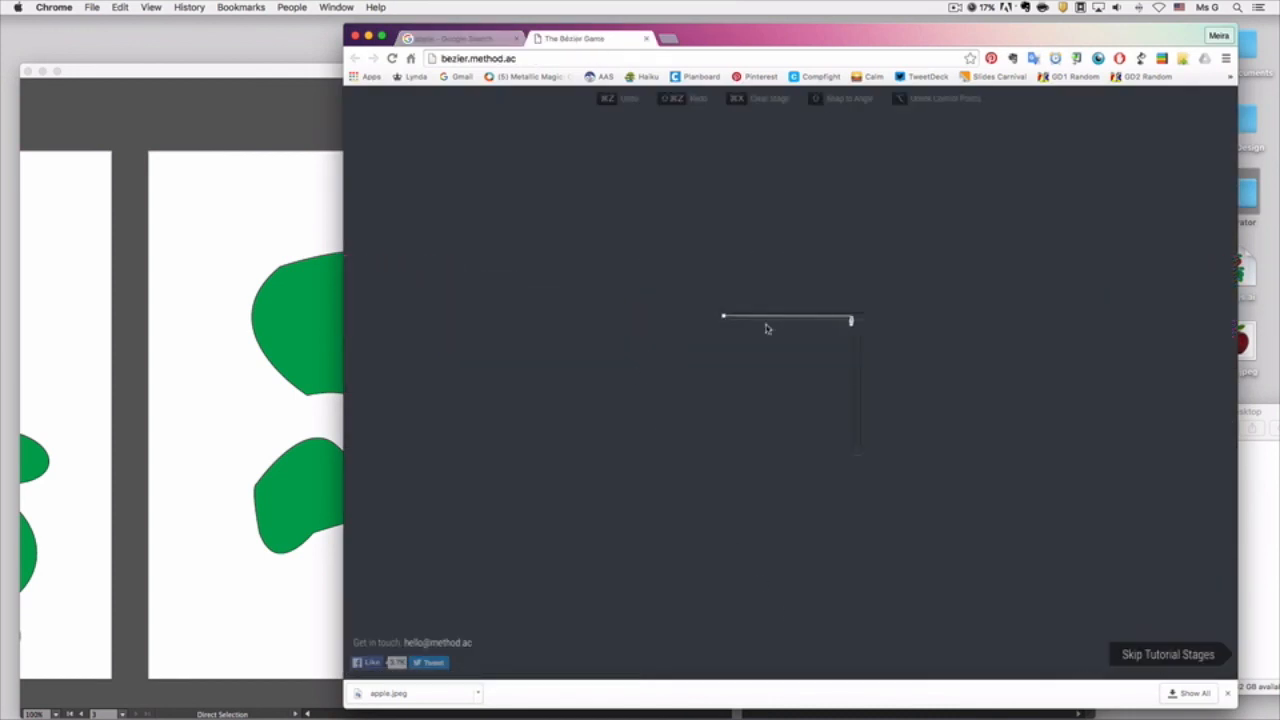